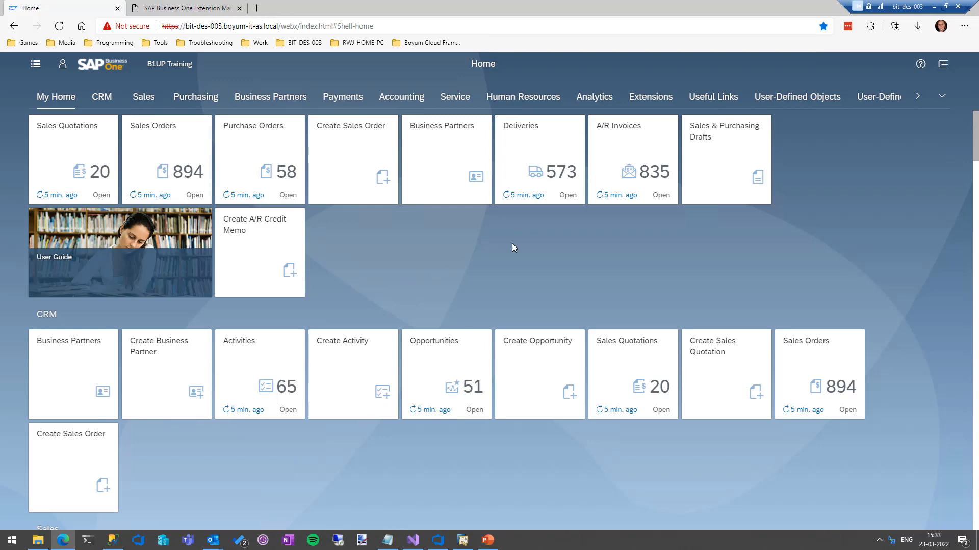
View the web client's Extensions group, and switch to SAP Business One to open the Web Client Extension Creator
left_click(661, 99)
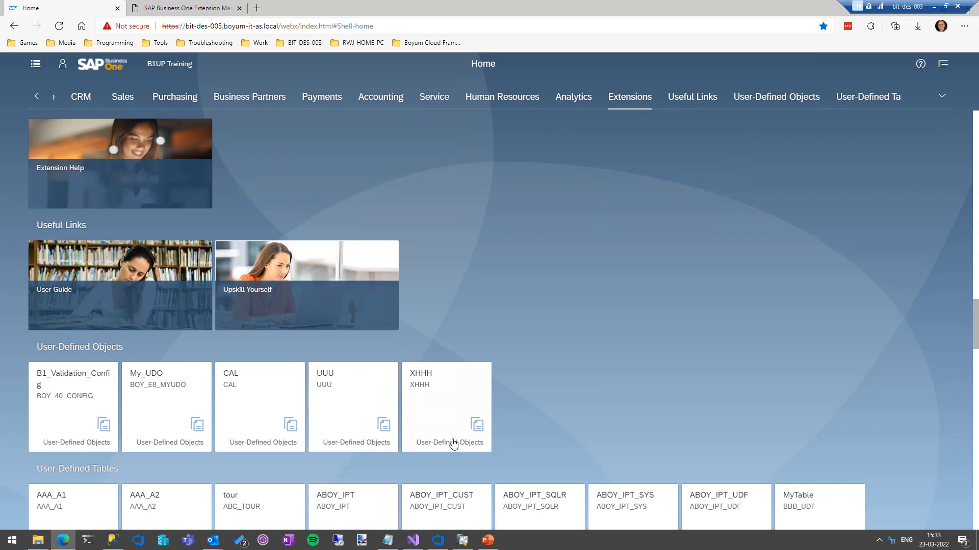
left_click(464, 545)
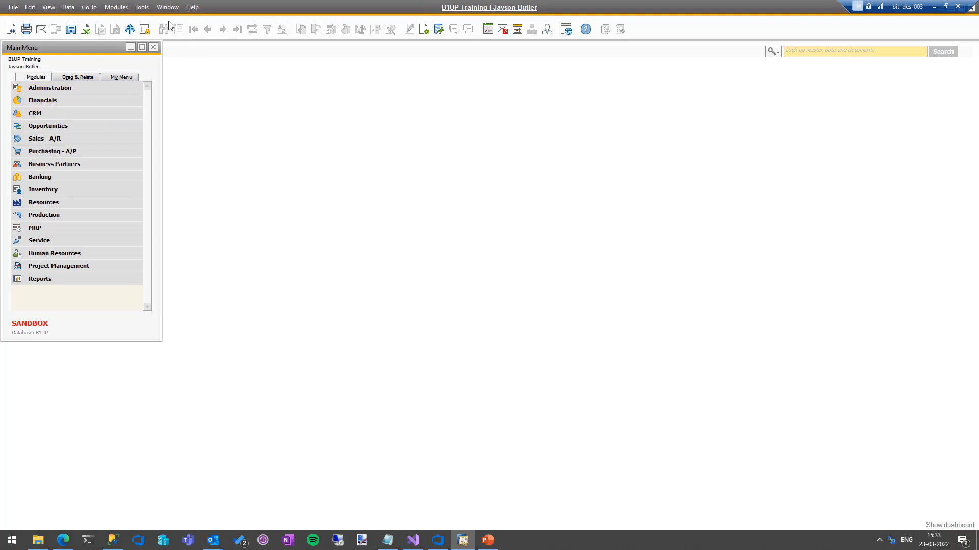
left_click(142, 8)
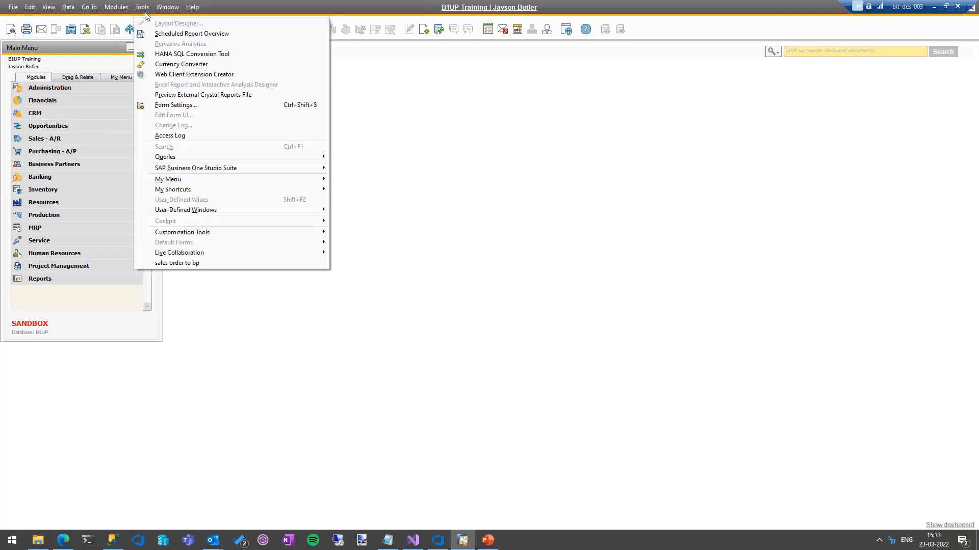
left_click(189, 77)
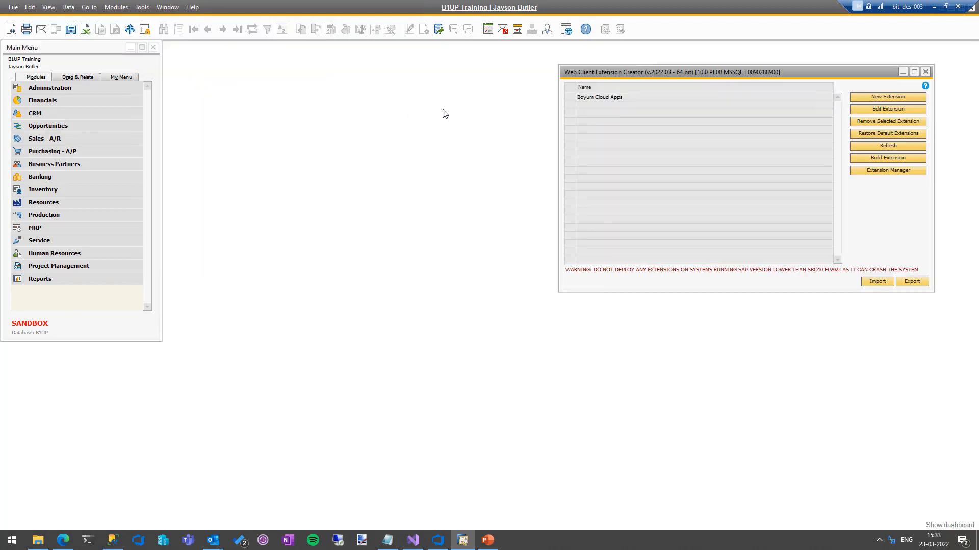
left_click_drag(587, 75, 283, 140)
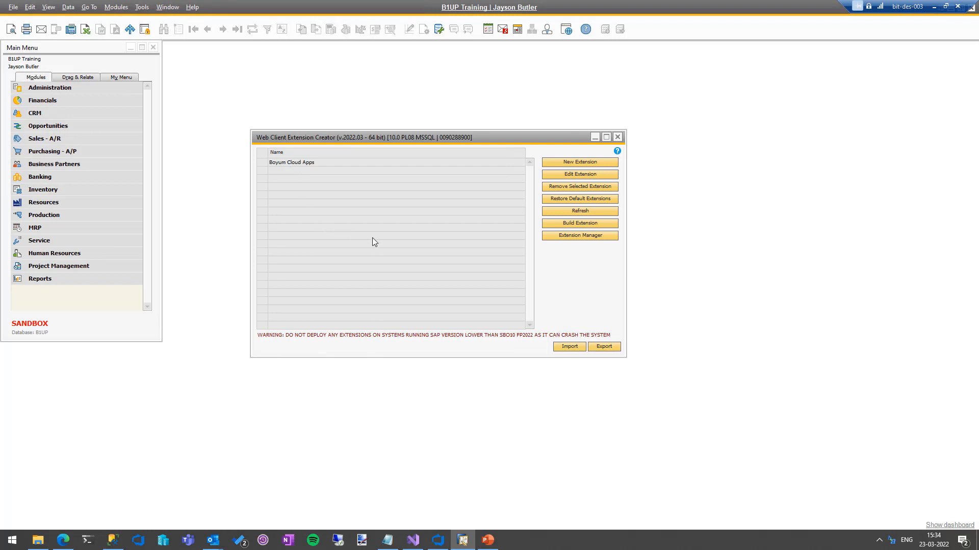
Start a new extension and name it My First Extension
left_click(580, 163)
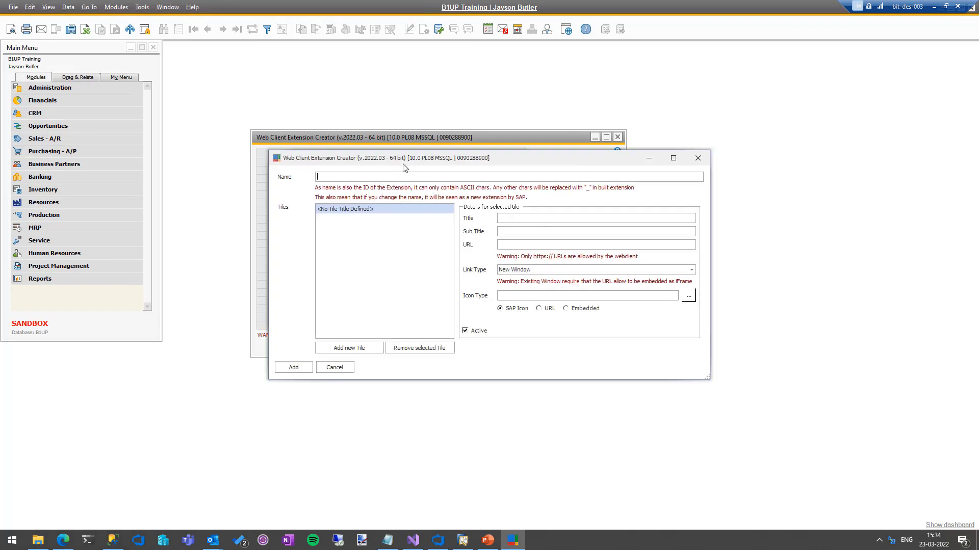
left_click_drag(404, 168, 360, 210)
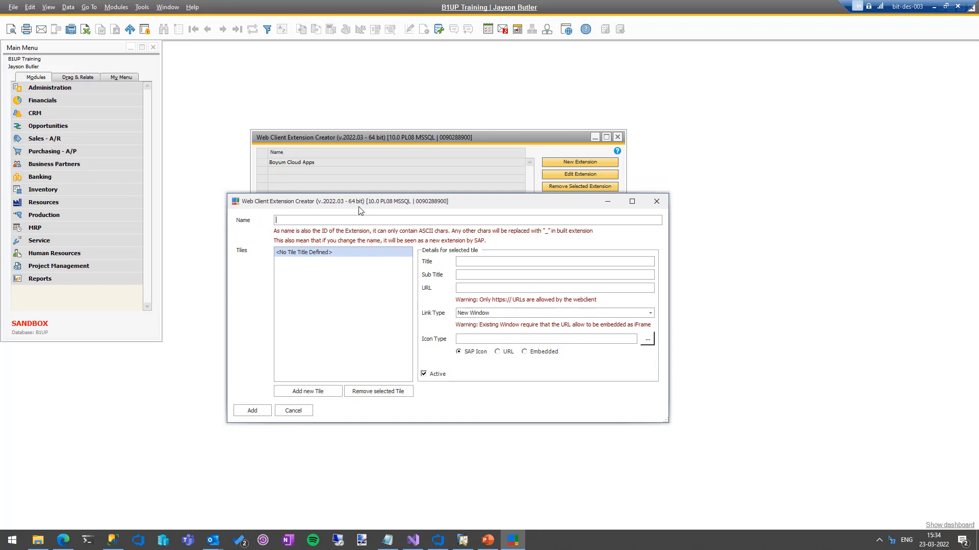
type("My First Extension")
Switch to the web client in the browser and review the tile groups from Extensions back to My Home
key("alt+Tab")
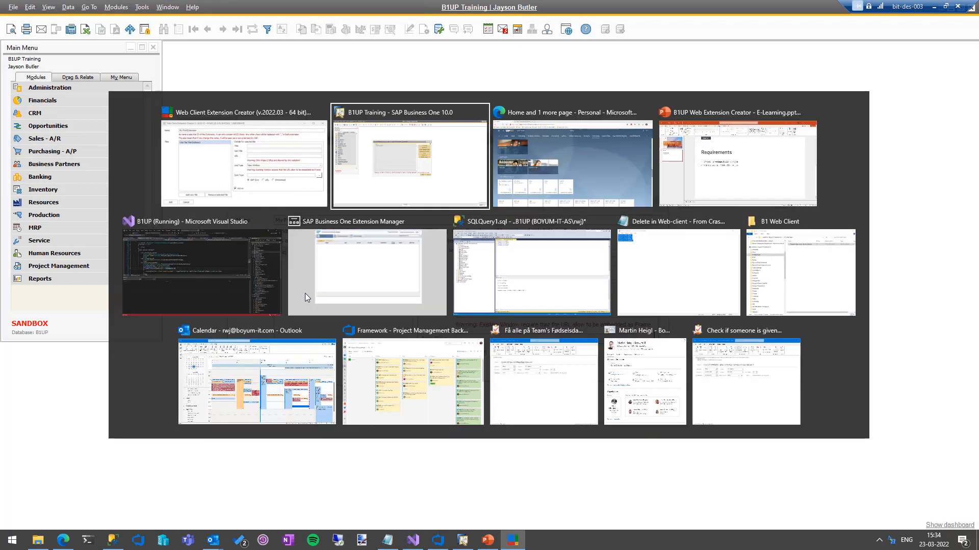
key("alt+Tab")
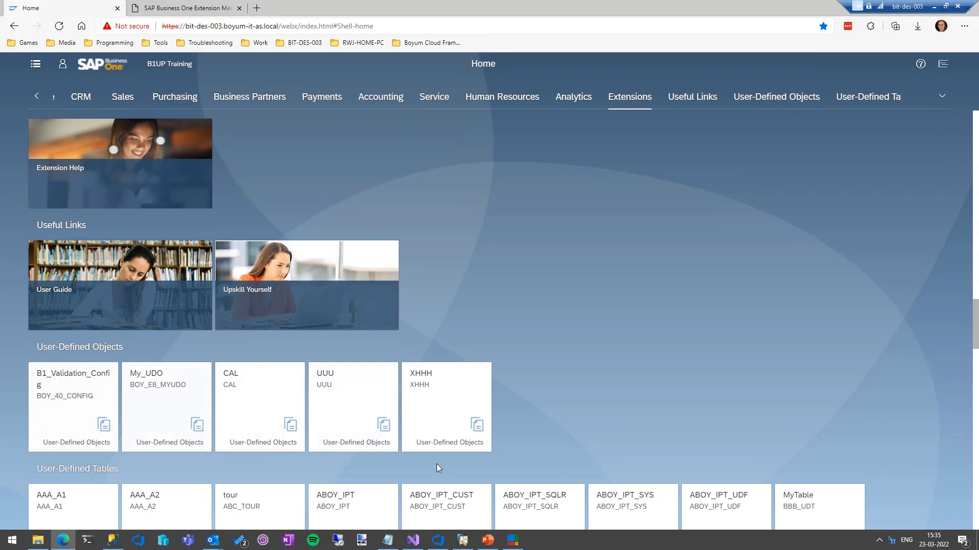
left_click_drag(975, 341, 934, 213)
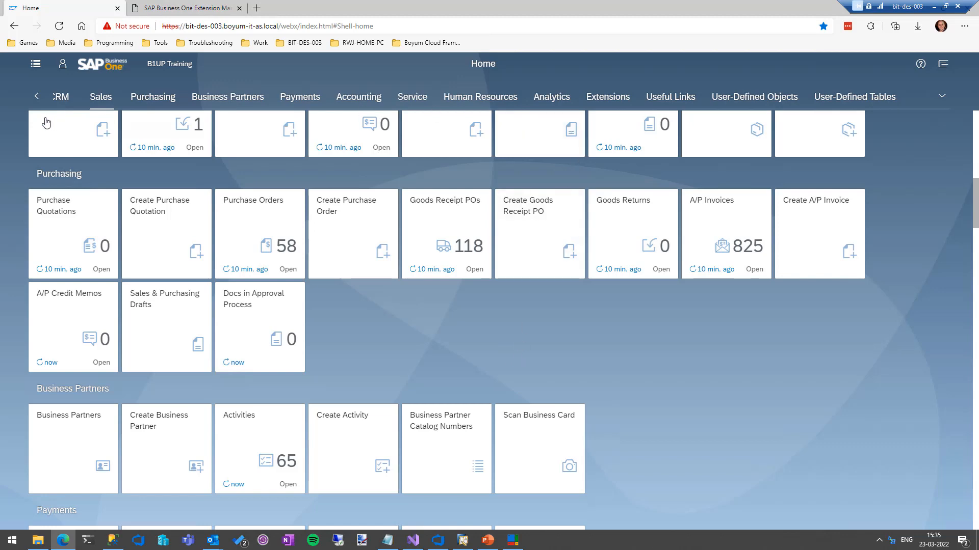
left_click(36, 96)
left_click(39, 100)
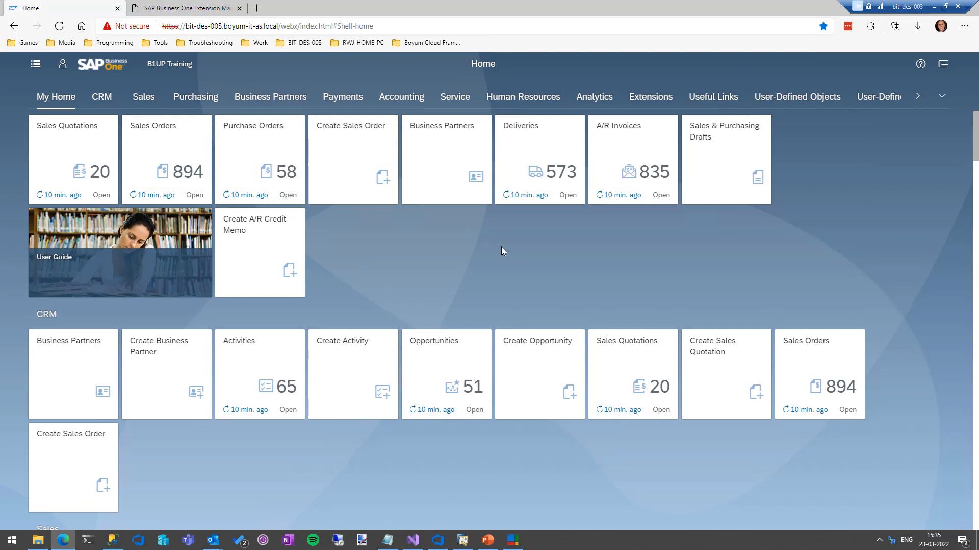
key("alt+Tab")
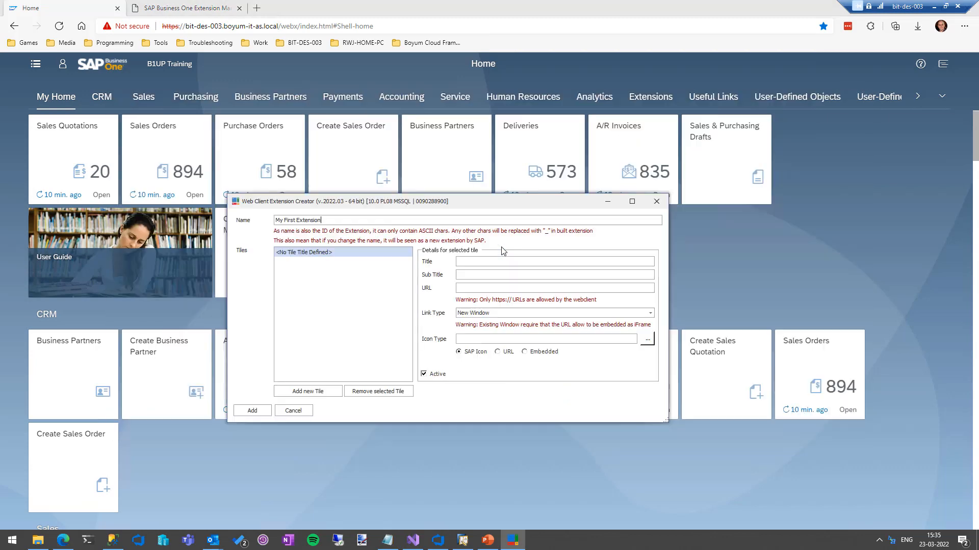
Add a second tile to the extension and remove it again
left_click(322, 393)
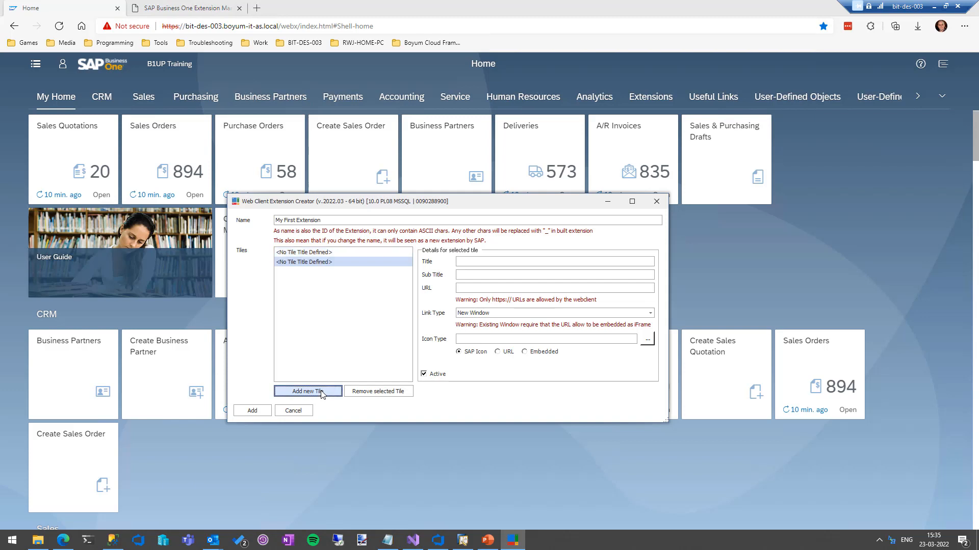
left_click(379, 393)
left_click(484, 304)
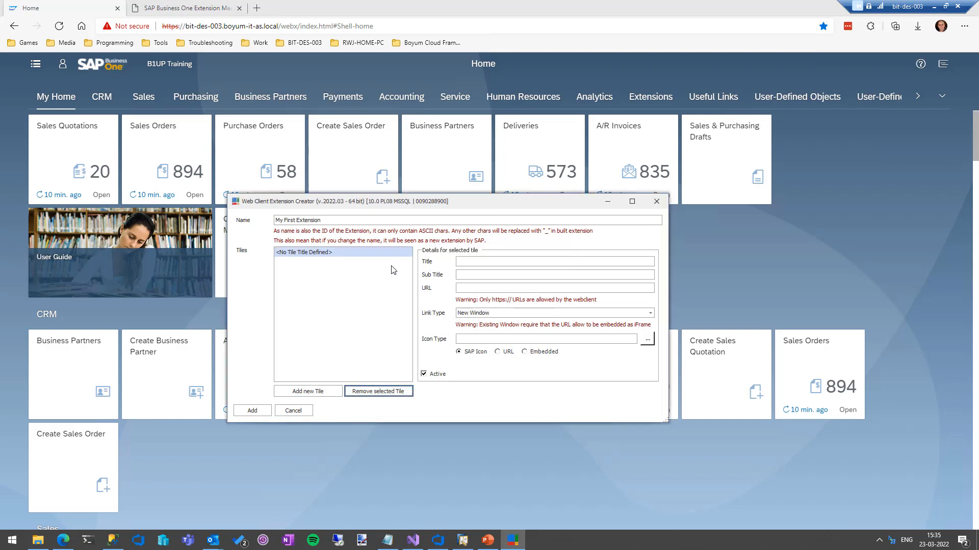
Give the tile the title My Tile and the subtitle My First Cool Tile
left_click(468, 261)
type("My Tile")
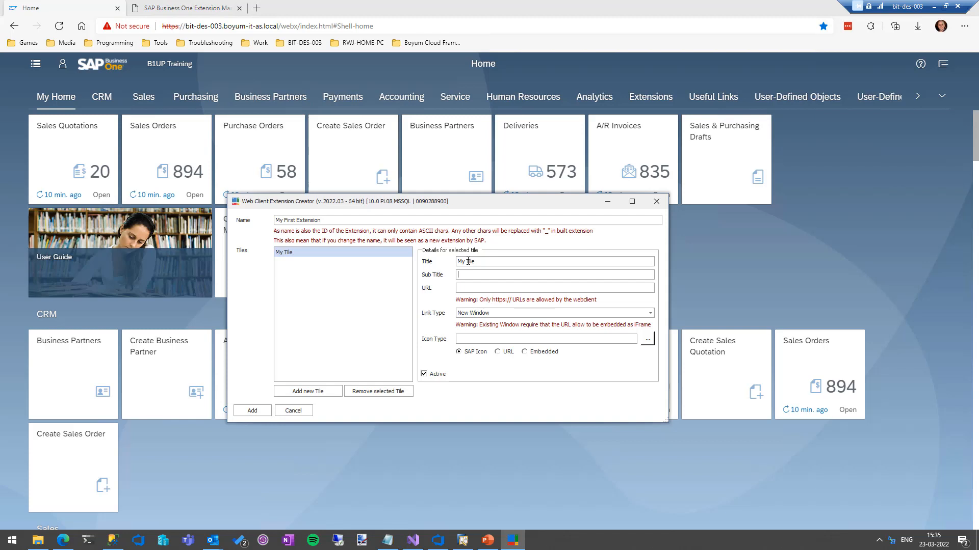
type("My First Cool Tile")
left_click(491, 287)
type("htto")
type("s://")
type("//")
type("www")
type(".google.com")
left_click(483, 318)
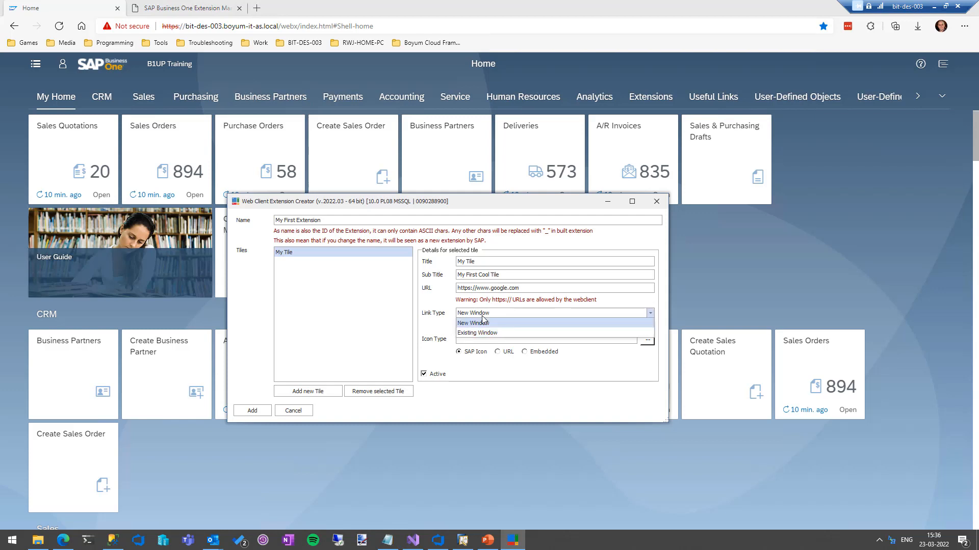
left_click(482, 318)
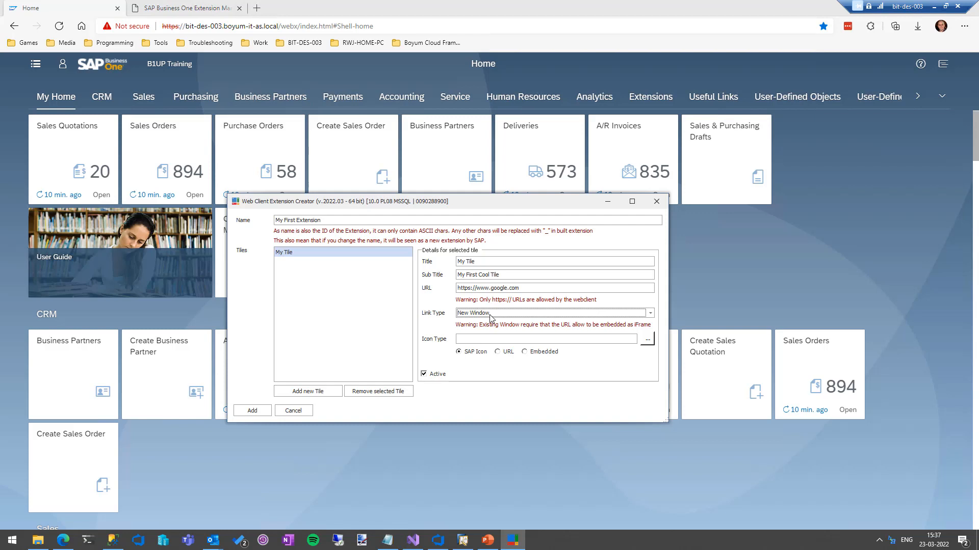
Copy the add-equipment icon's sap-icon address from the Icon Explorer and paste it as the tile's icon
left_click(505, 339)
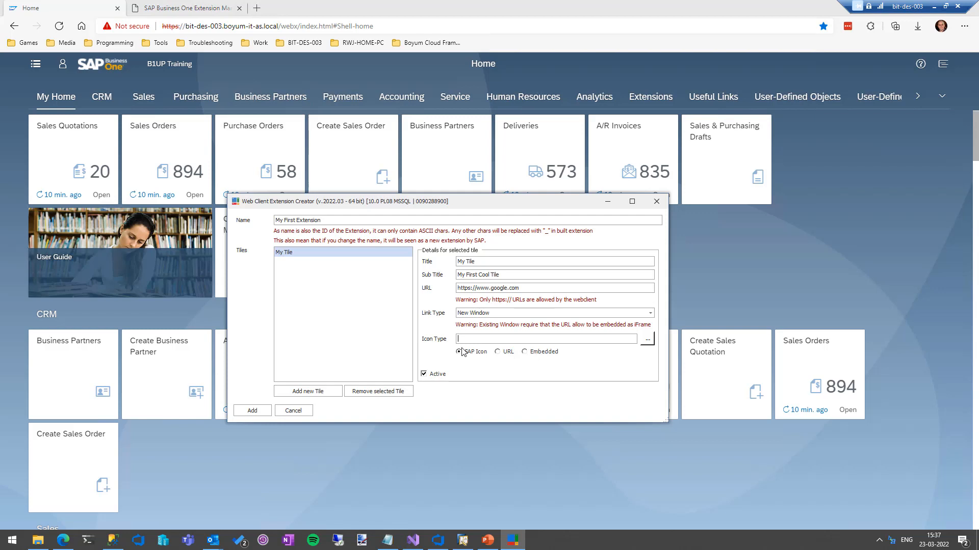
left_click(647, 339)
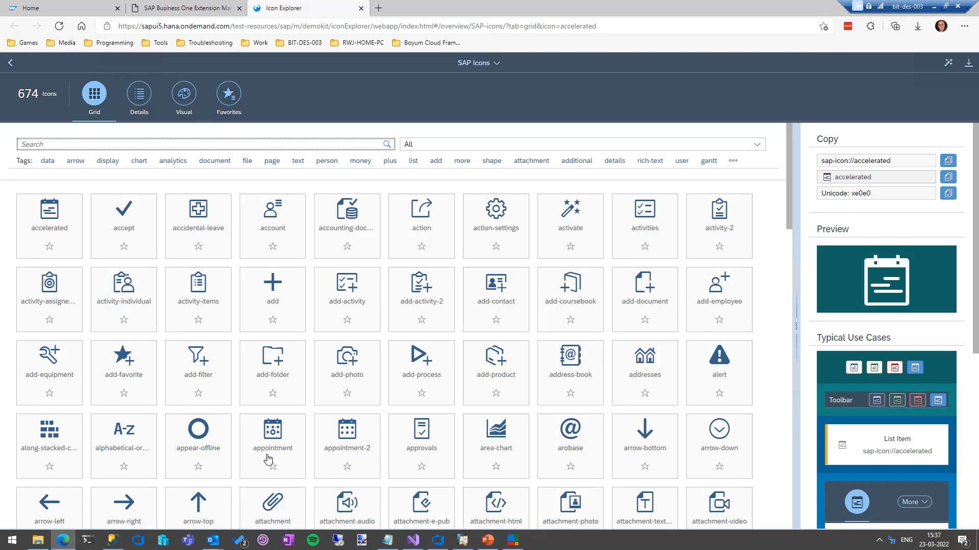
left_click(54, 364)
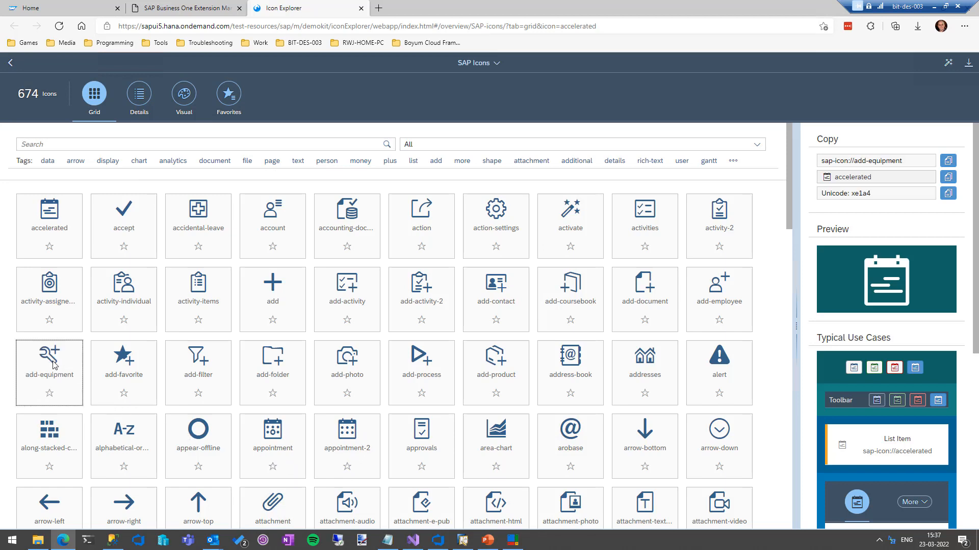
left_click(948, 162)
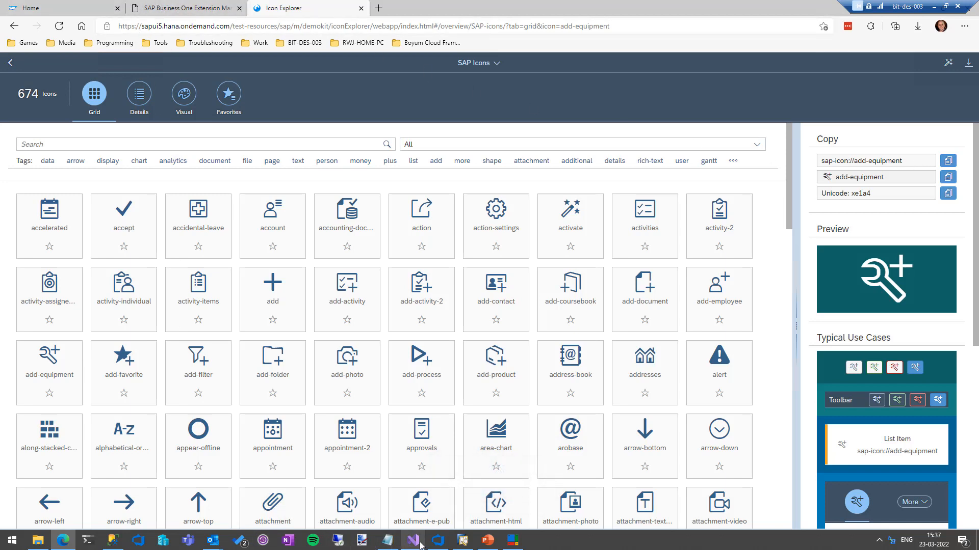
left_click(512, 540)
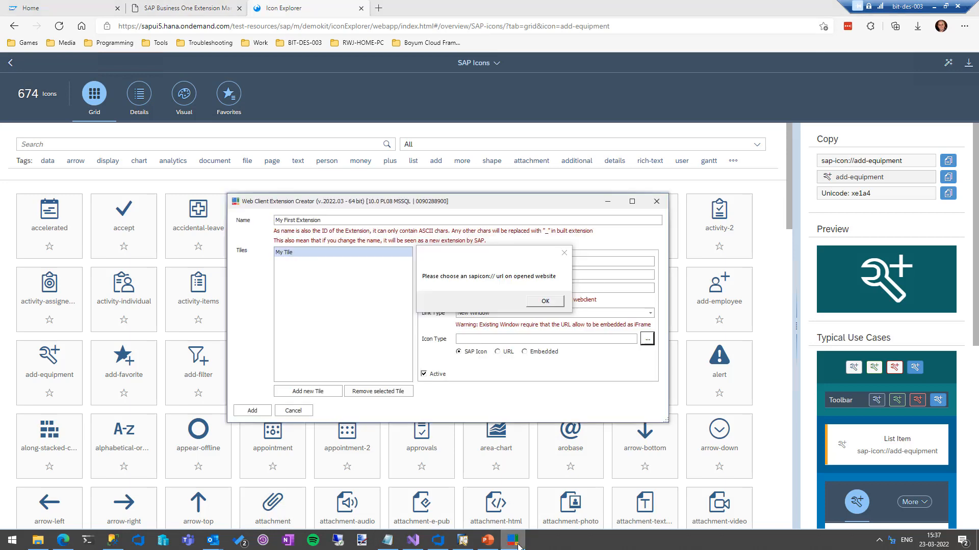
left_click(529, 302)
left_click(501, 340)
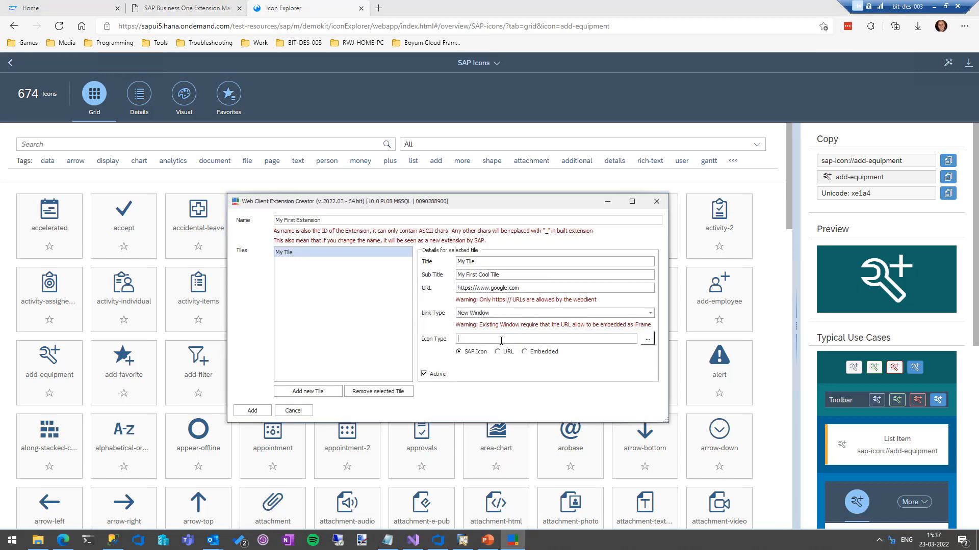
key("ctrl+v")
Try the URL icon type for the tile and start replacing the icon value with a web address
left_click(497, 352)
left_click_drag(532, 339, 333, 324)
type("ht")
Switch the icon type to Embedded and browse to the company OneDrive folder for an image
left_click(526, 355)
left_click(645, 341)
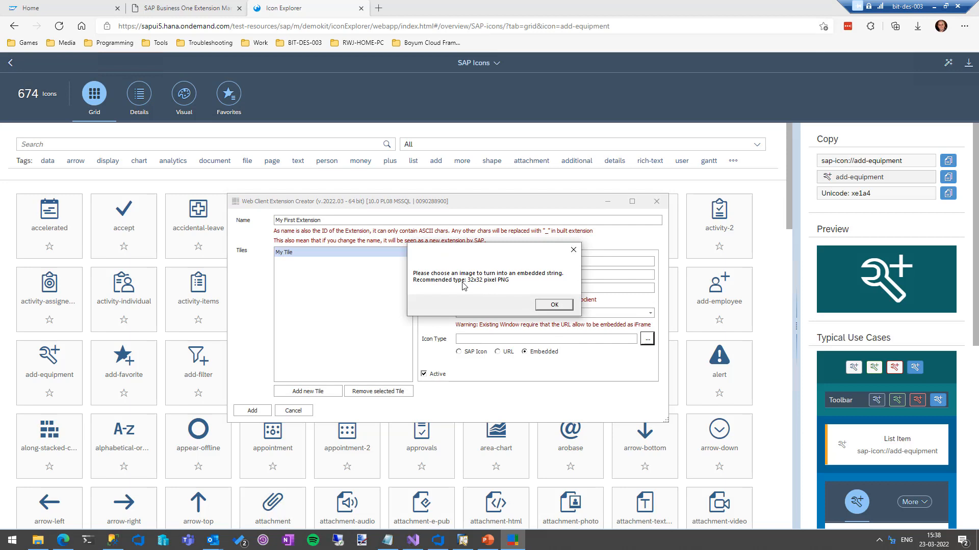
left_click(552, 306)
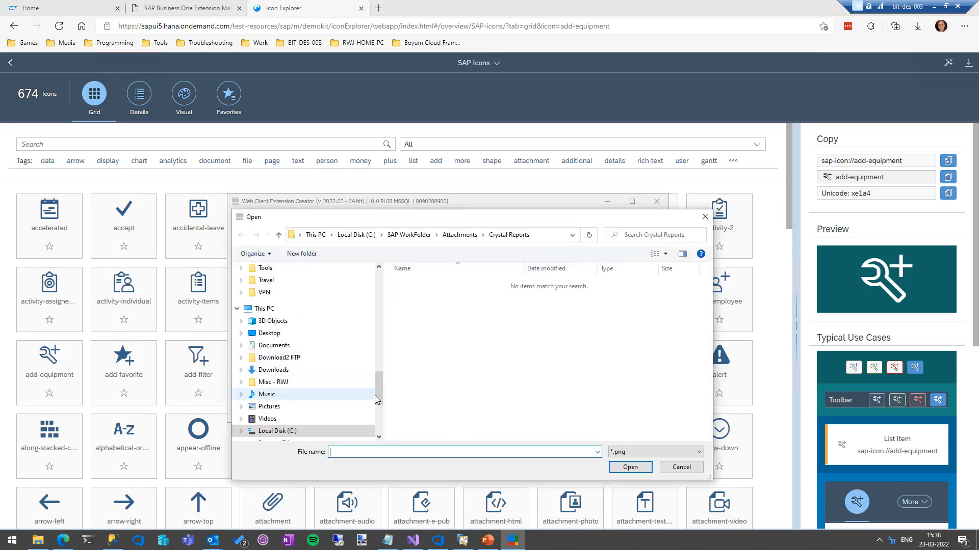
mouse_move(378, 395)
left_mouse_down()
mouse_move(369, 325)
mouse_move(364, 394)
left_mouse_up()
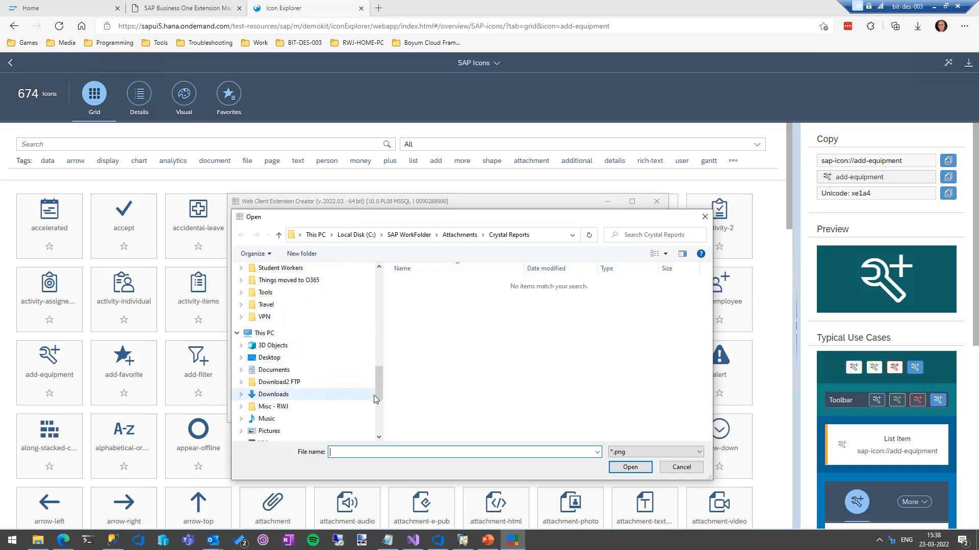
scroll(279, 390, "up", 10)
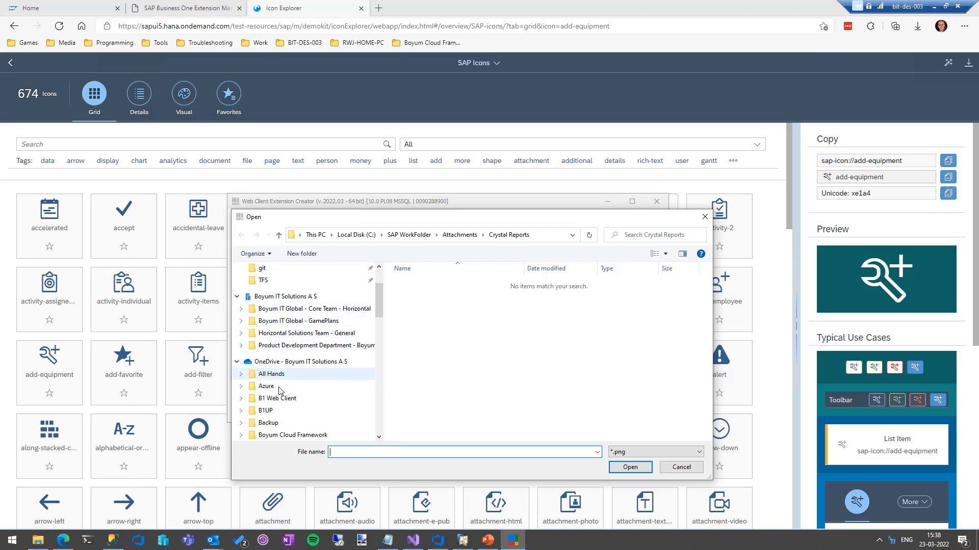
left_click(271, 364)
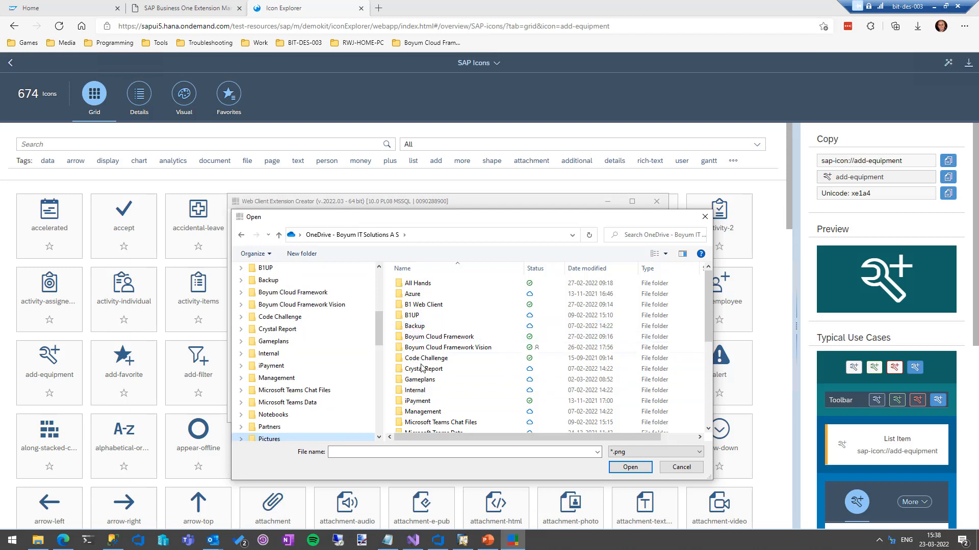
Find the Pictures folder in OneDrive and embed a PNG image from it as the tile's icon
key("Page_Down")
key("Page_Down")
key("Page_Down")
left_click(459, 379)
key("Page_Down")
key("Page_Down")
key("Page_Down")
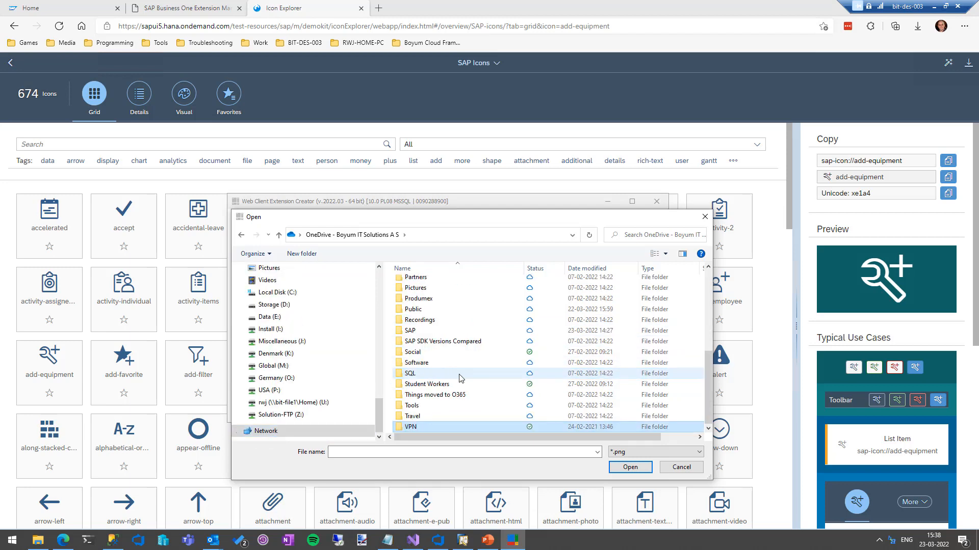
key("Page_Up")
key("Down")
key("Down")
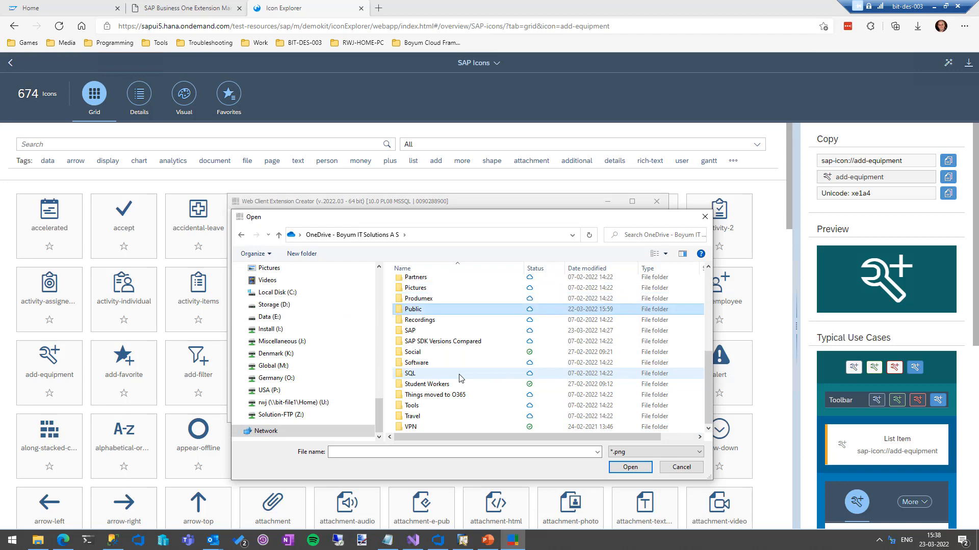
left_click_drag(379, 413, 381, 344)
left_click(312, 332)
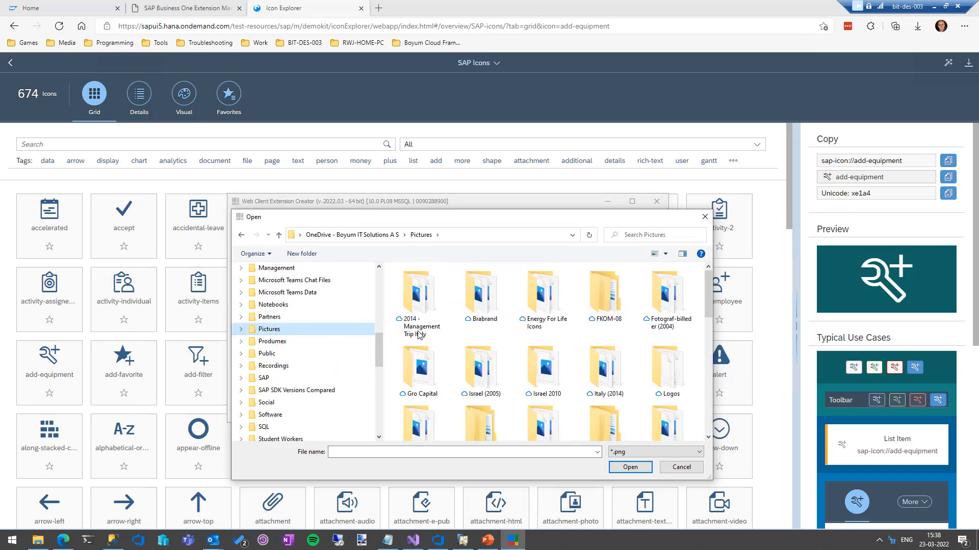
left_click_drag(708, 319, 708, 375)
double_click(599, 339)
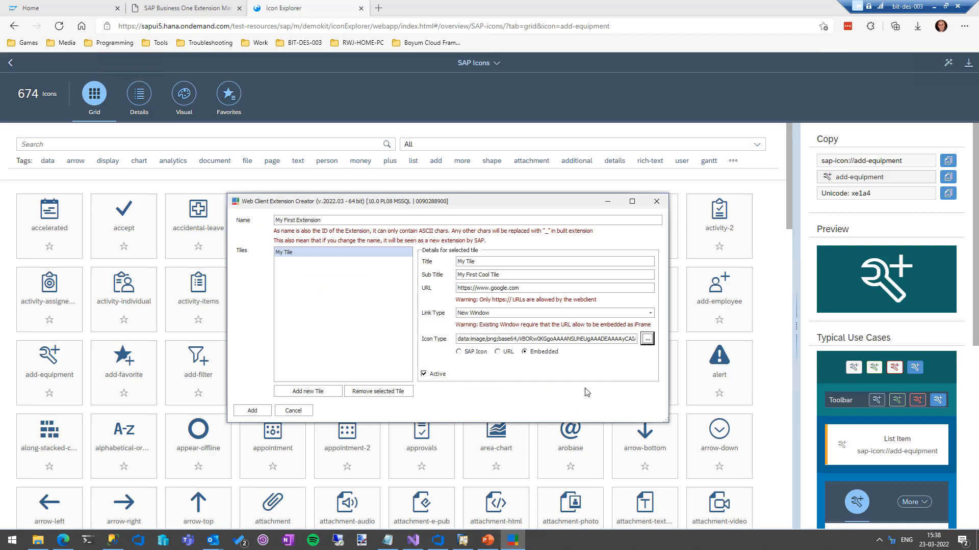
Set the tile's icon type back to SAP Icon and clear the embedded image string
left_click(520, 339)
key("End")
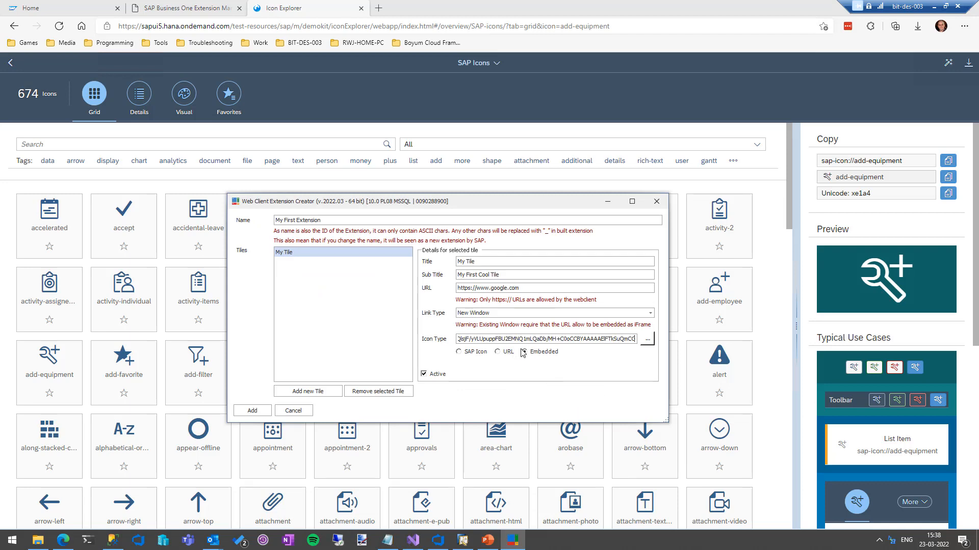
left_click(468, 352)
left_click(498, 338)
key("ctrl+a")
key("Delete")
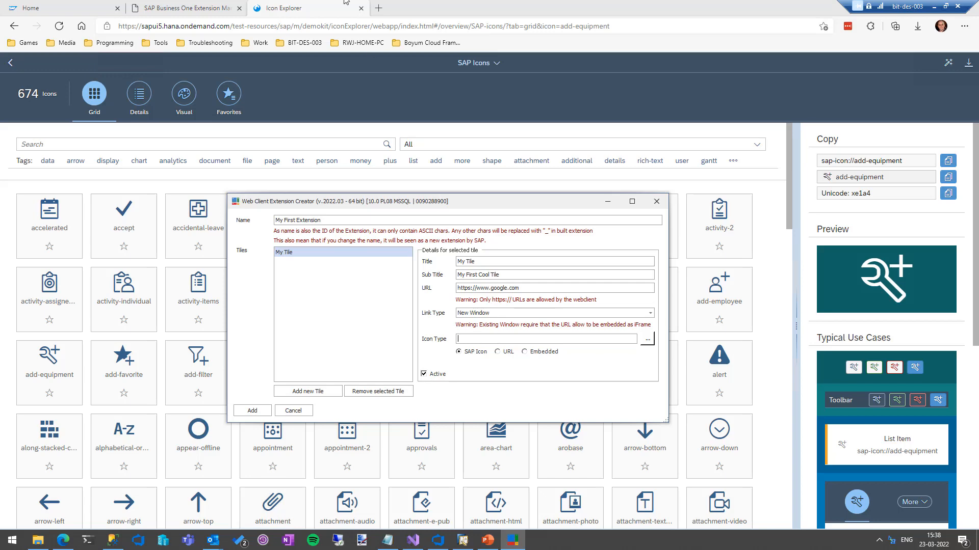
Copy the add-equipment icon's reference from the Icon Explorer and set the tile's SAP icon to sap-icon://add-equipment
left_click(947, 162)
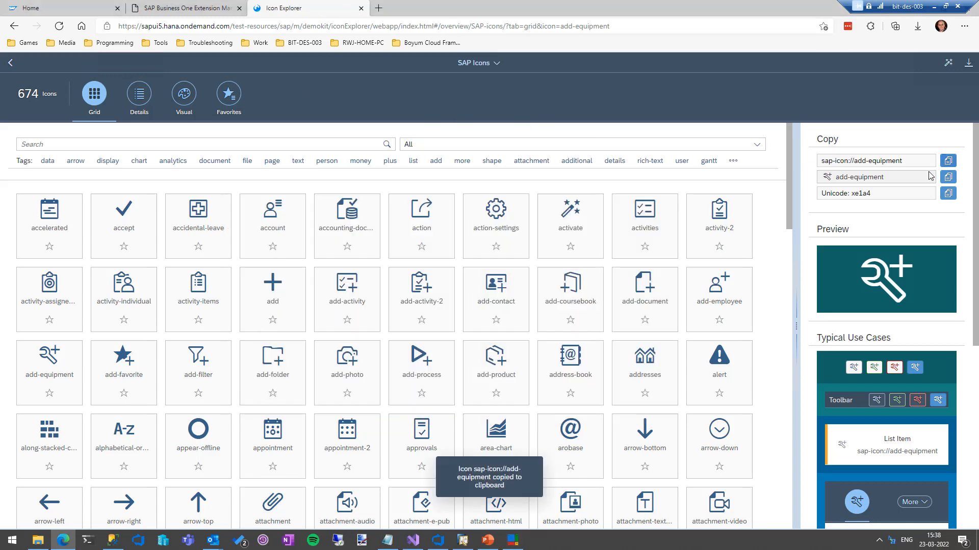
key("alt+Tab")
key("ctrl+v")
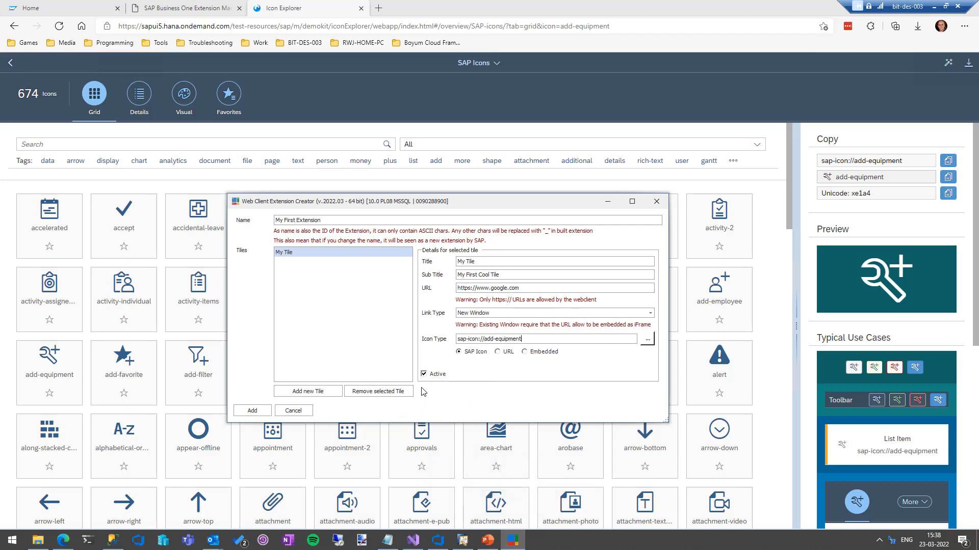
Add the new extension, switch to SAP Business One and select My First Extension in the extension list
left_click(443, 375)
left_click(443, 376)
left_click(252, 411)
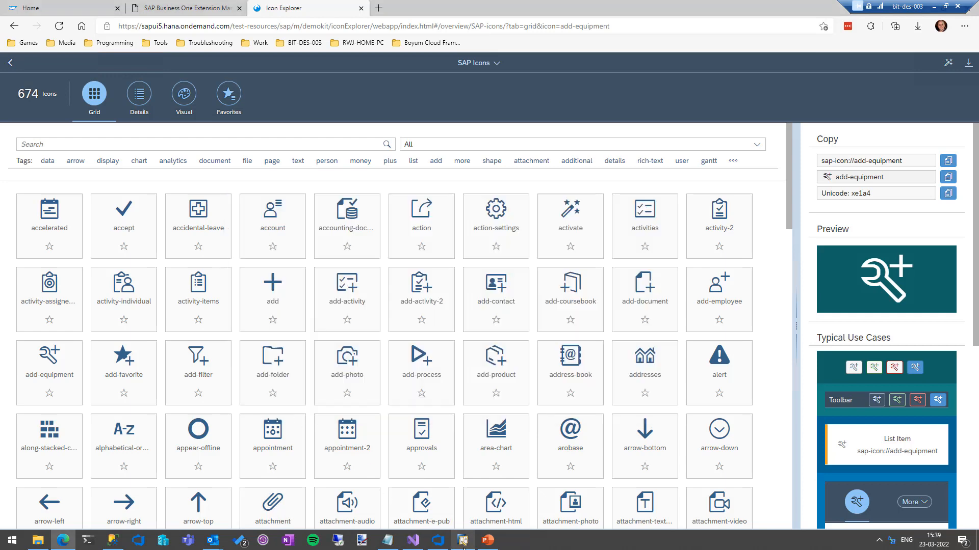
left_click(469, 543)
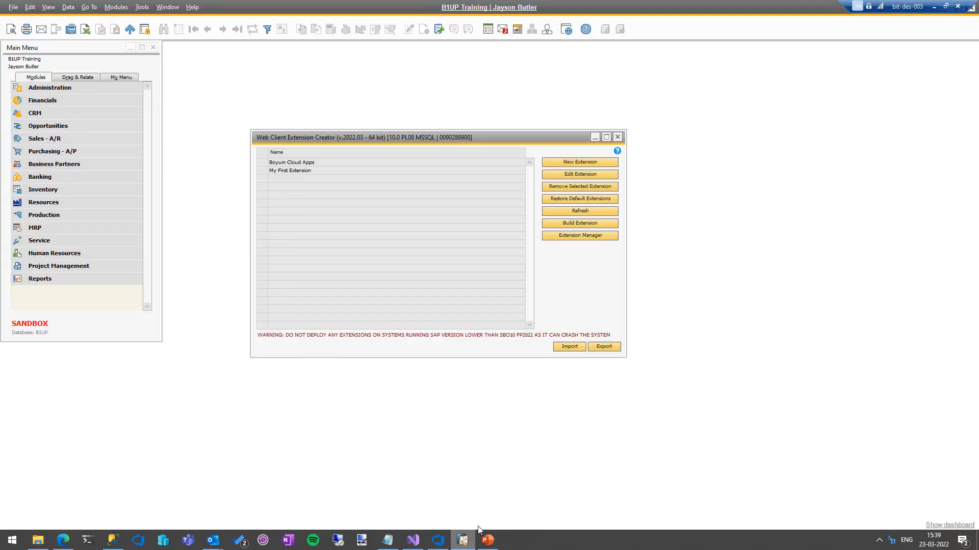
left_click(261, 170)
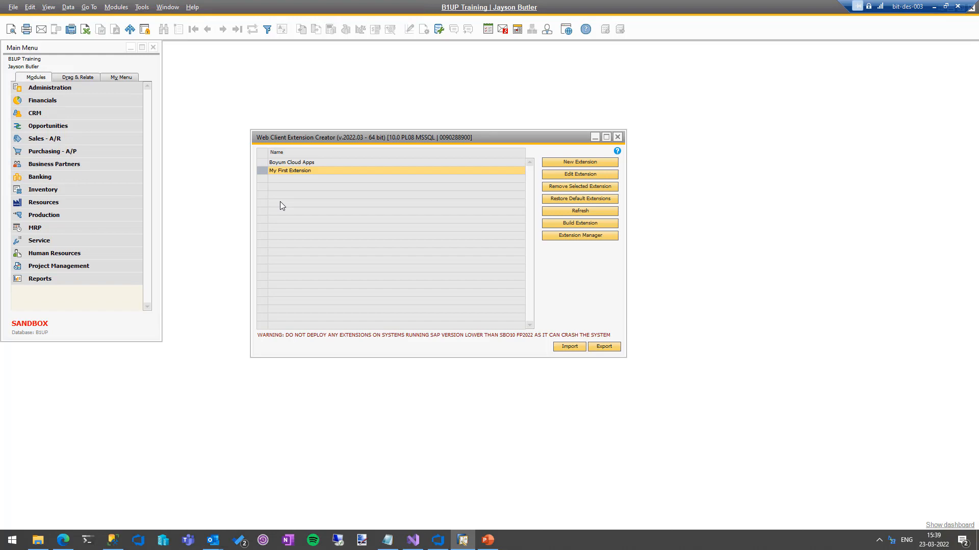
Switch to the web client's home page in the browser and reload it to check its tiles
key("alt+Tab")
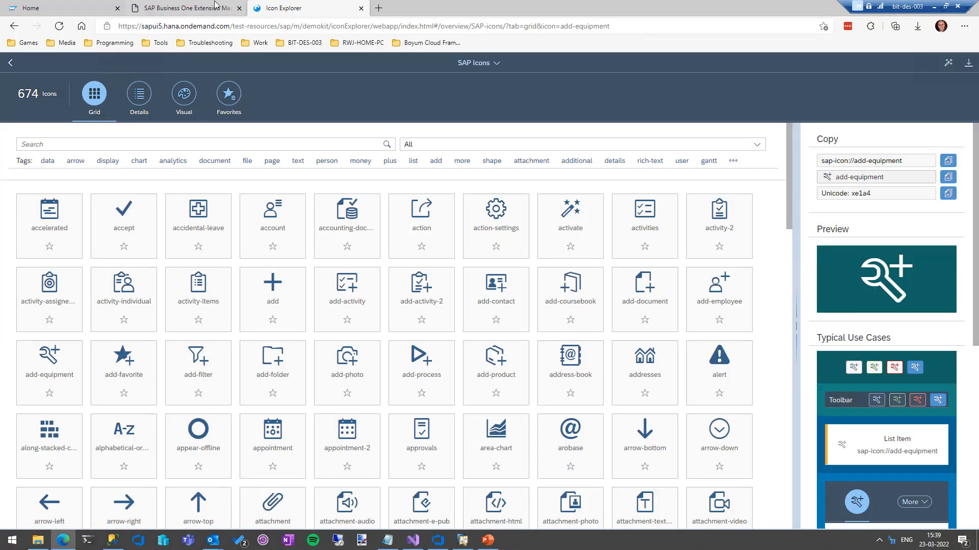
left_click(83, 7)
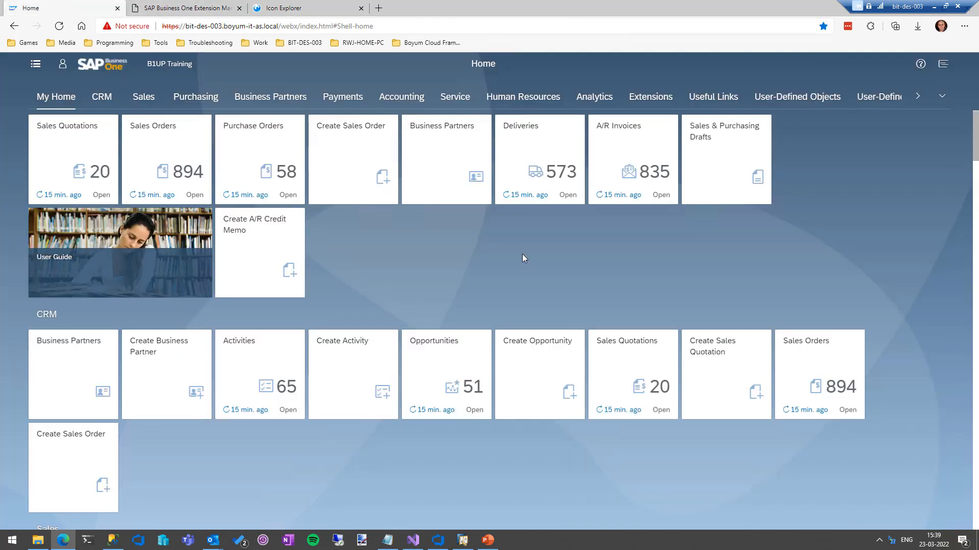
key("F5")
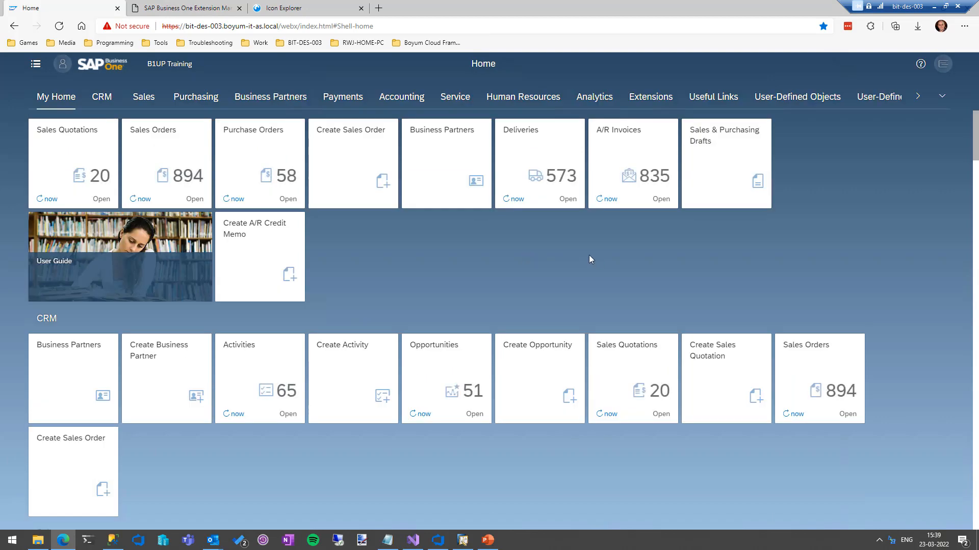
Return to SAP Business One, start building My First Extension and confirm installation only on SBO10 FP2202 or higher
key("alt+Tab")
left_click(552, 210)
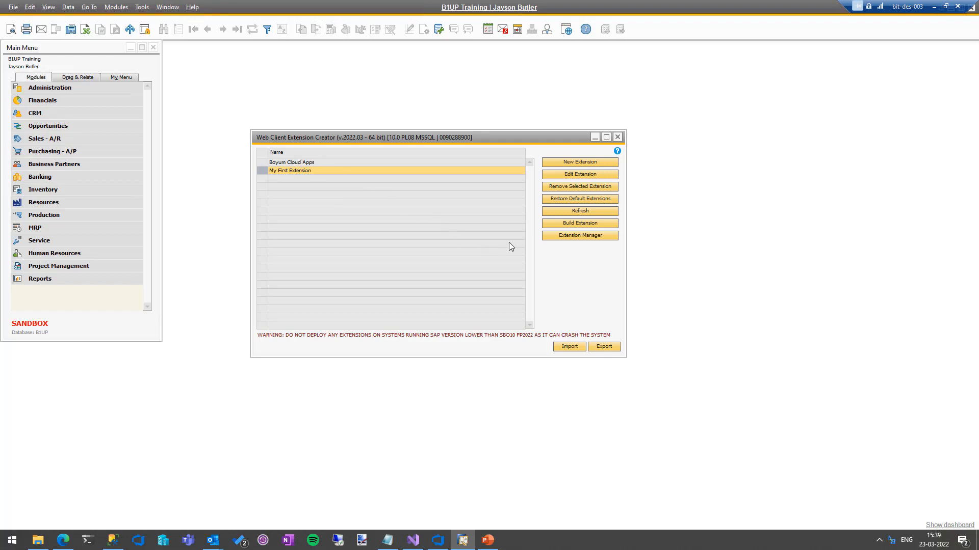
left_click(567, 223)
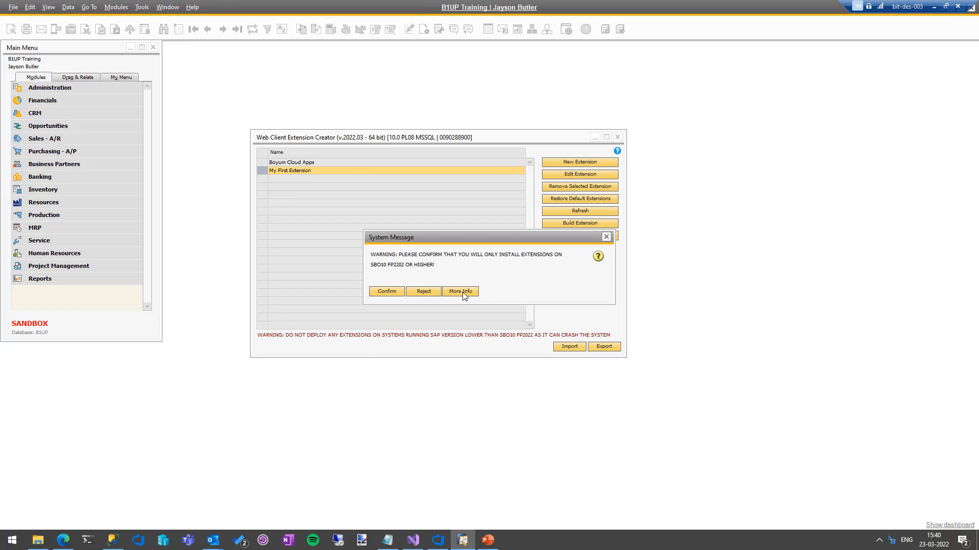
left_click(388, 291)
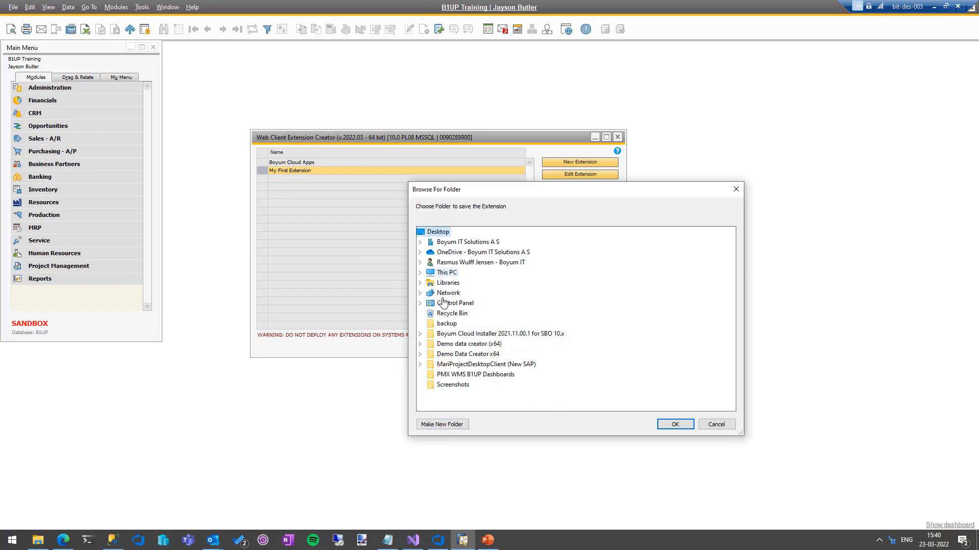
Create a folder named Extenstions on the desktop and save the built extension in it
left_click(451, 425)
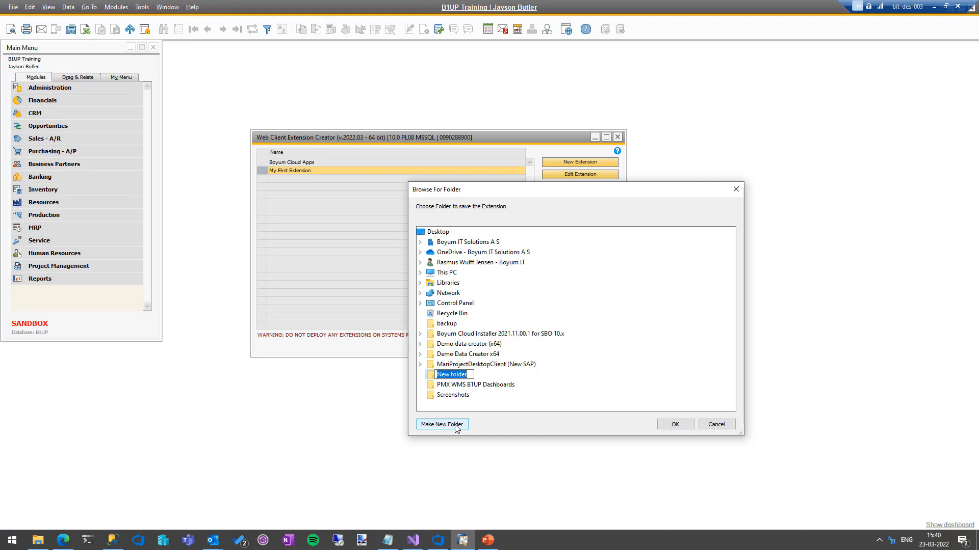
type("Extenstions")
key("Return")
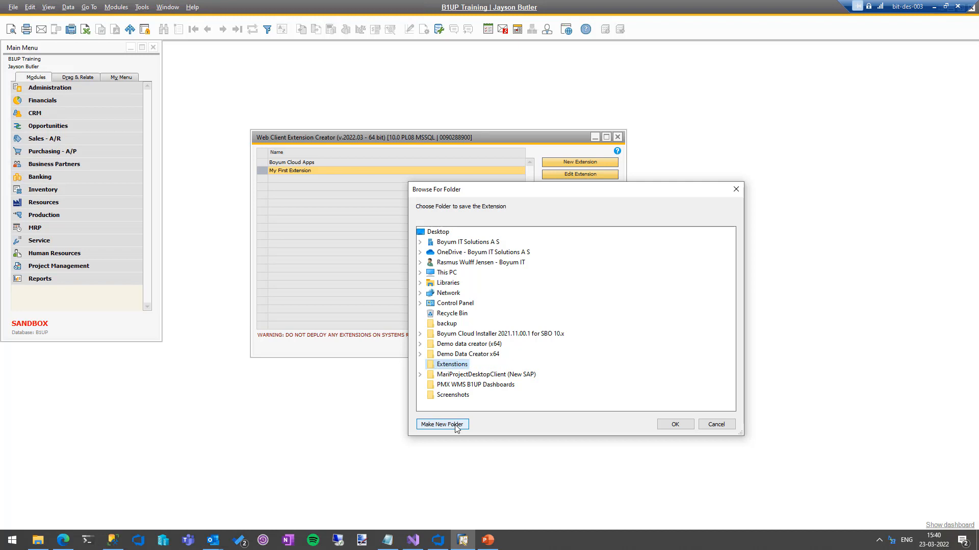
left_click(673, 425)
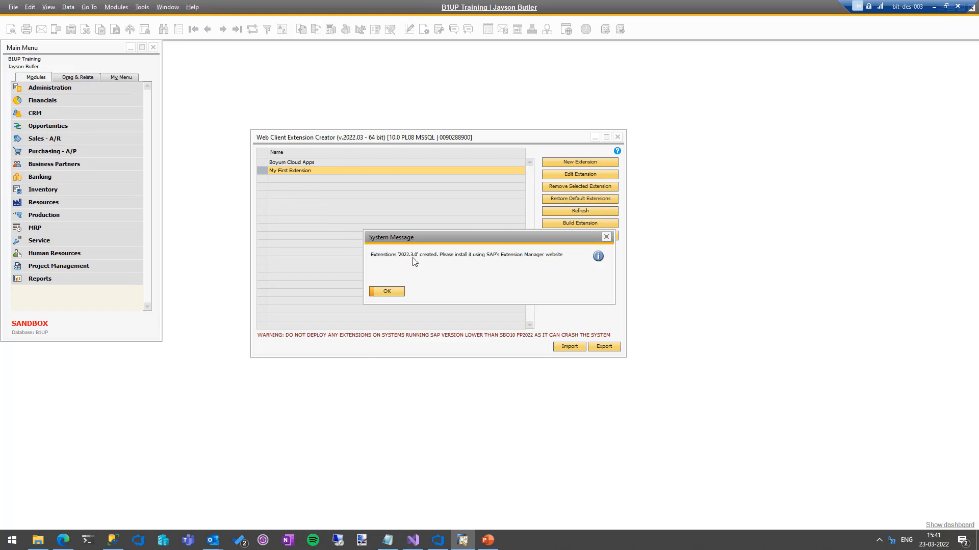
left_click(377, 291)
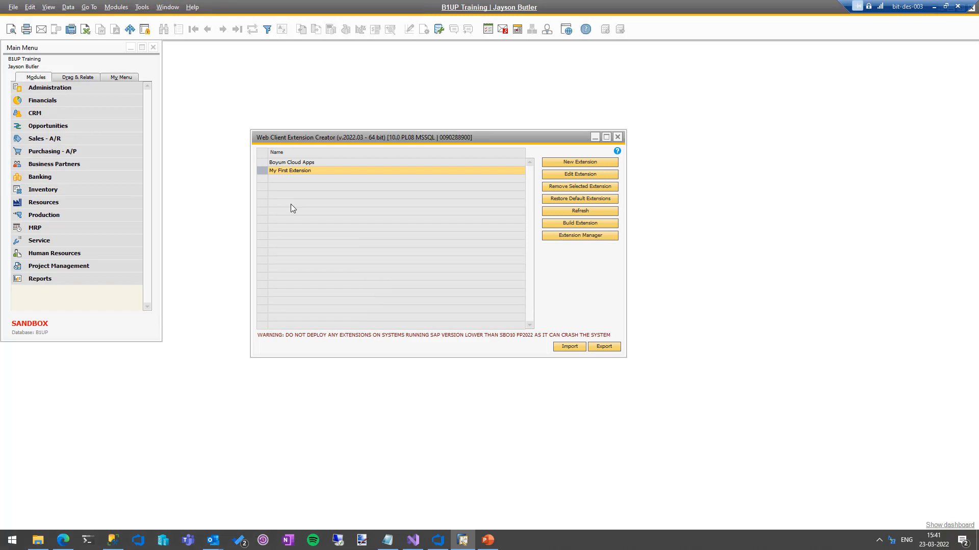
Open the Boyum Cloud Apps extension for editing and examine the details of each of its tiles without changing them
left_click(261, 164)
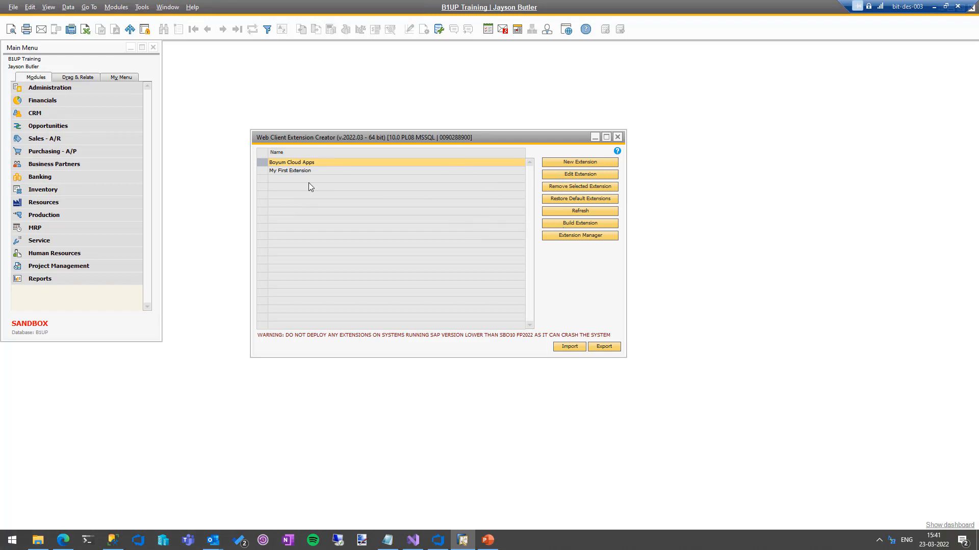
left_click(568, 175)
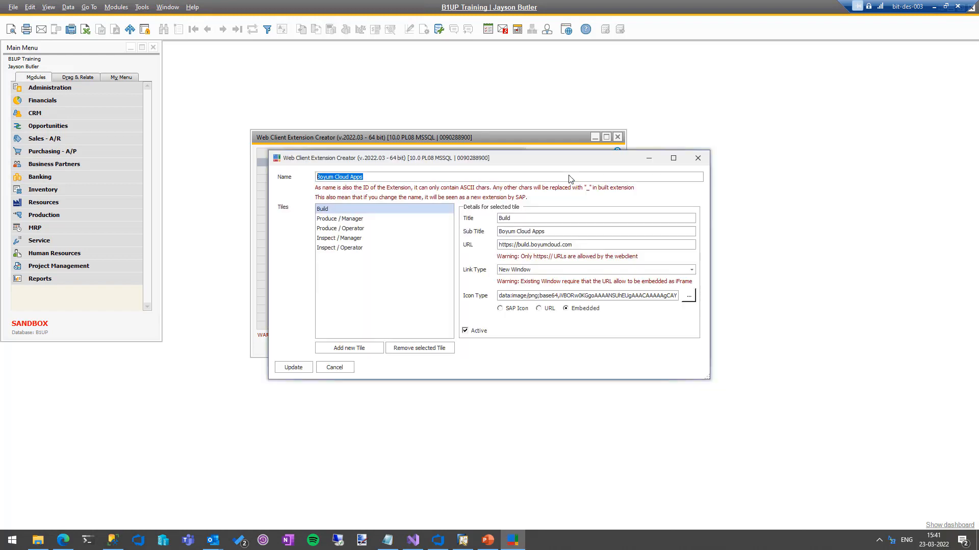
left_click(343, 219)
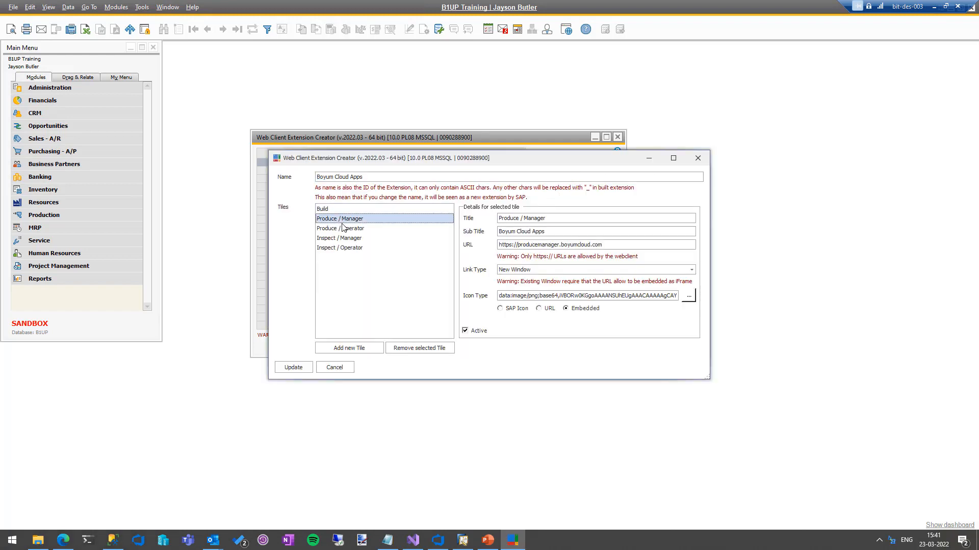
left_click(344, 229)
left_click(345, 239)
left_click(345, 247)
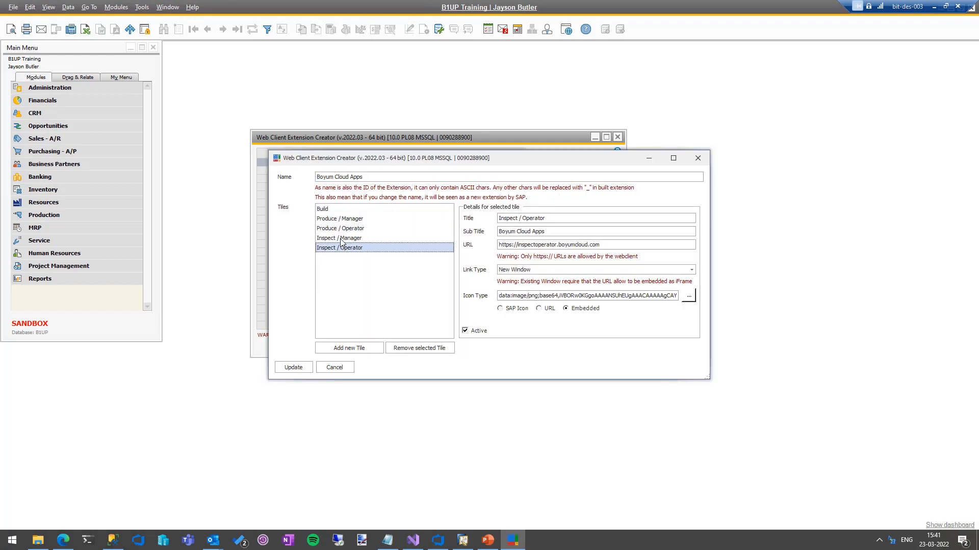
left_click(334, 210)
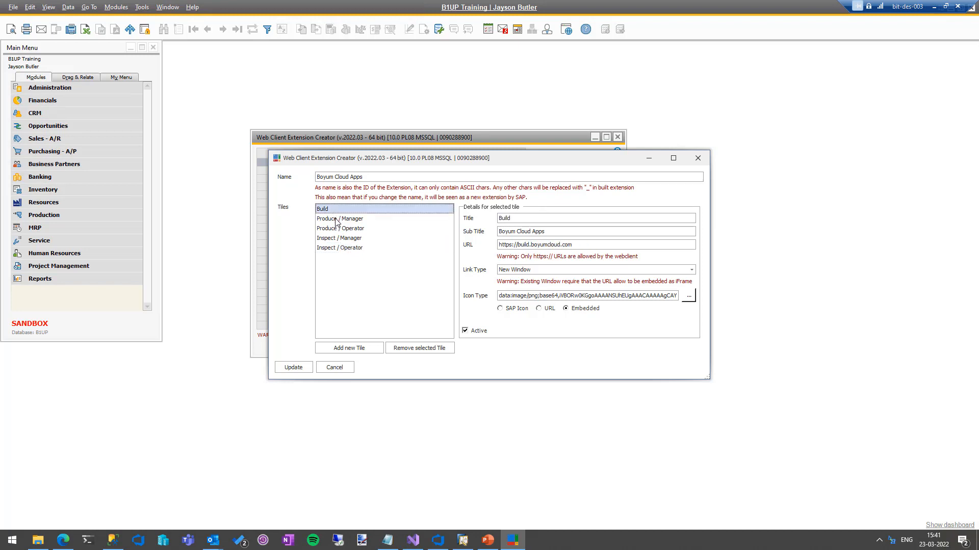
left_click(337, 219)
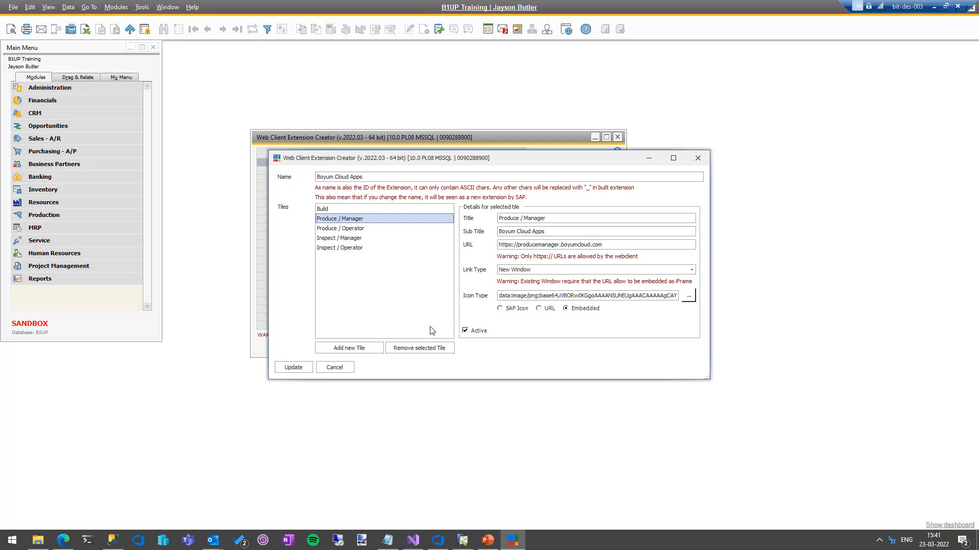
left_click(329, 367)
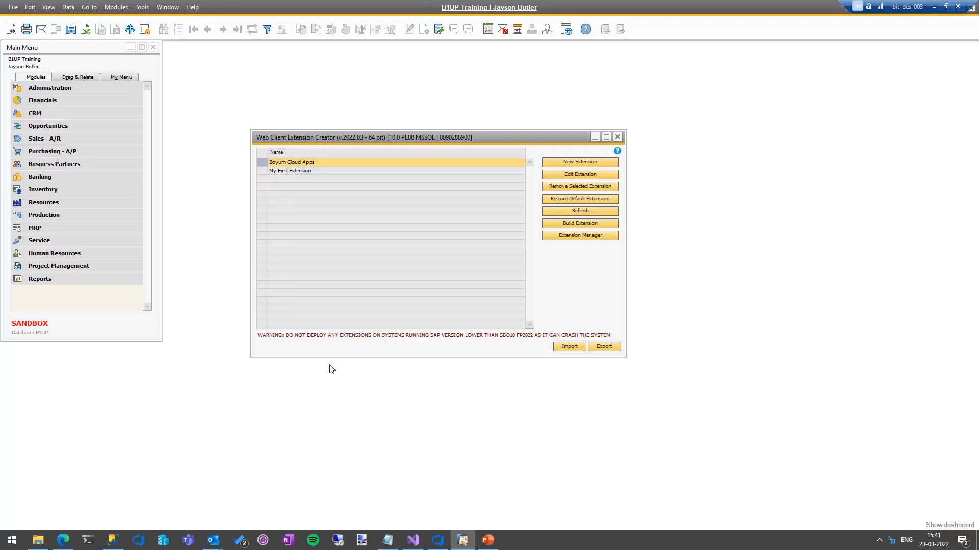
Build the Boyum Cloud Apps extension into the Extenstions folder on the desktop, confirming the SAP version requirement
left_click(573, 223)
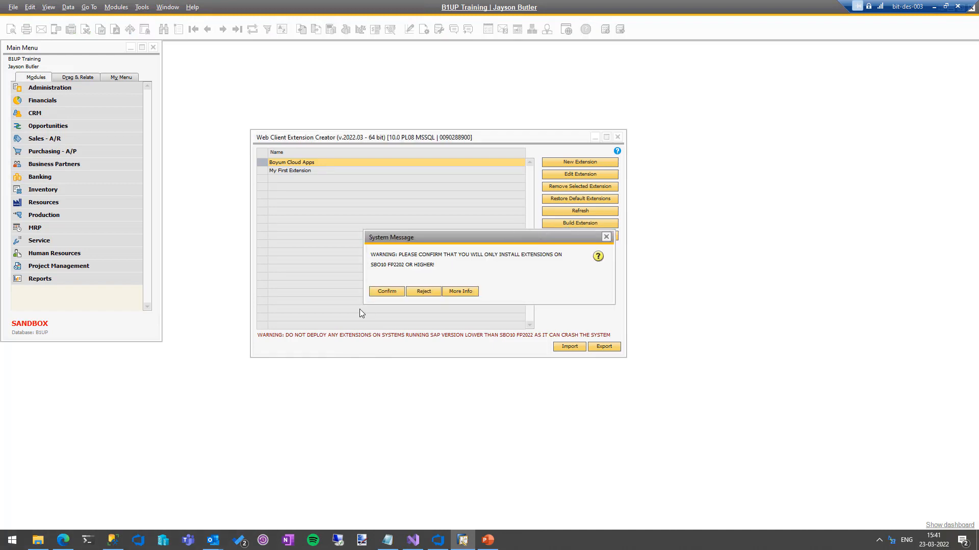
left_click(372, 292)
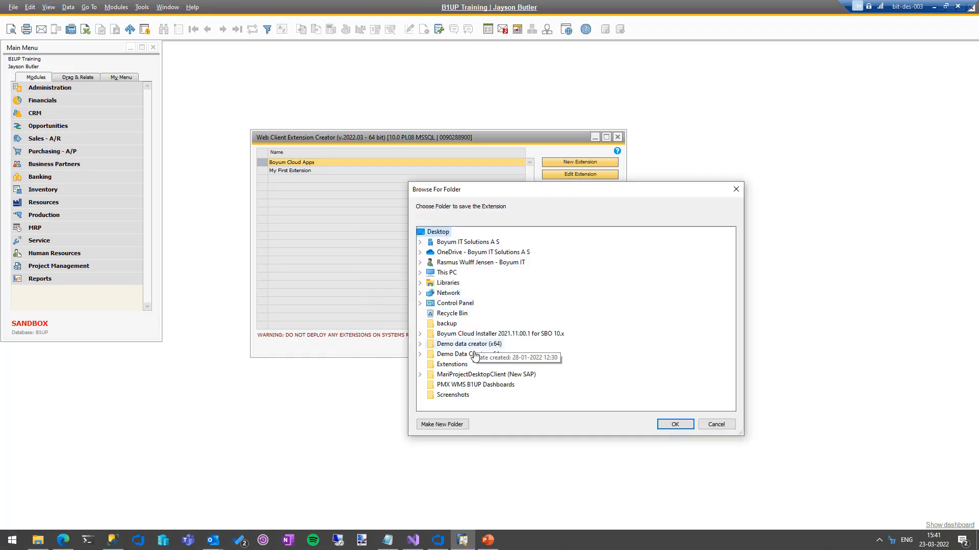
left_click(468, 364)
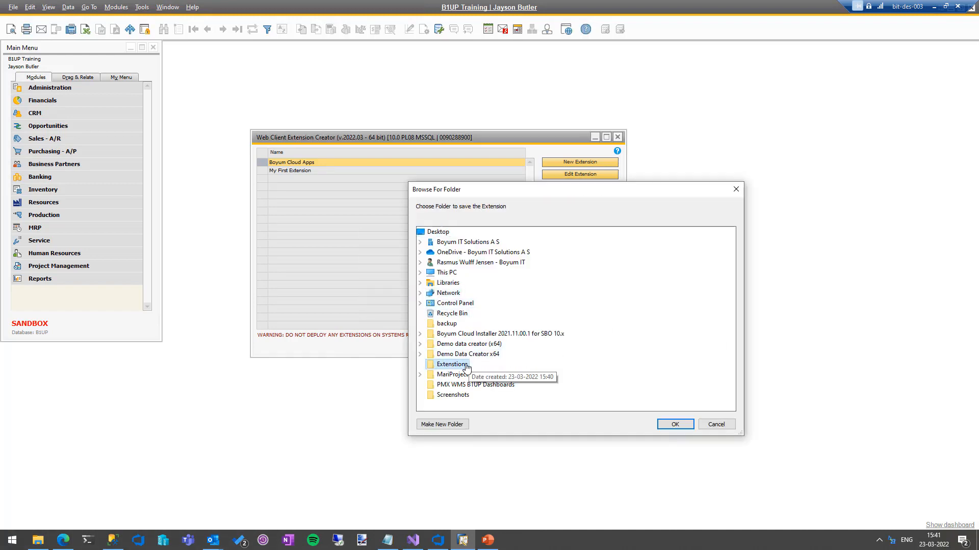
left_click(675, 425)
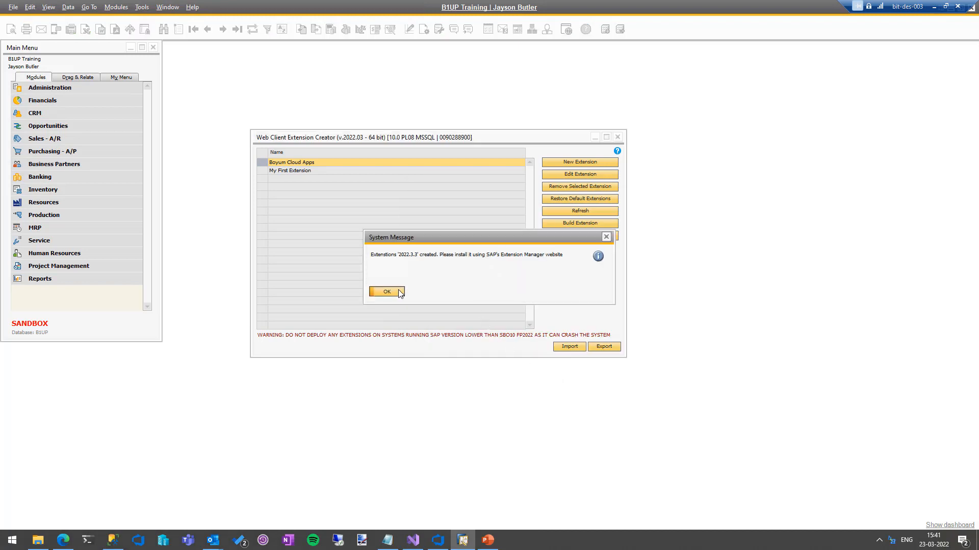
left_click(398, 290)
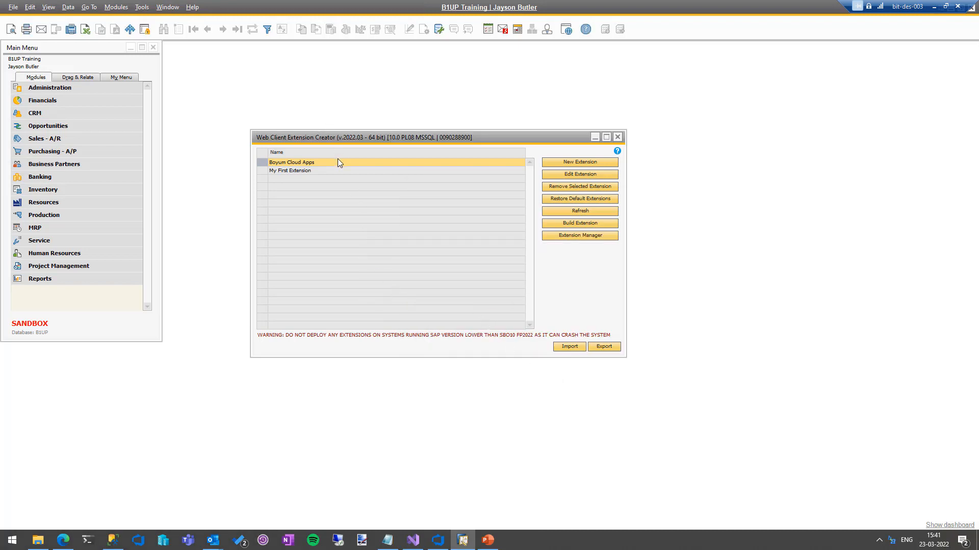
Open the desktop's Extenstions folder in File Explorer and widen the name column to read the built files' full names
left_click(38, 541)
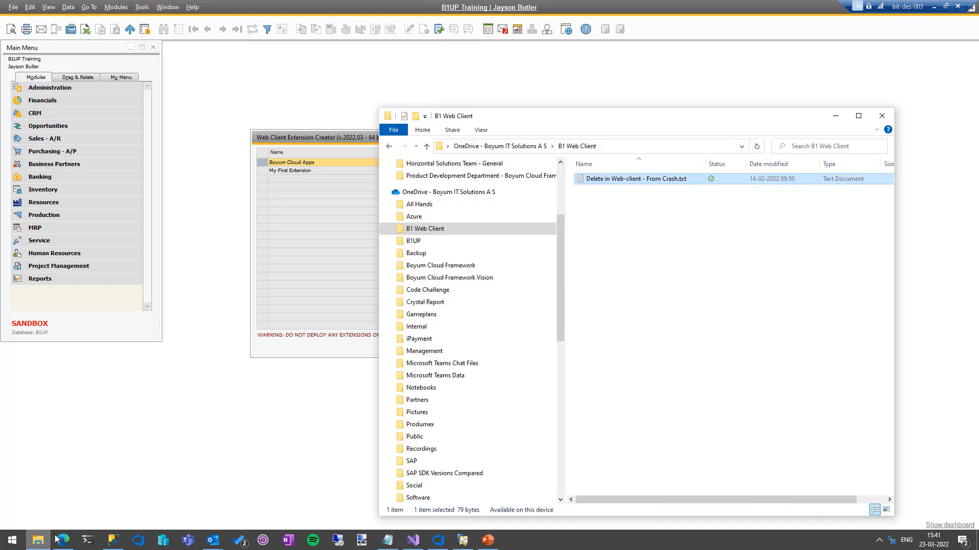
left_click(385, 193)
scroll(387, 198, "up", 4)
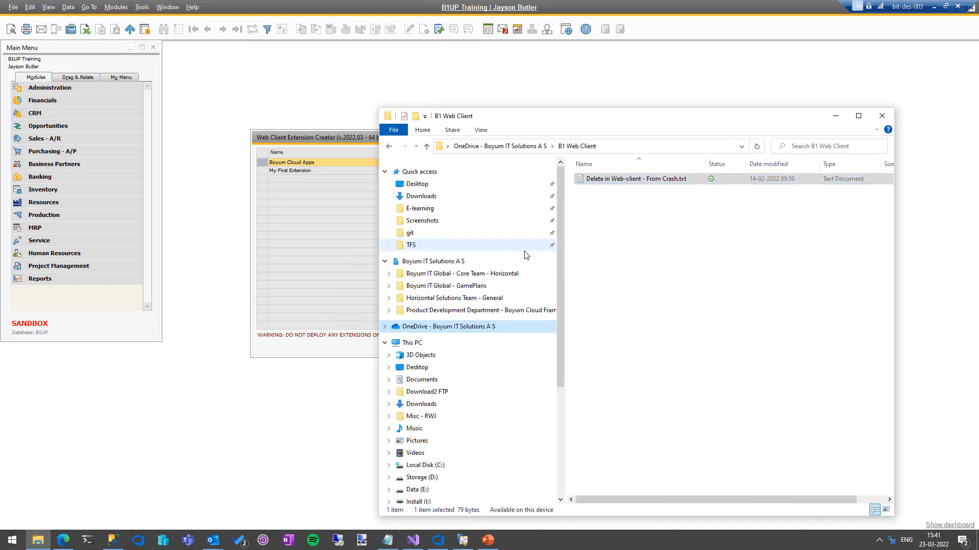
left_click(414, 187)
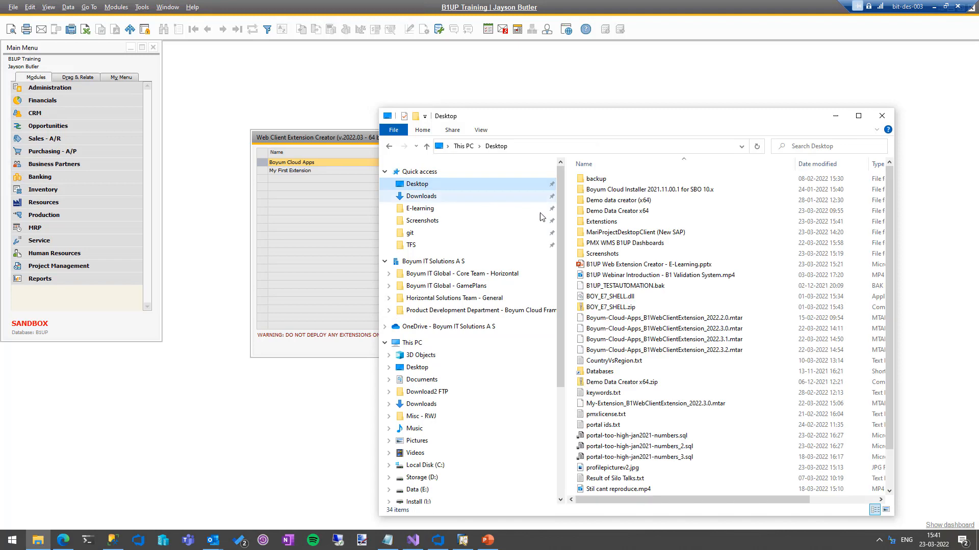
left_click(604, 224)
double_click(605, 224)
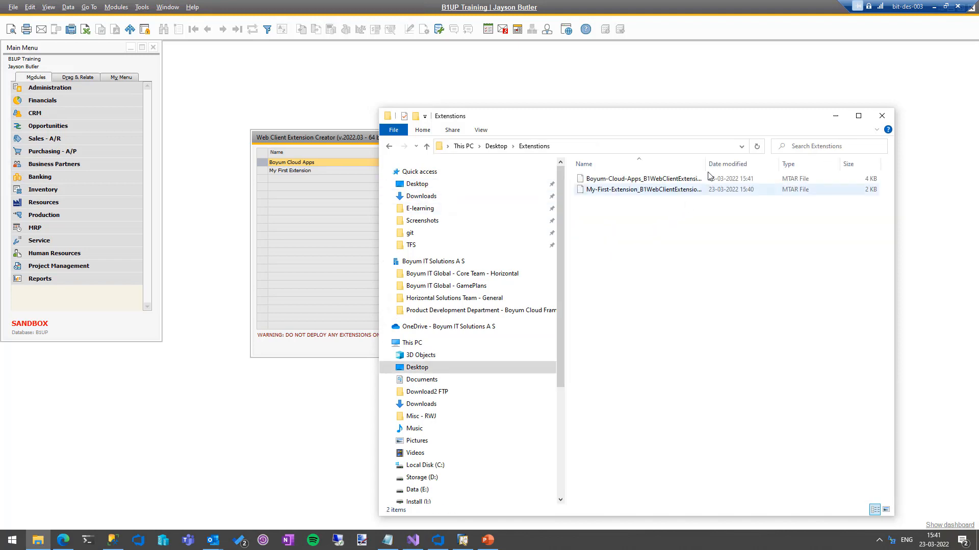
left_click_drag(710, 163, 775, 163)
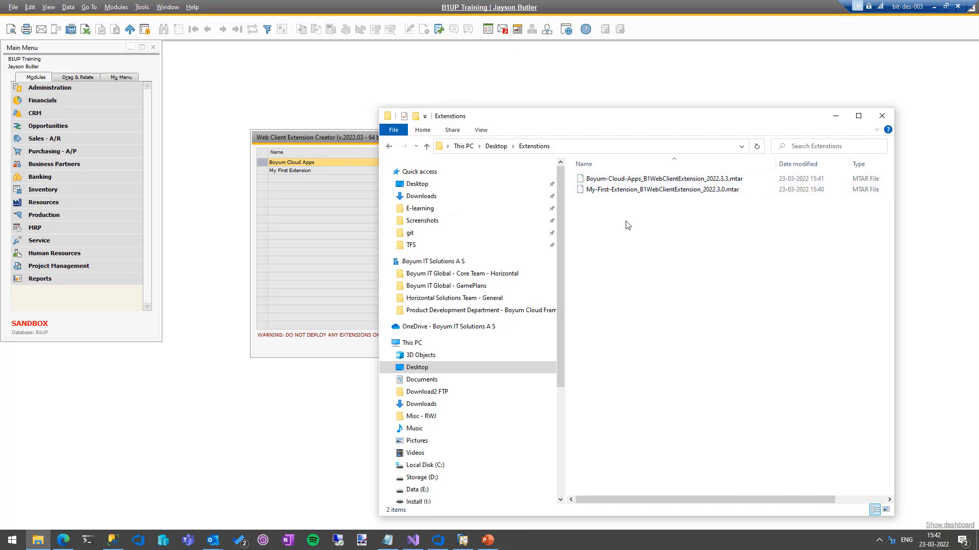
left_click(726, 182)
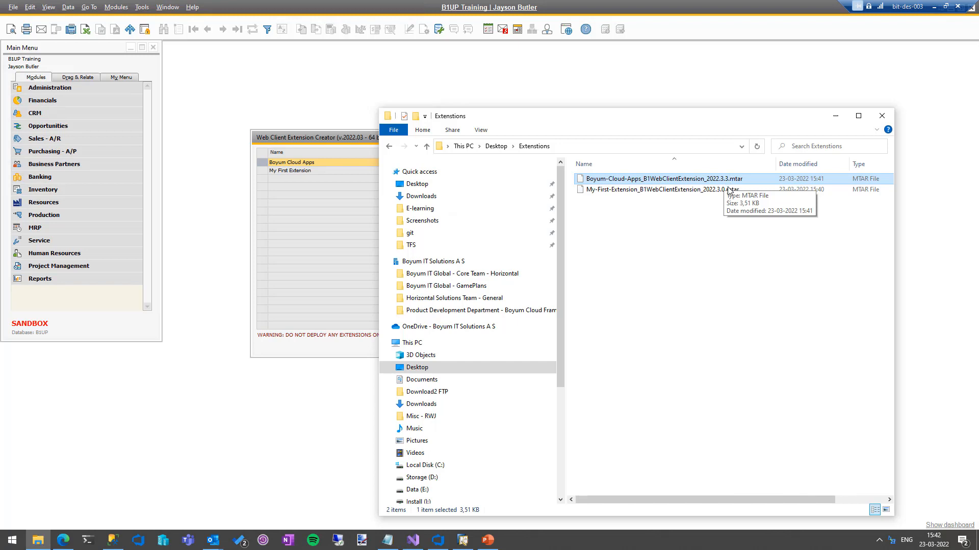
Build the Boyum Cloud Apps extension once more into the desktop's Extenstions folder, confirming it is only for SBO10 FP2202 or higher
left_click(335, 249)
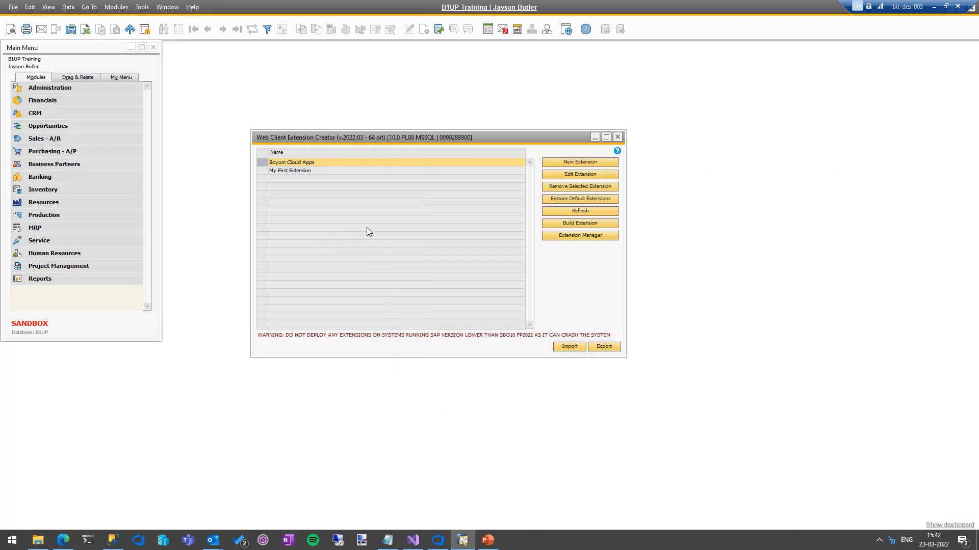
left_click(579, 224)
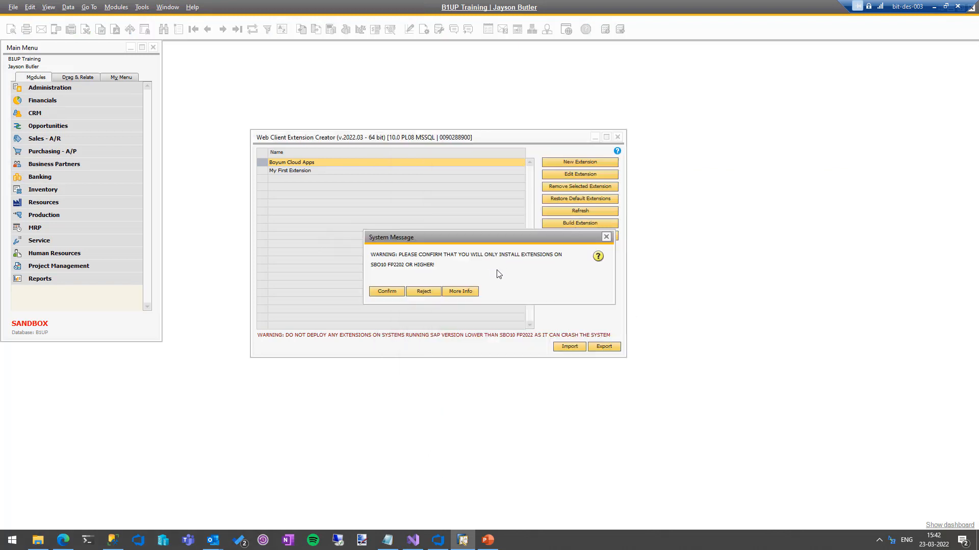
left_click(383, 293)
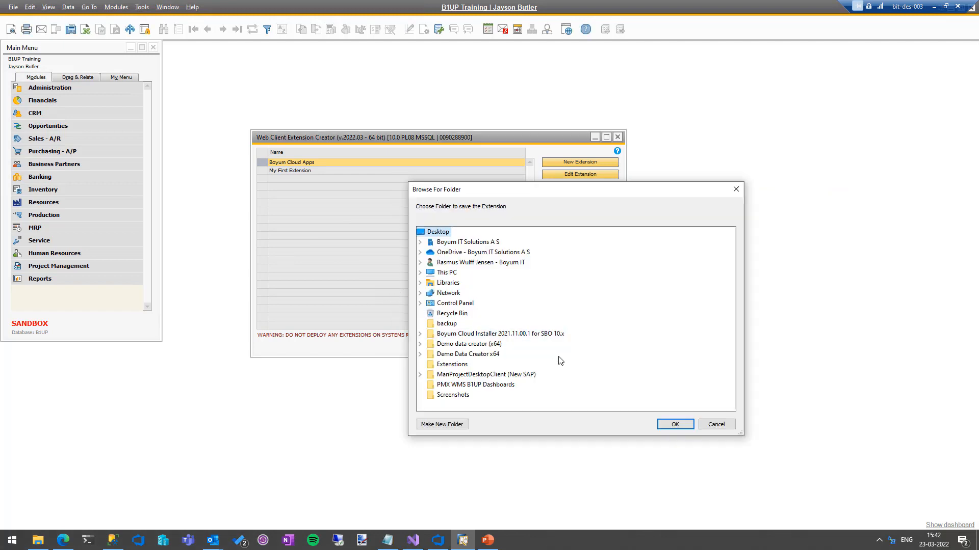
left_click(453, 364)
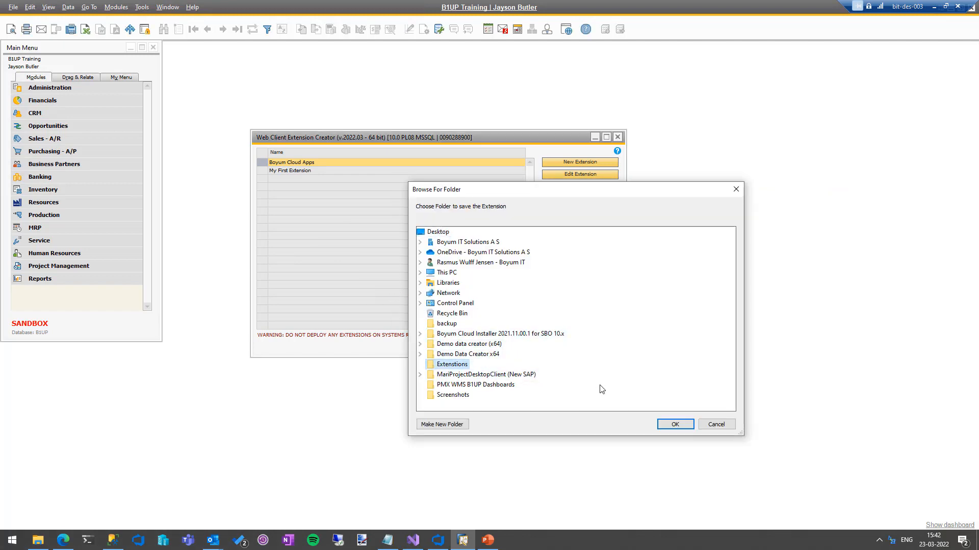
left_click(676, 425)
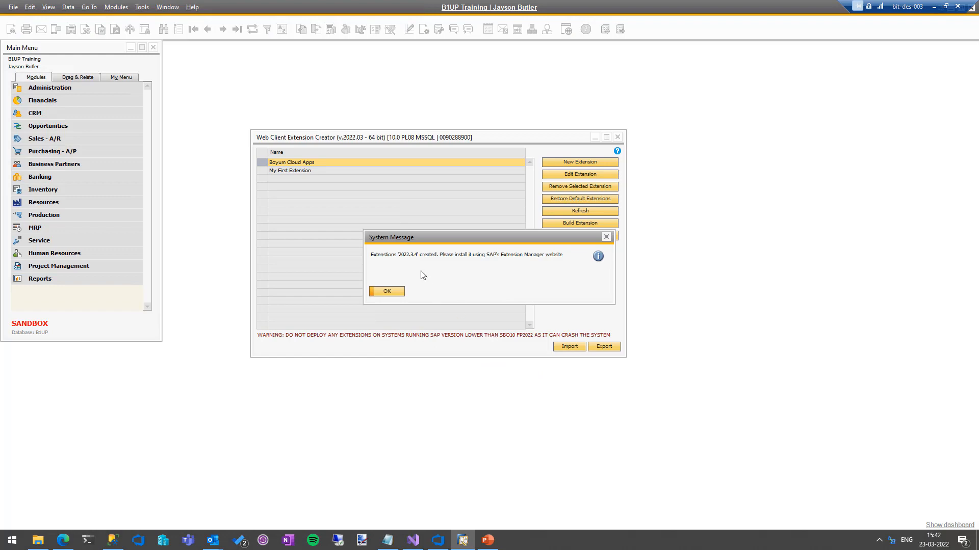
left_click(386, 295)
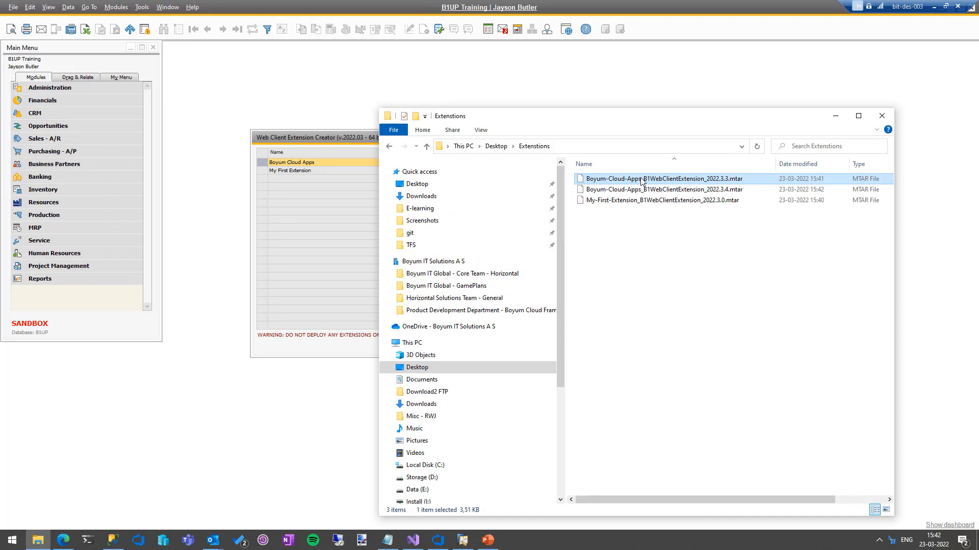
Delete the older build Boyum-Cloud-Apps_B1WebClientExtension_2022.3.3.mtar from the Extenstions folder
key("Delete")
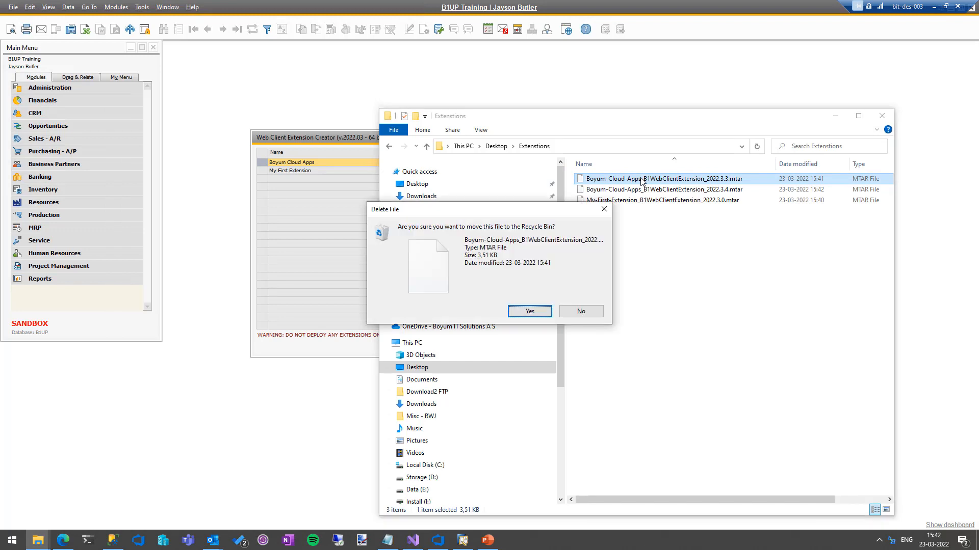
key("Return")
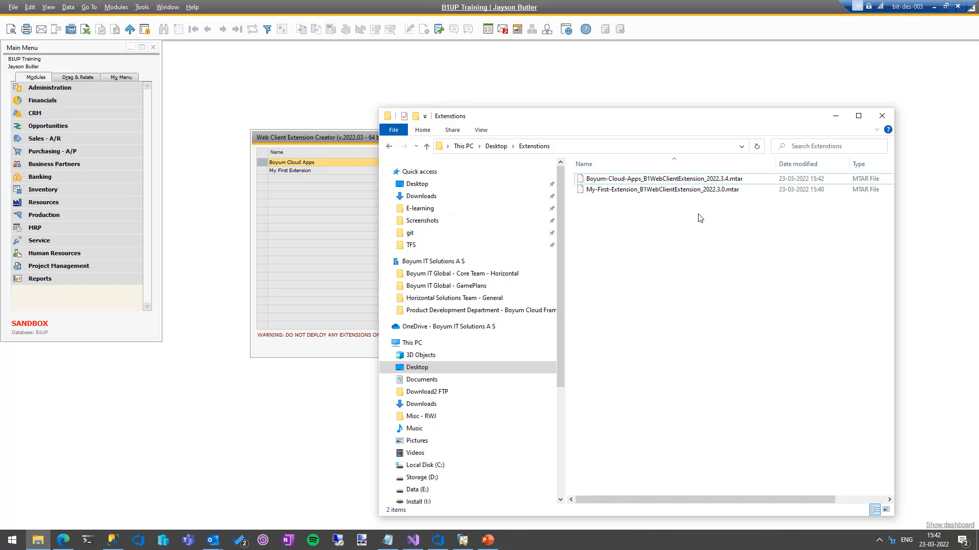
Open SAP's Extension Manager website from the Web Client Extension Creator and keep only one browser tab of it
left_click(345, 277)
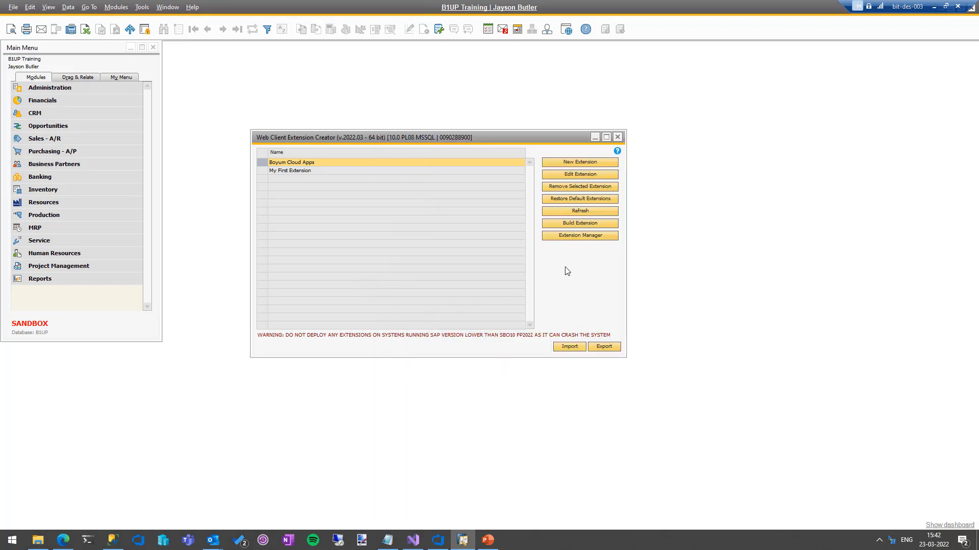
left_click(583, 236)
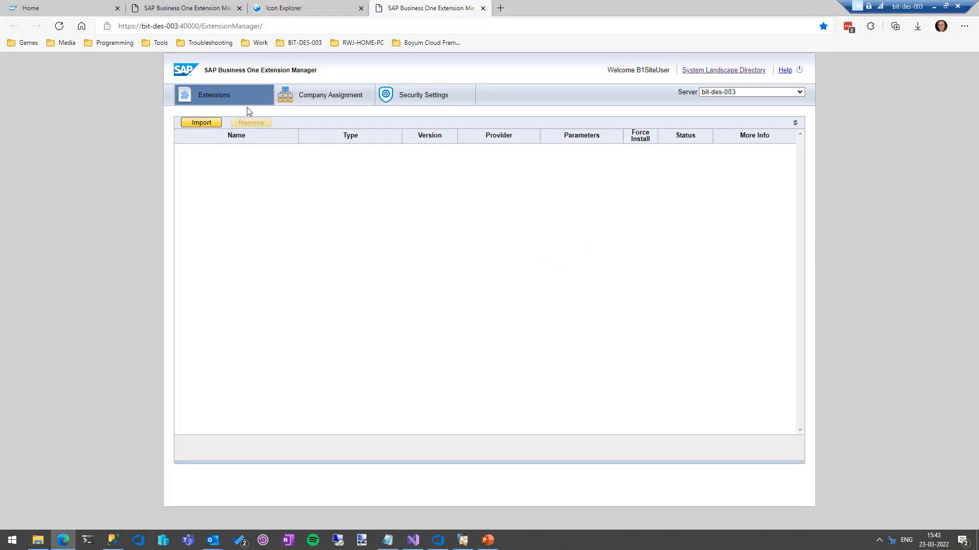
left_click(483, 8)
left_click(213, 12)
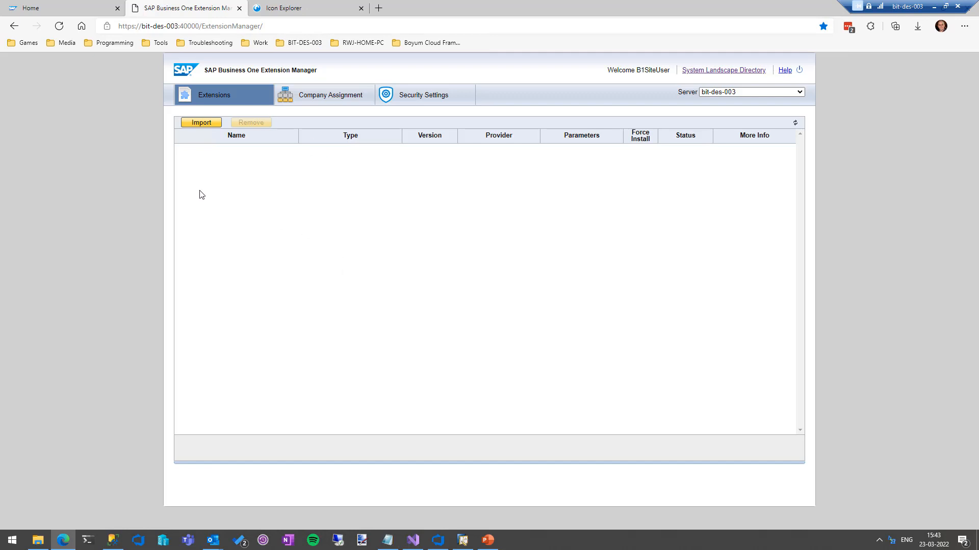
Import the My-First-Extension MTAR file from the desktop's Extenstions folder, finishing the import without running the company assignment wizard
left_click(199, 124)
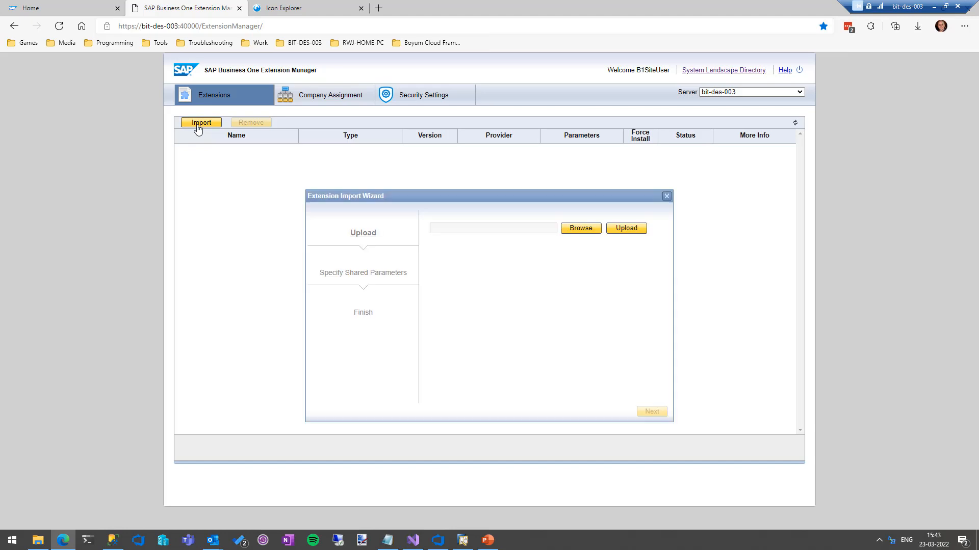
left_click(580, 229)
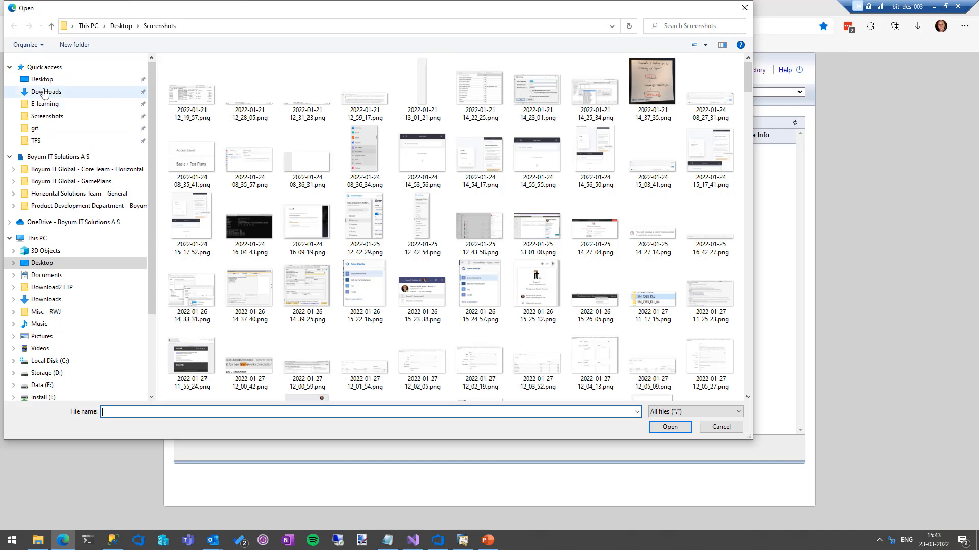
left_click(43, 83)
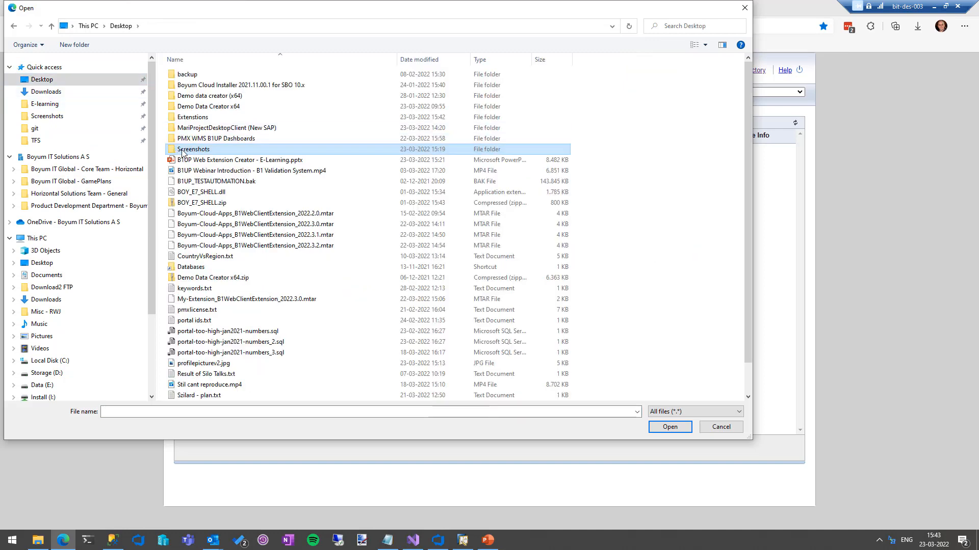
double_click(192, 121)
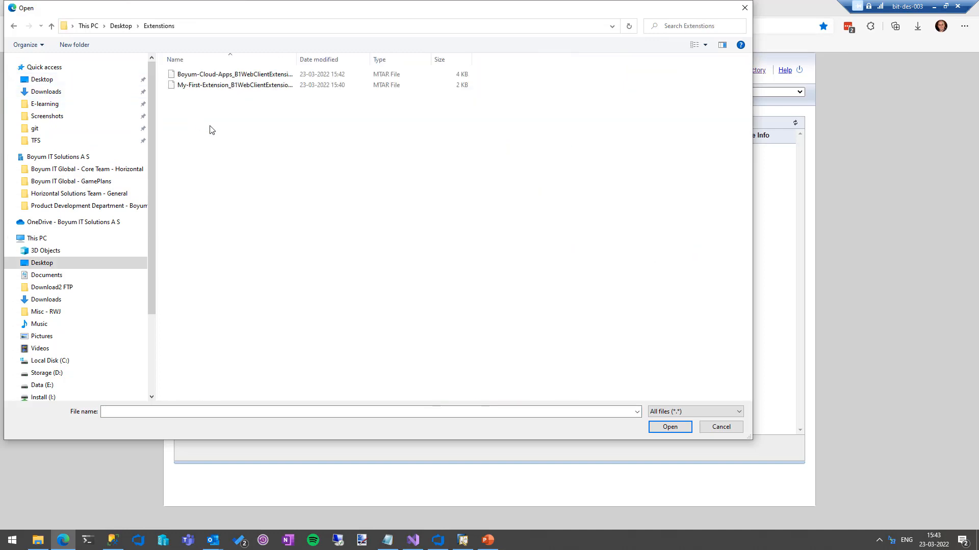
double_click(233, 85)
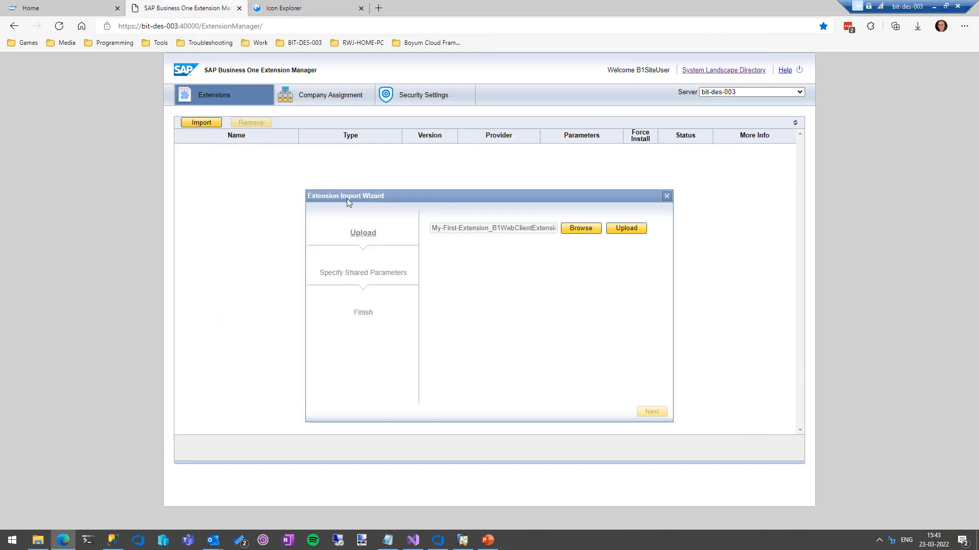
left_click(627, 229)
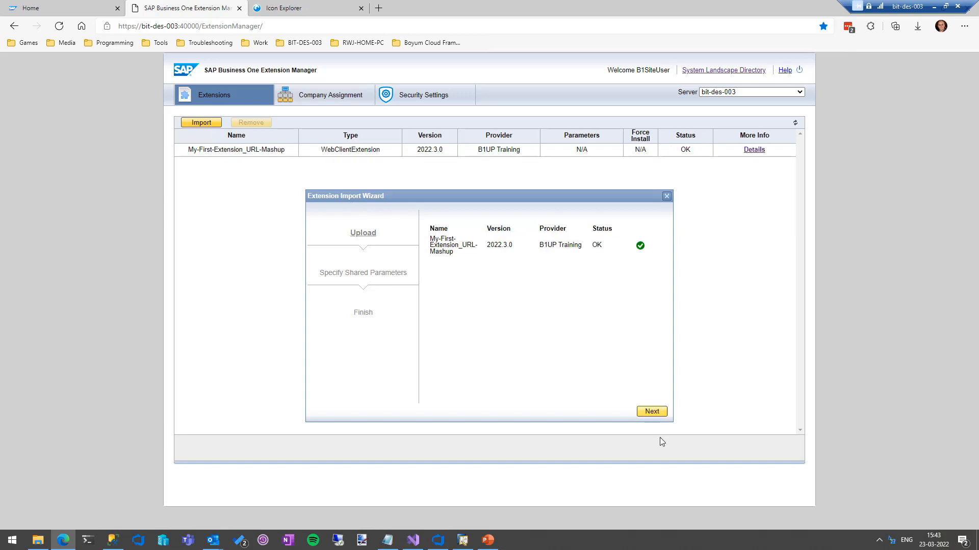
left_click(648, 413)
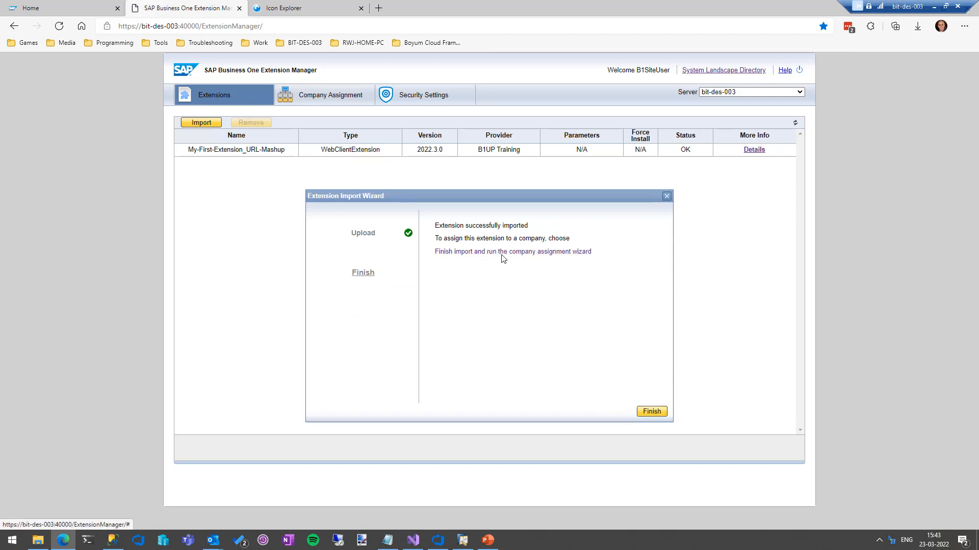
left_click(651, 412)
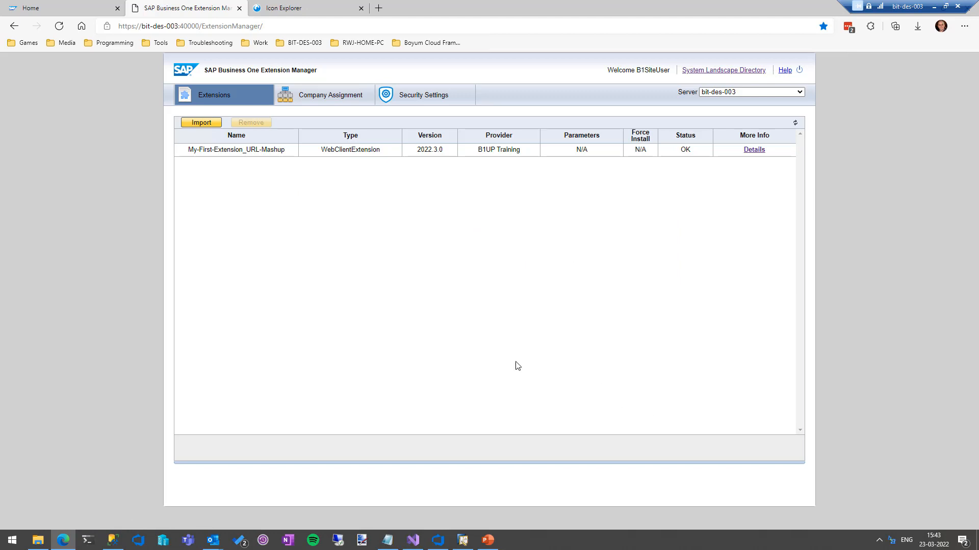
Check the Extensions section of the SAP Business One web client, both on the home page and in the side menu
left_click(102, 8)
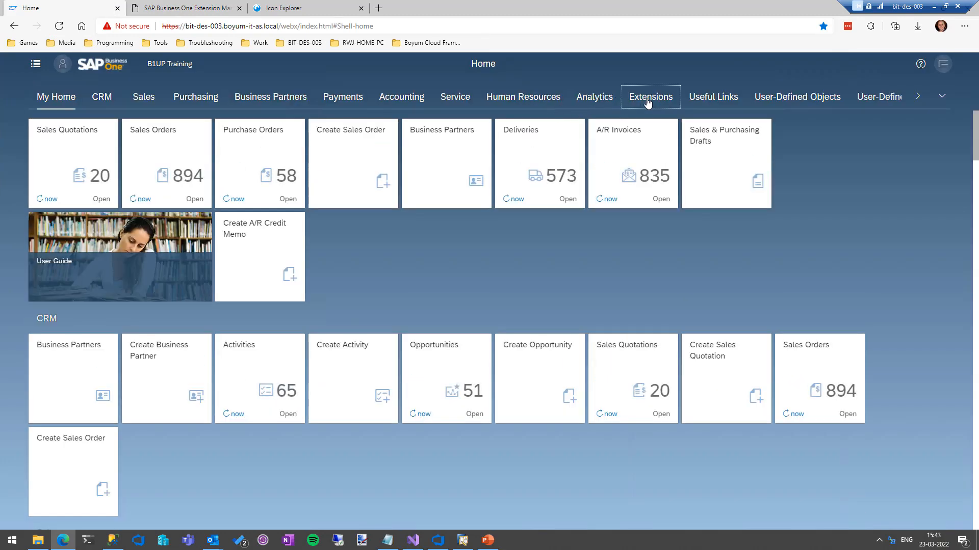
left_click(649, 98)
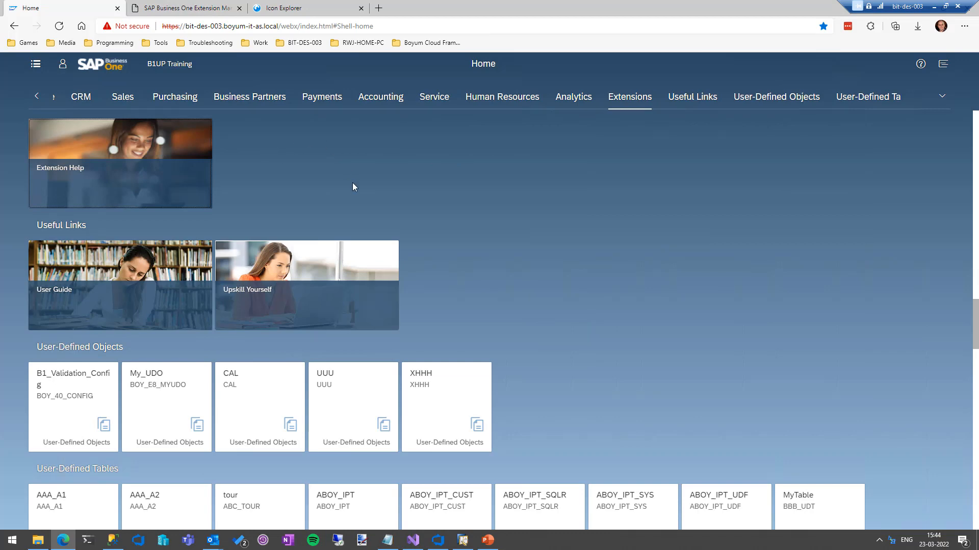
left_click(36, 64)
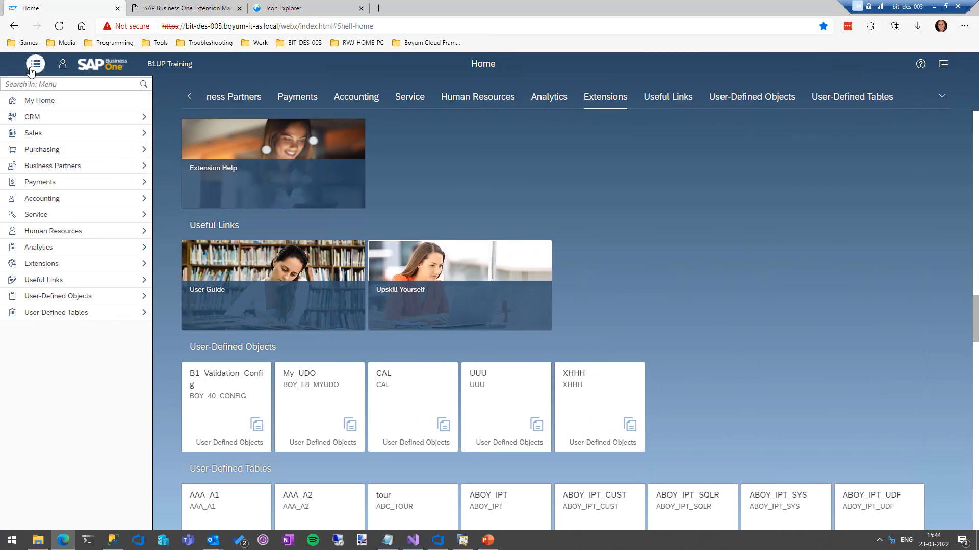
left_click(32, 263)
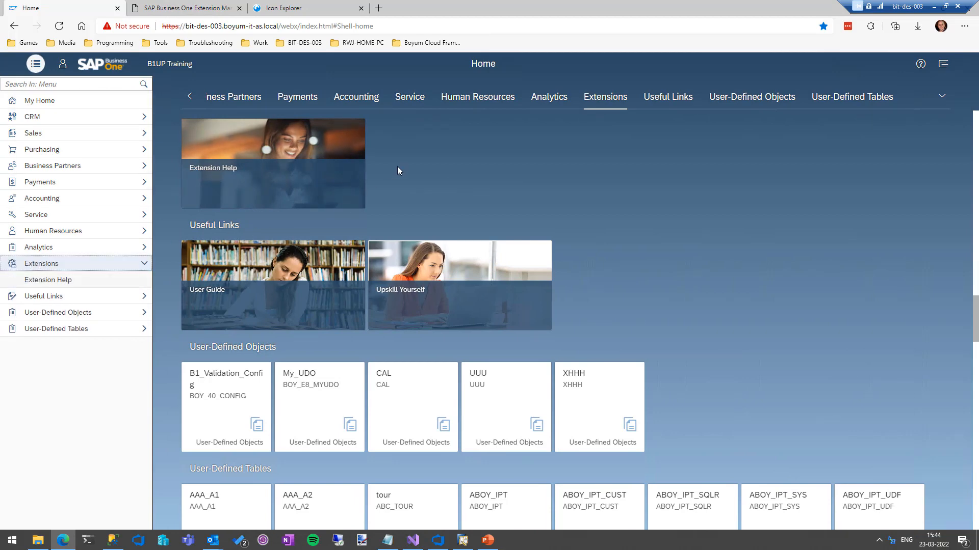
left_click(42, 263)
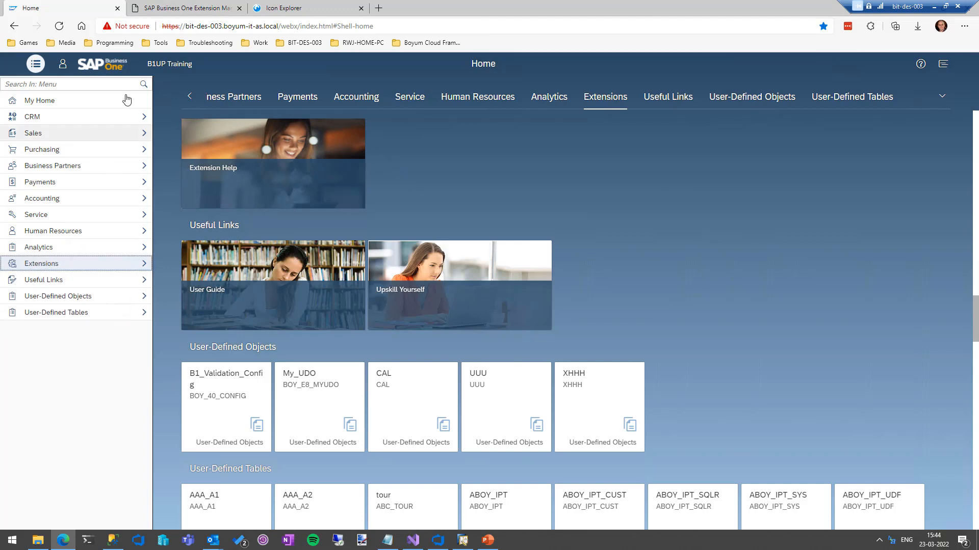
In the Extension Manager, assign My-First-Extension_URL-Mashup to the B1UP company, keeping the default startup mode Manual
left_click(178, 6)
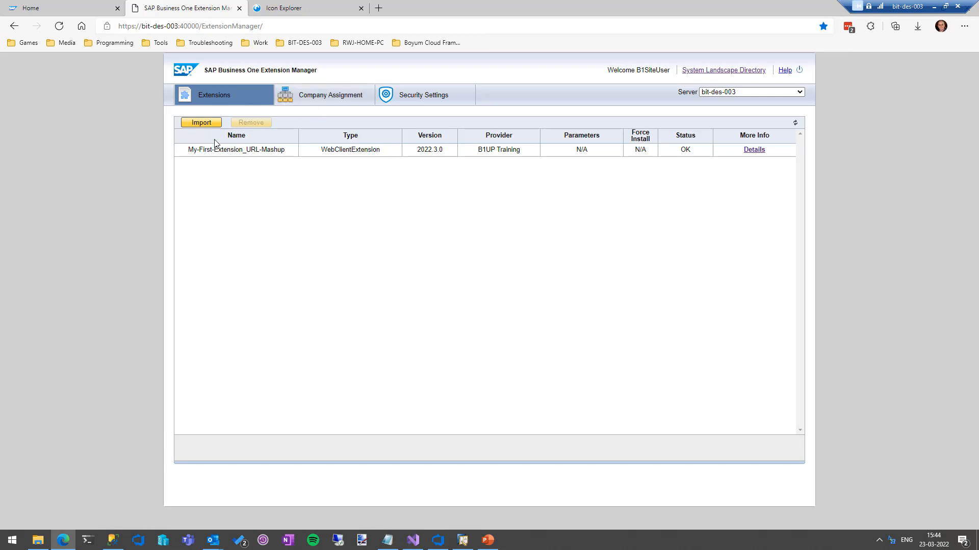
left_click(310, 100)
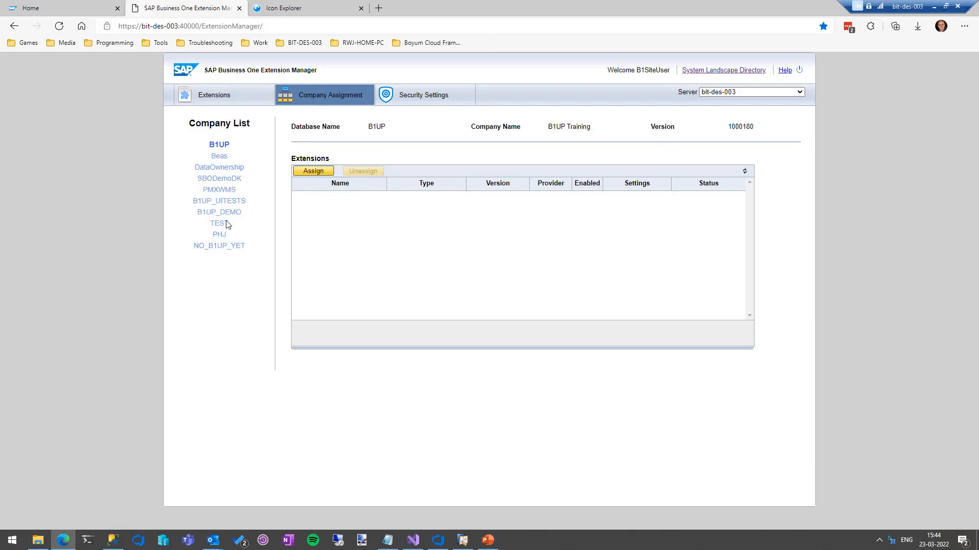
left_click(314, 171)
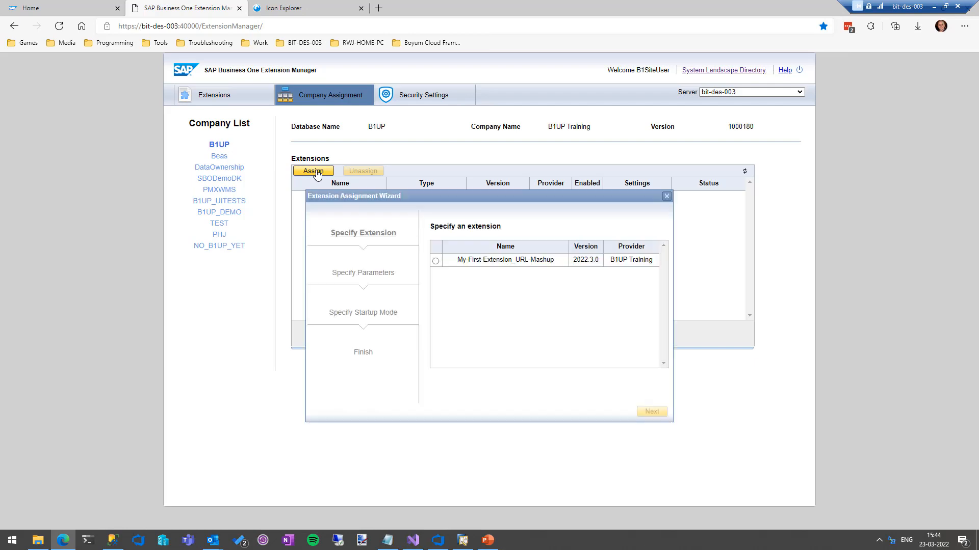
left_click(435, 262)
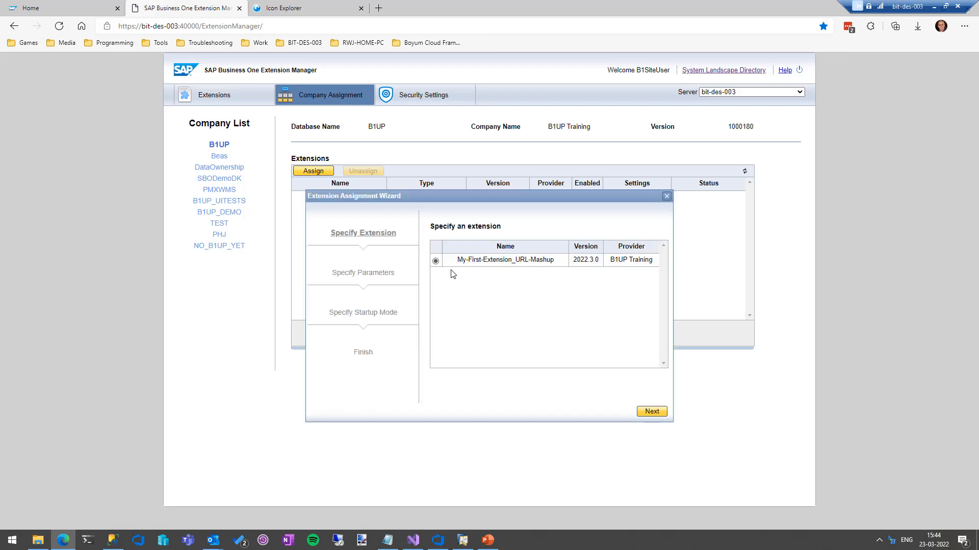
left_click(652, 413)
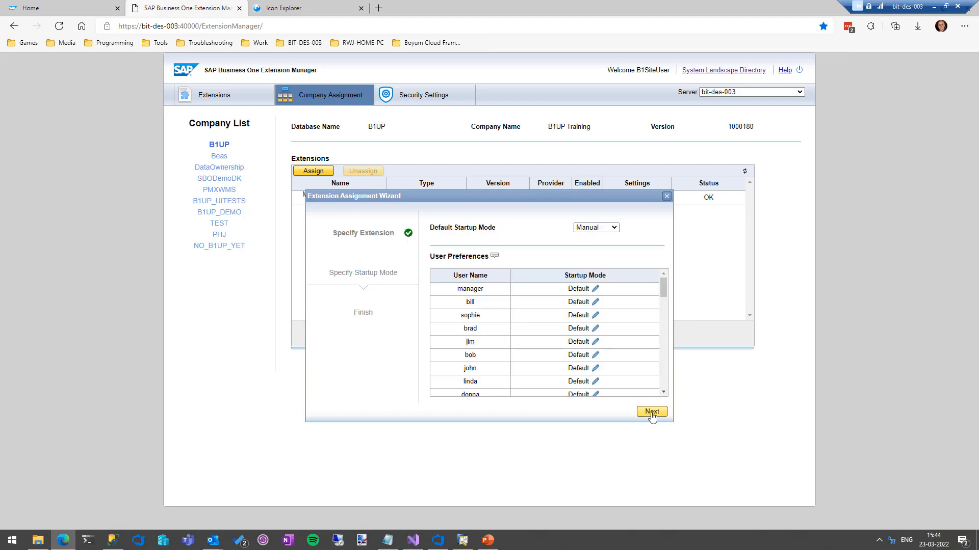
left_click(652, 413)
left_click(651, 413)
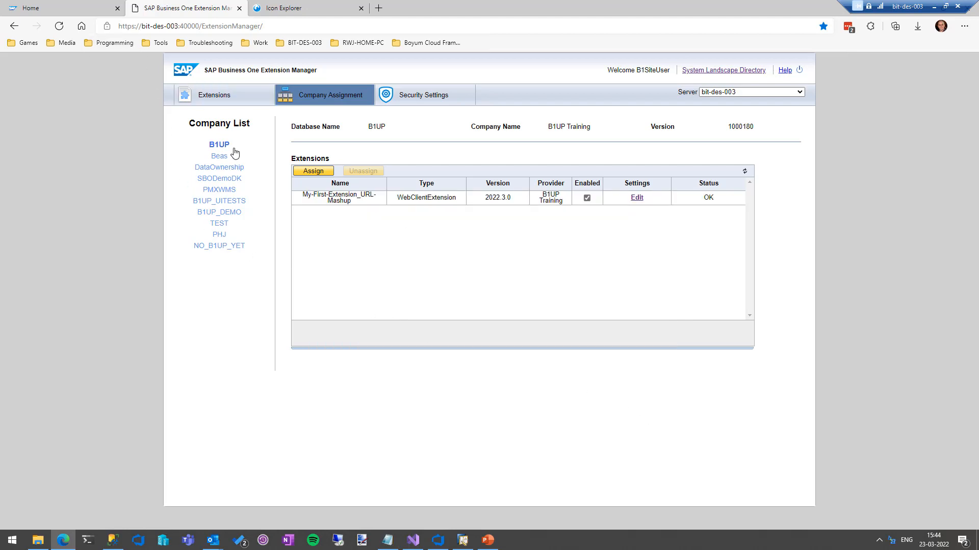
Reload the web client, test the My Tile tile in the Extensions section, and close the page it opens
left_click(32, 7)
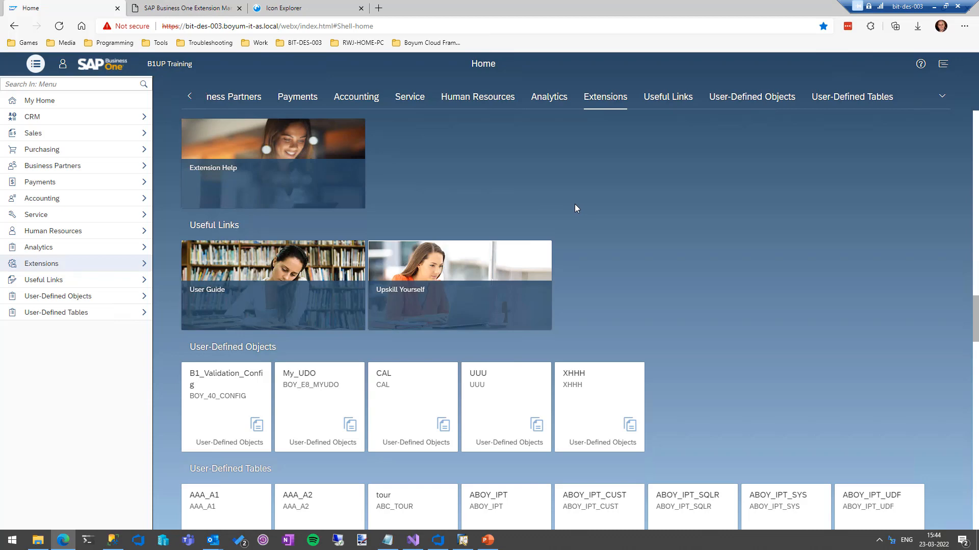
key("F5")
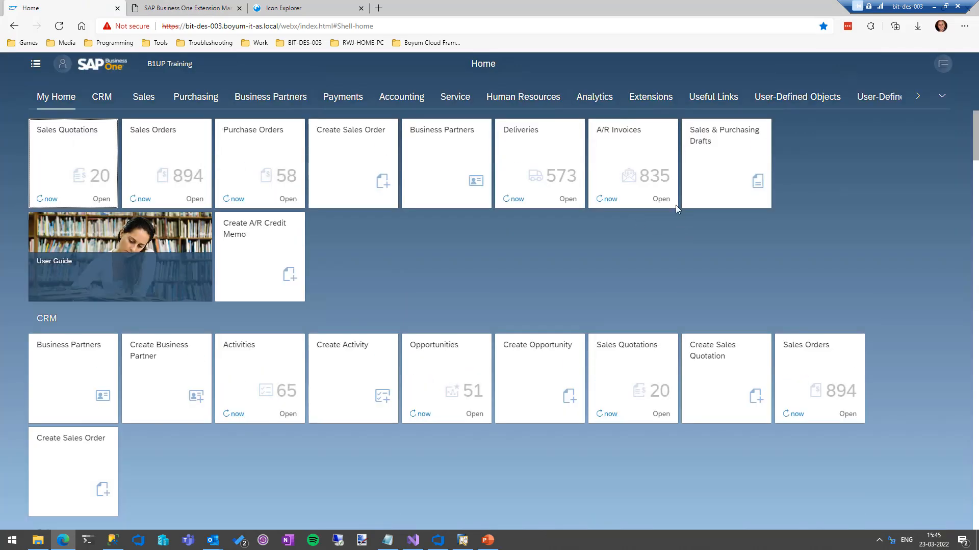
left_click(655, 97)
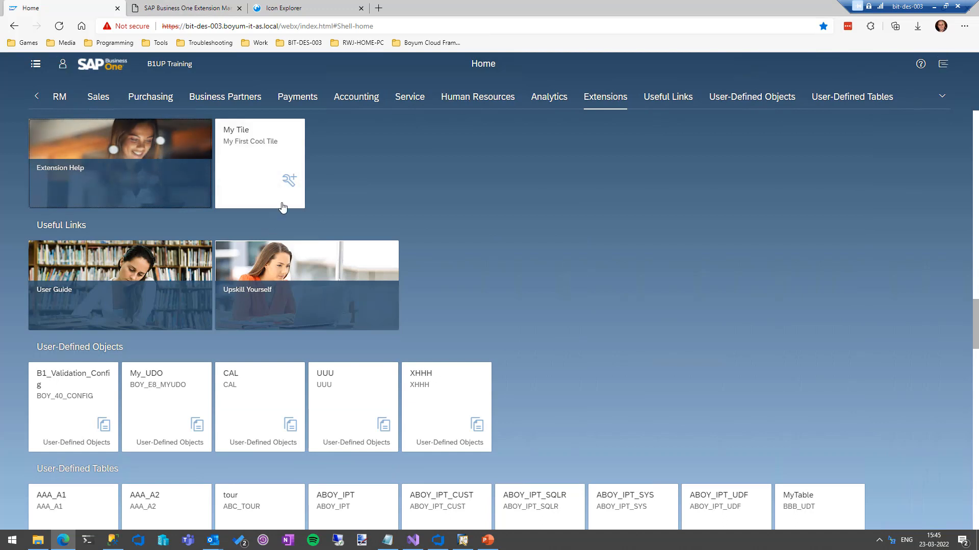
left_click(256, 185)
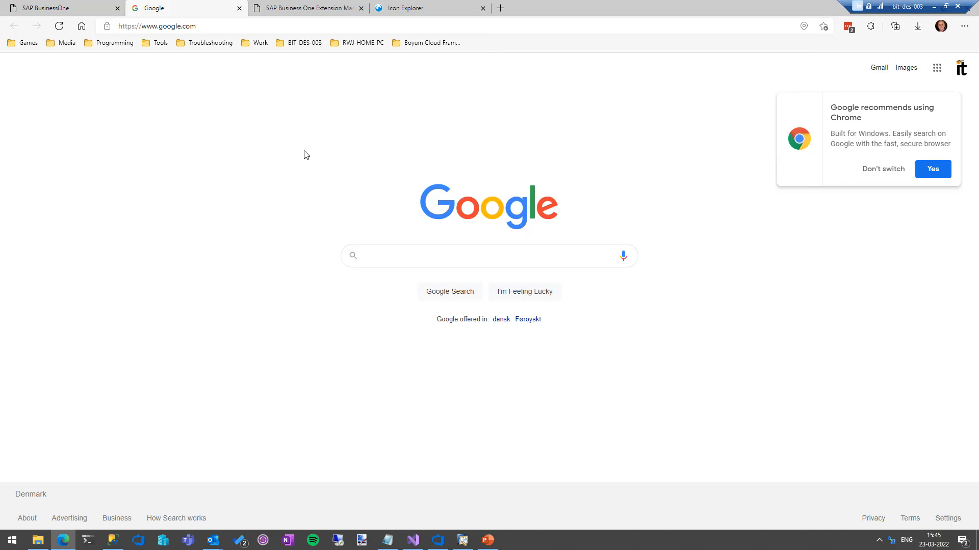
left_click(239, 9)
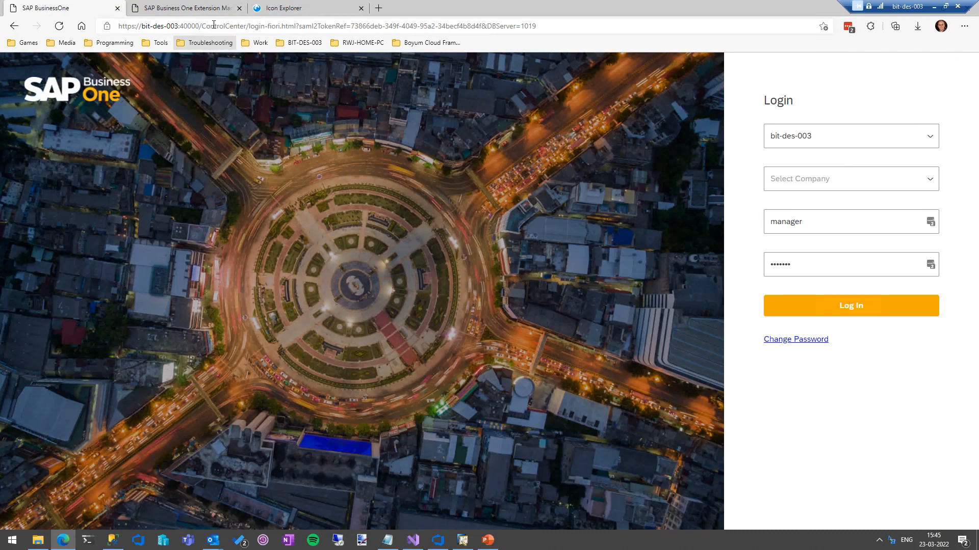
Try to import the Boyum-Cloud-Apps MTAR file from the desktop's Extenstions folder in the Extension Manager
left_click(210, 5)
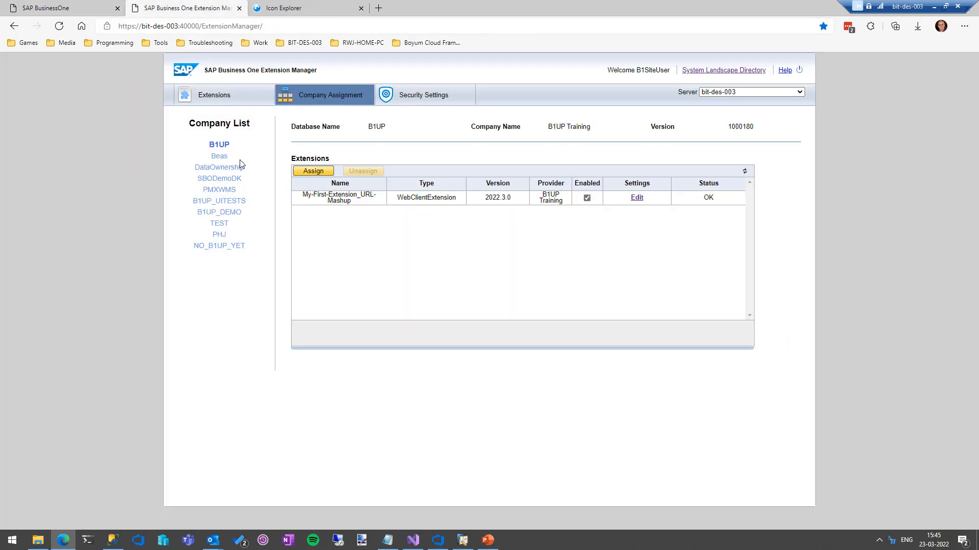
left_click(223, 98)
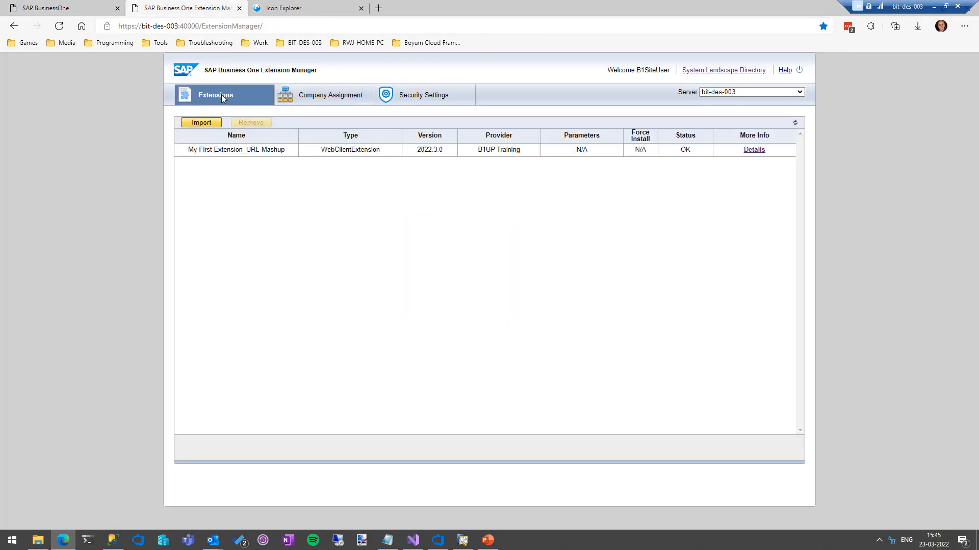
left_click(202, 123)
left_click(590, 232)
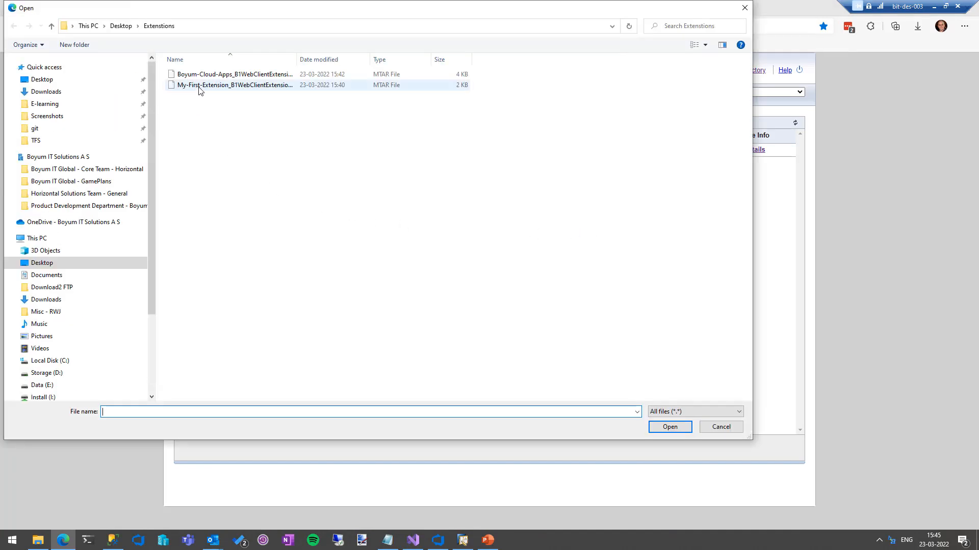
double_click(204, 74)
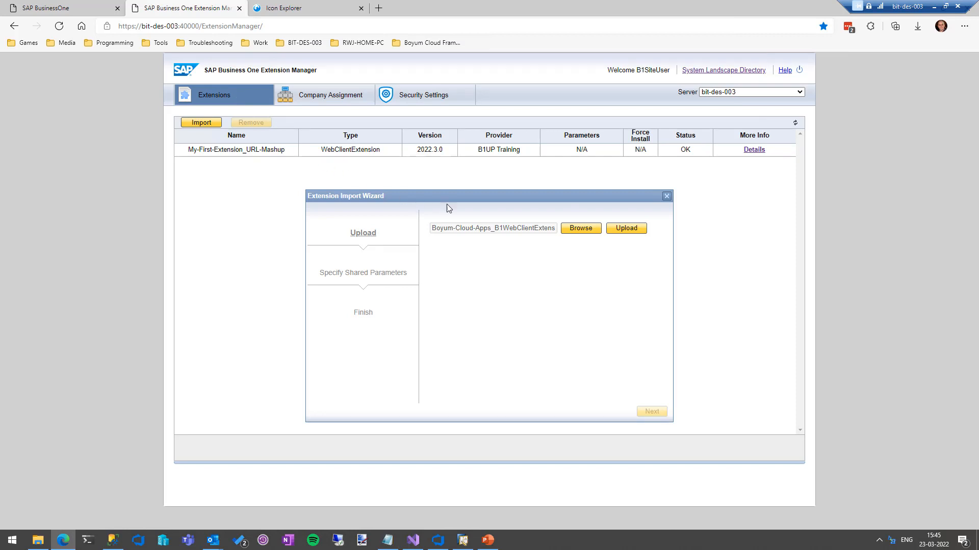
left_click(621, 231)
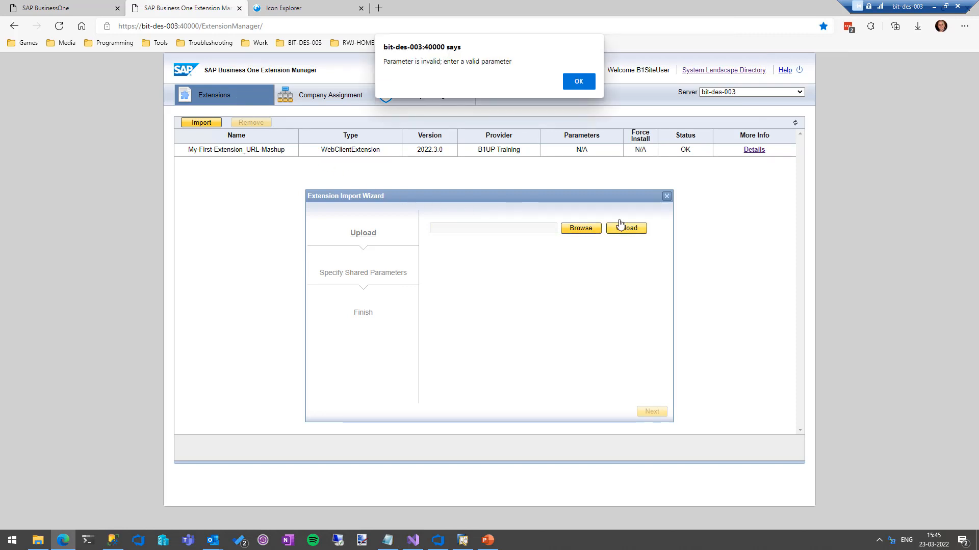
left_click(579, 82)
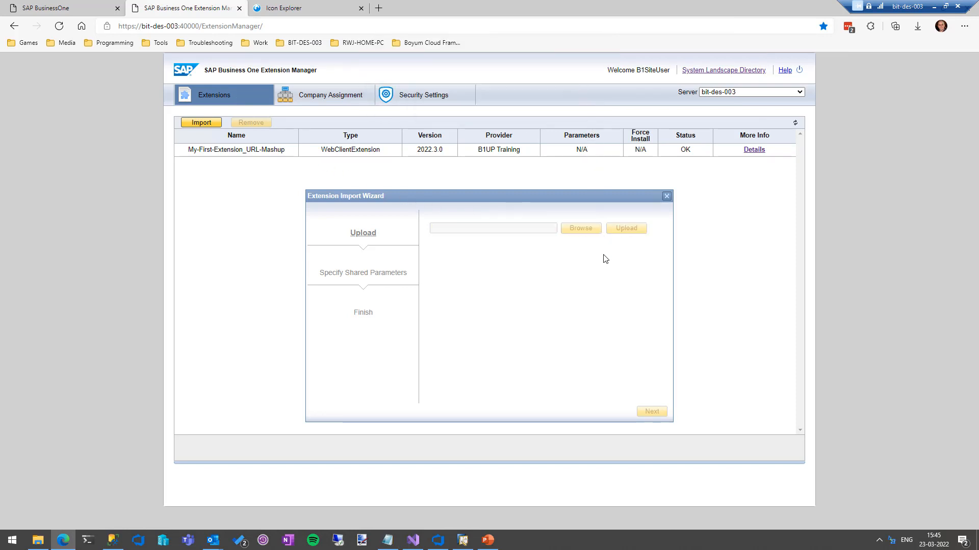
left_click(666, 197)
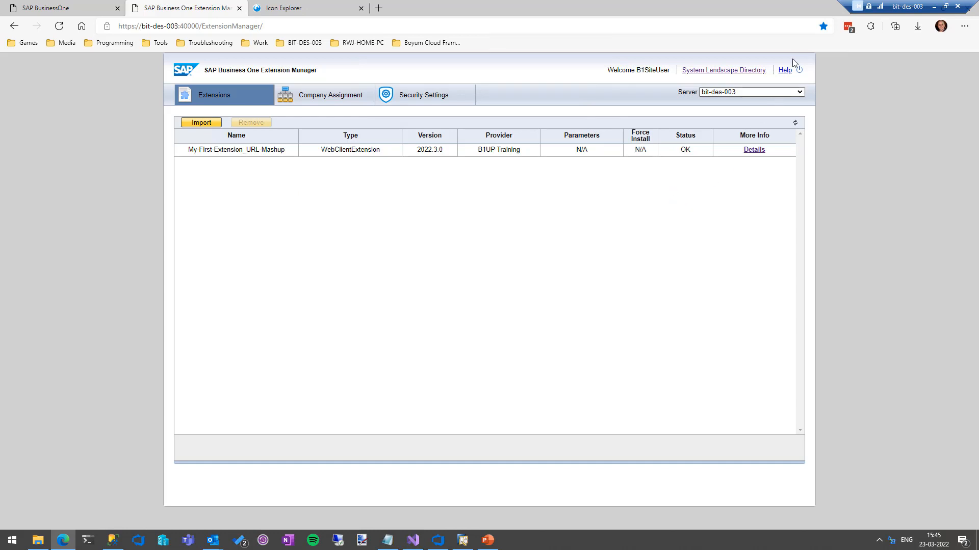
Log off from the Extension Manager and log back on as the site user with the prefilled credentials
left_click(799, 71)
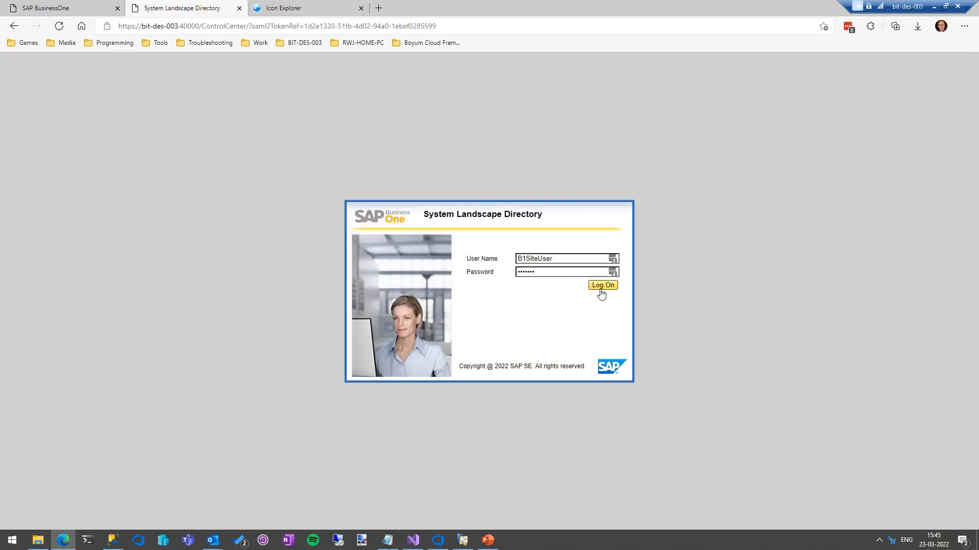
left_click(602, 286)
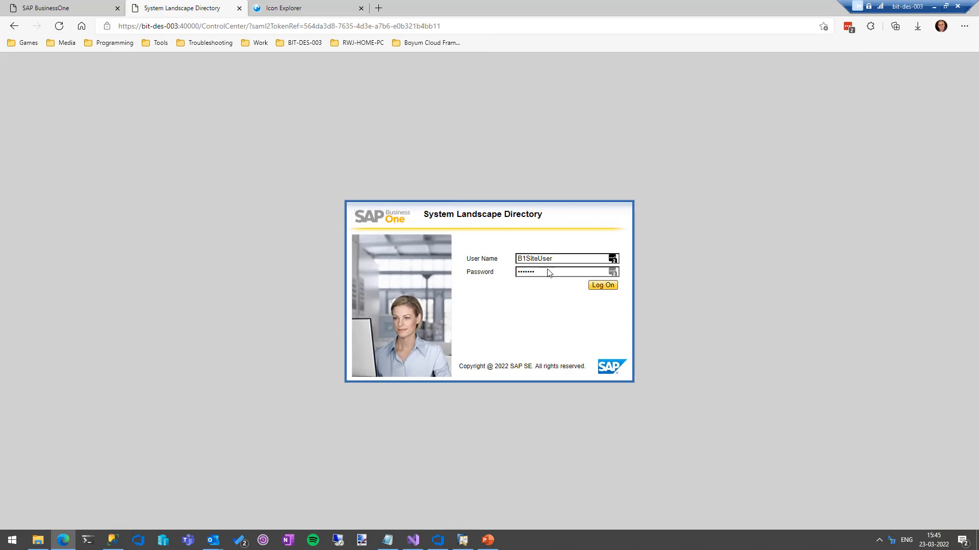
left_click(594, 286)
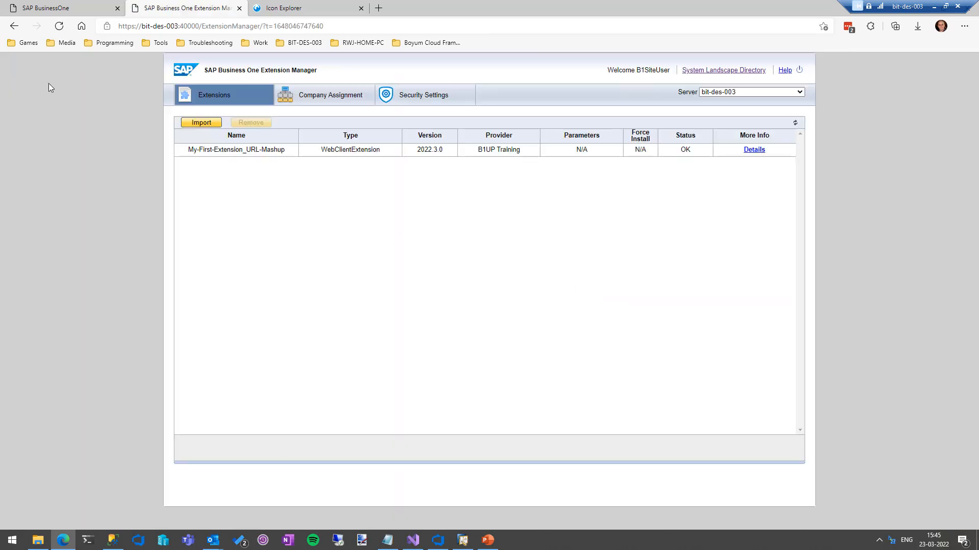
Import the Boyum-Cloud-Apps MTAR file, finishing the import by running the company assignment wizard
left_click(201, 123)
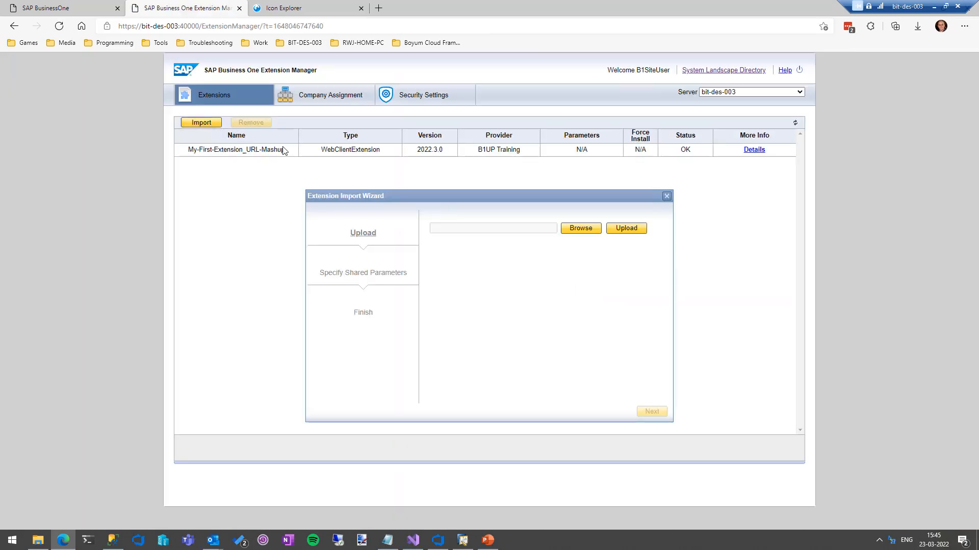
left_click(581, 229)
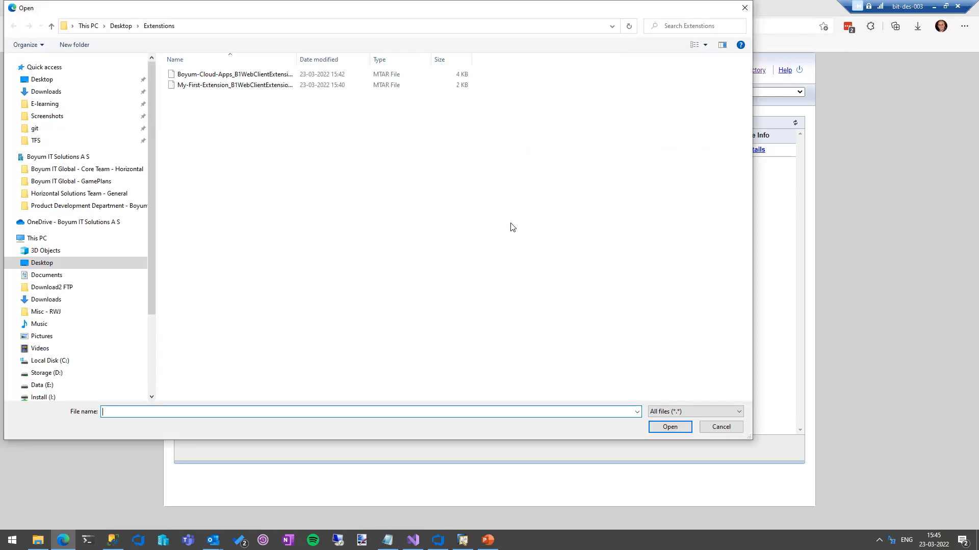
double_click(202, 77)
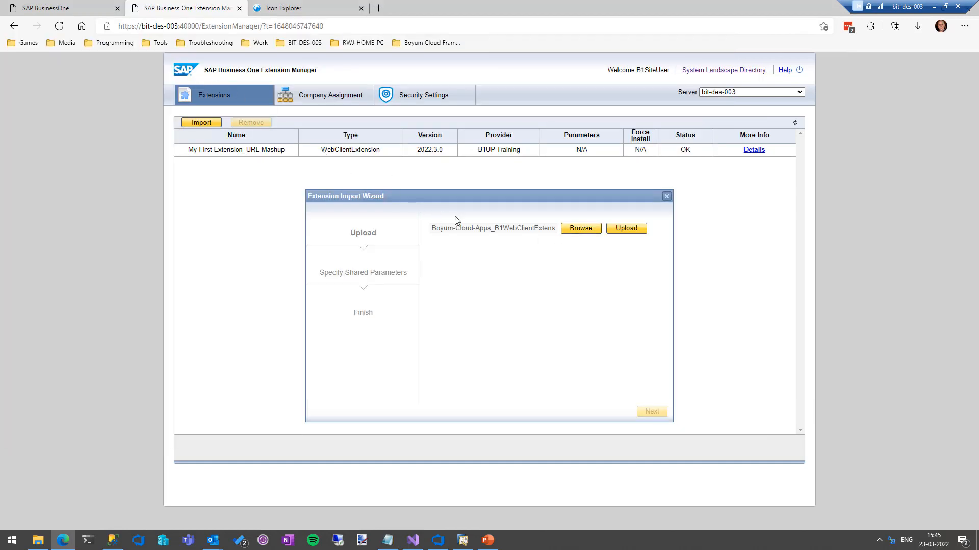
left_click(622, 231)
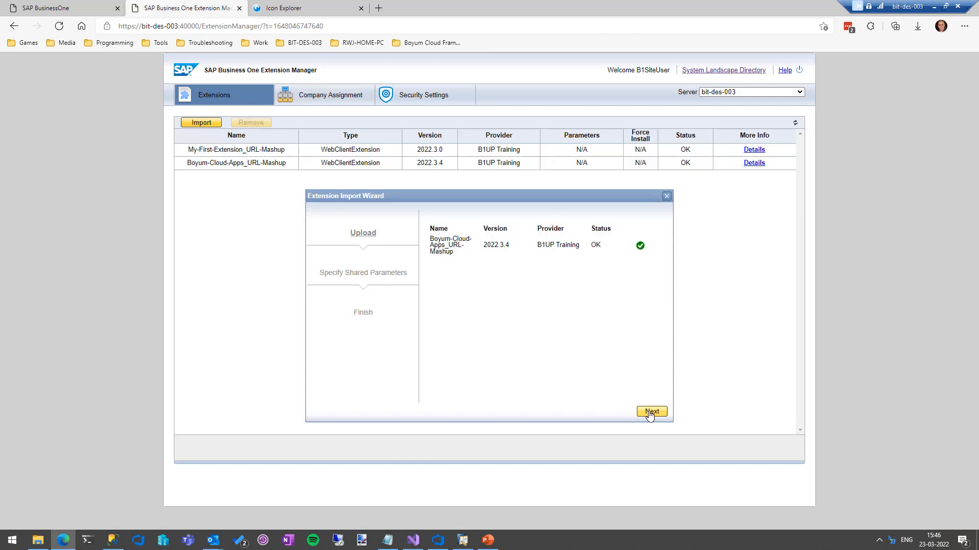
left_click(651, 412)
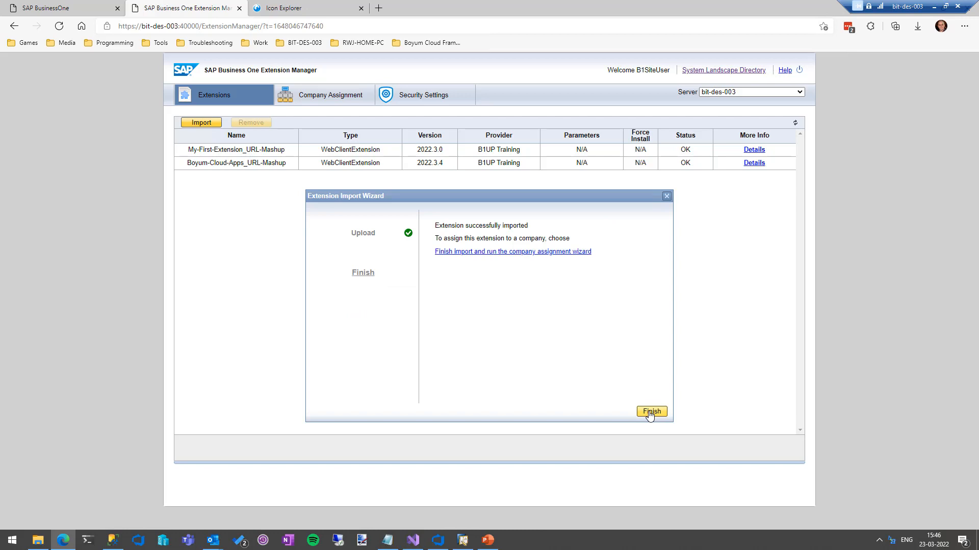
left_click(484, 252)
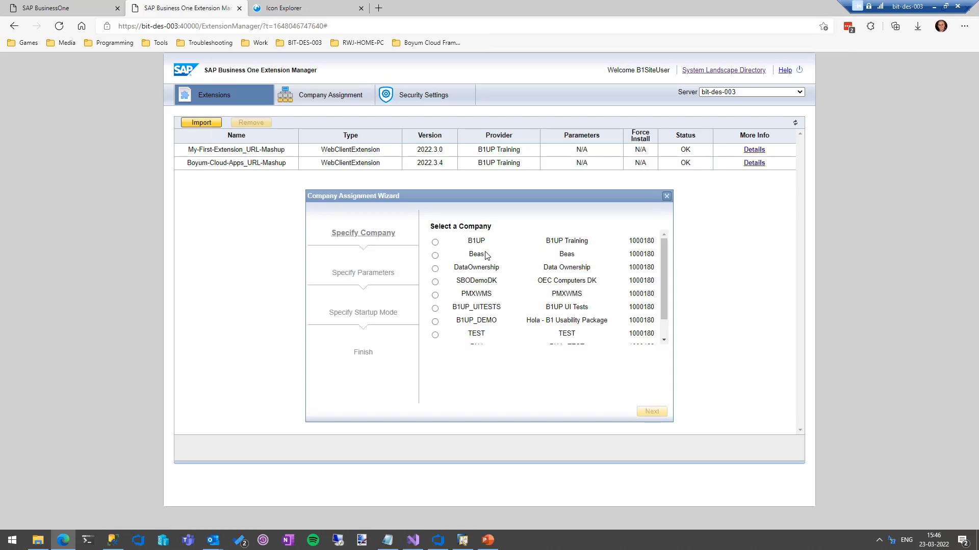
Assign the extension to the B1UP company with default startup mode Manual, and check the company's assigned extensions
left_click(435, 242)
left_click(653, 412)
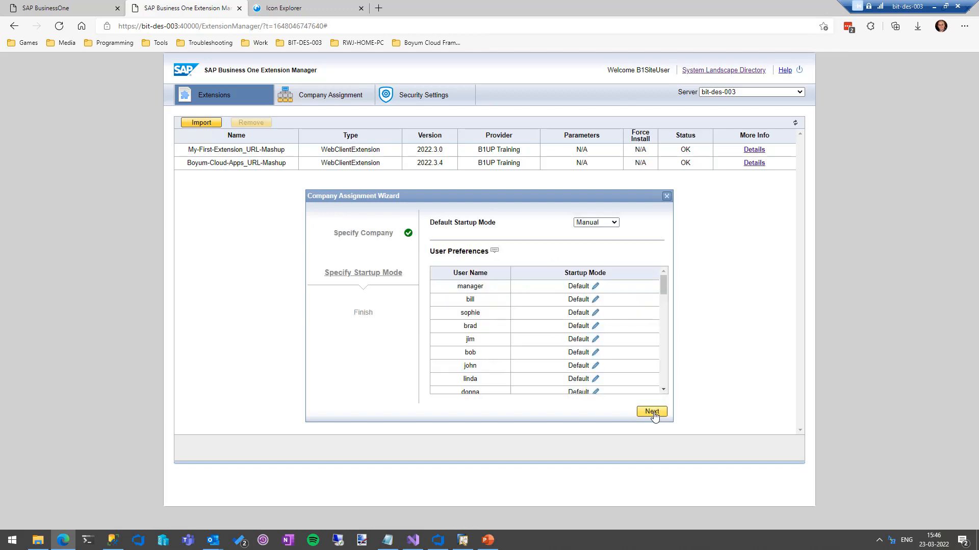
left_click(653, 413)
left_click(652, 412)
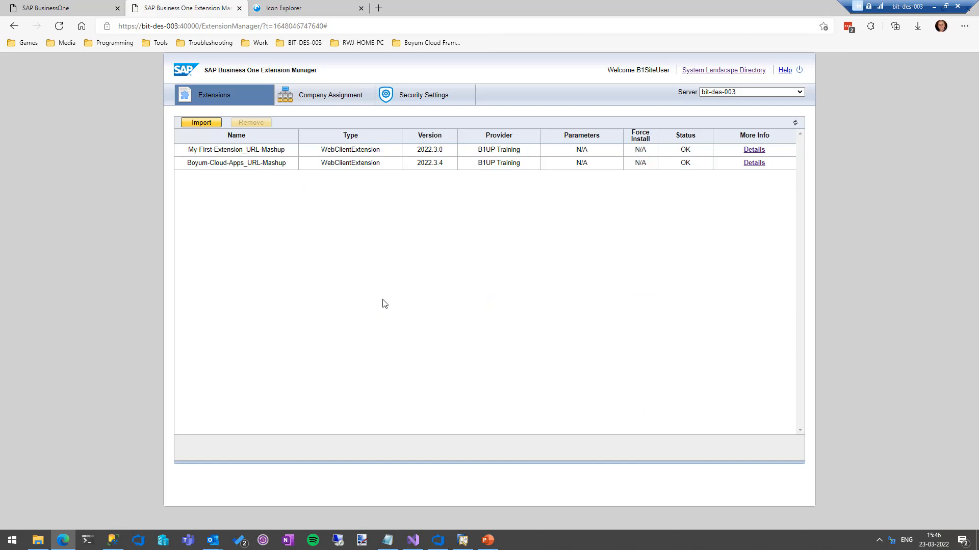
left_click(337, 98)
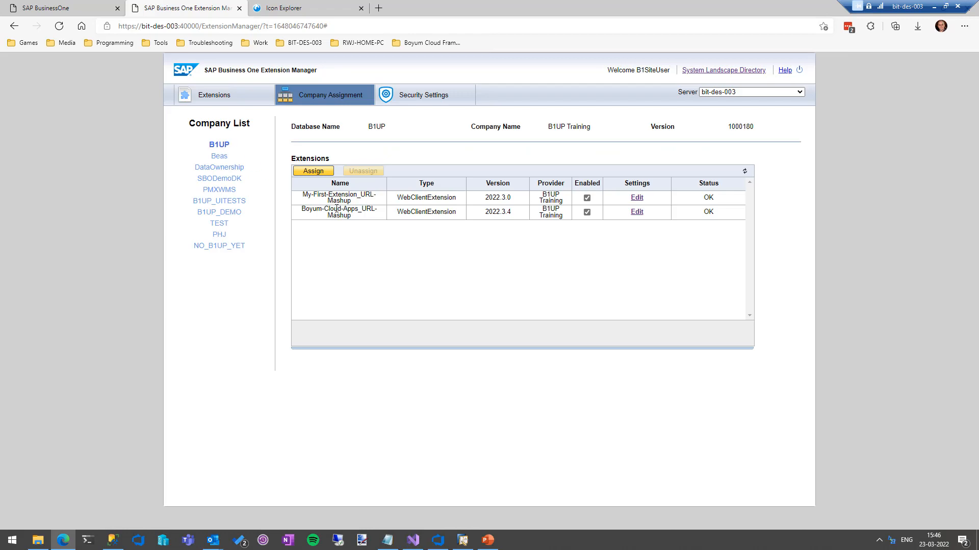
left_click(214, 91)
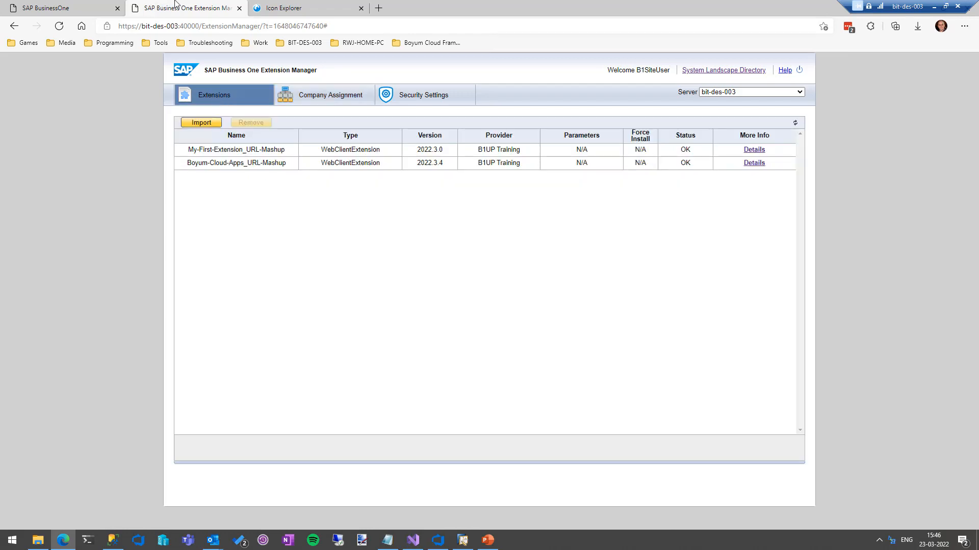
Log in to the SAP Business One web client for the B1UP Training company with the prefilled credentials
left_click(90, 5)
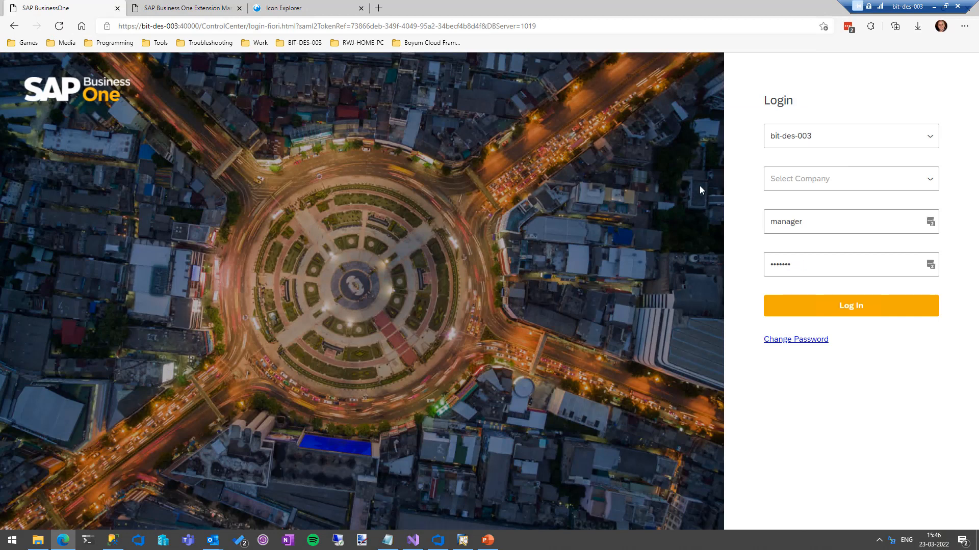
left_click(791, 179)
left_click(793, 227)
left_click(794, 303)
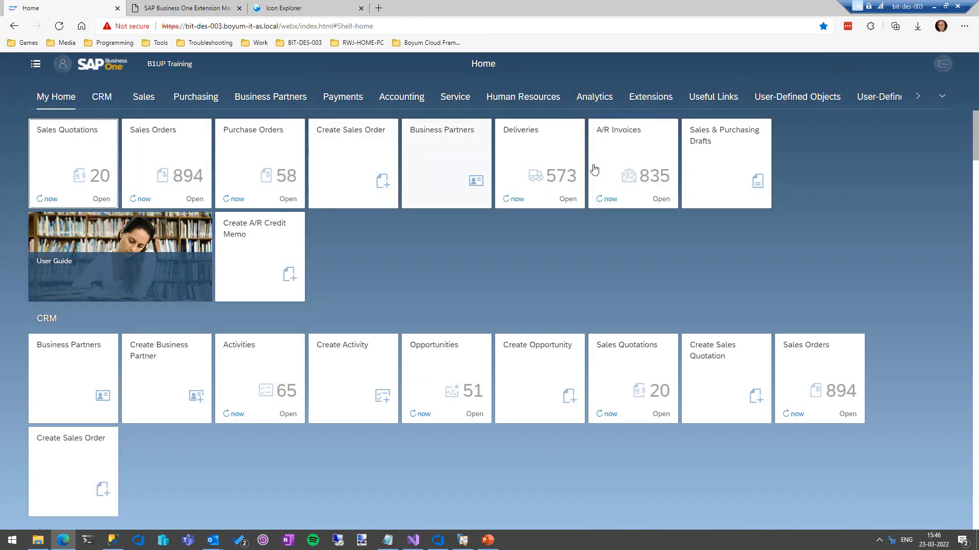
Test the Inspect / Manager tile in the web client's Extensions section and close the page it opens
left_click(667, 103)
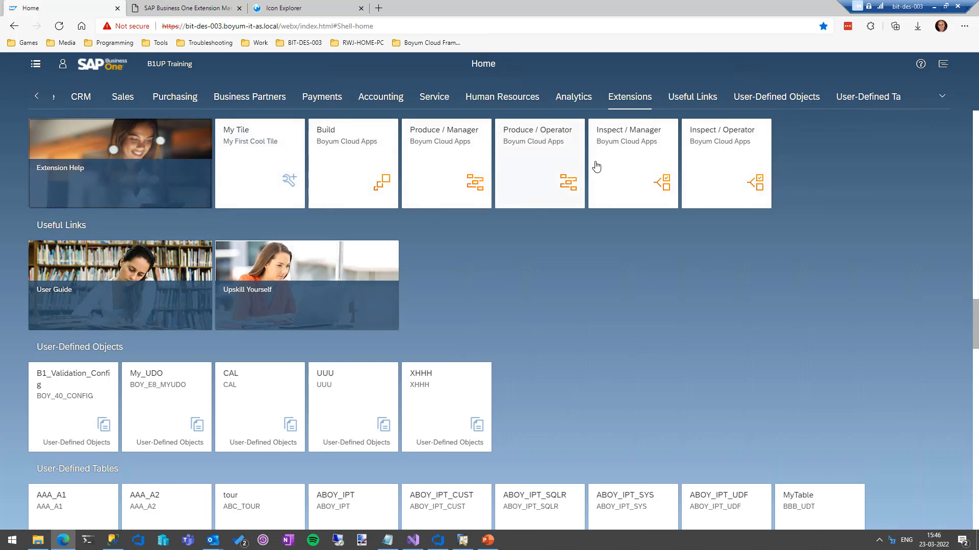
left_click(626, 163)
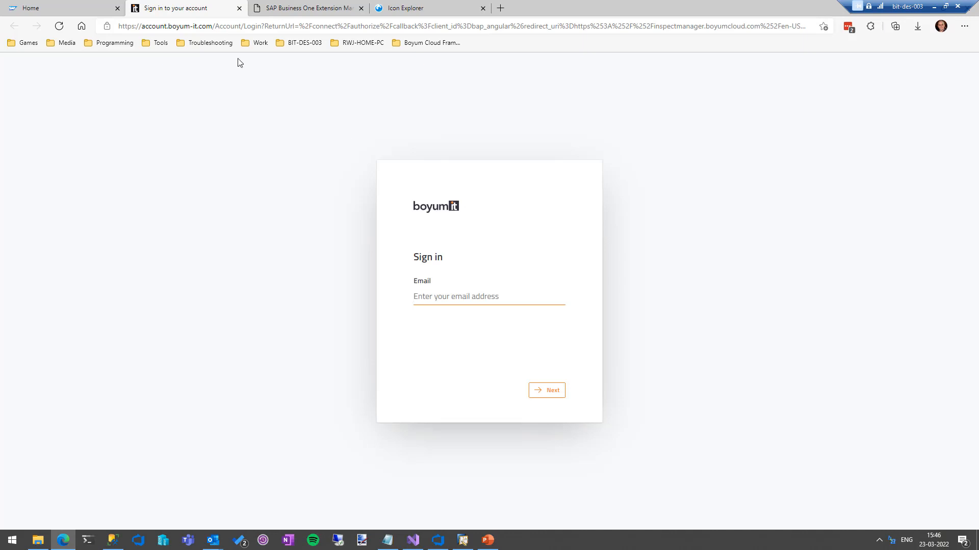
left_click(238, 8)
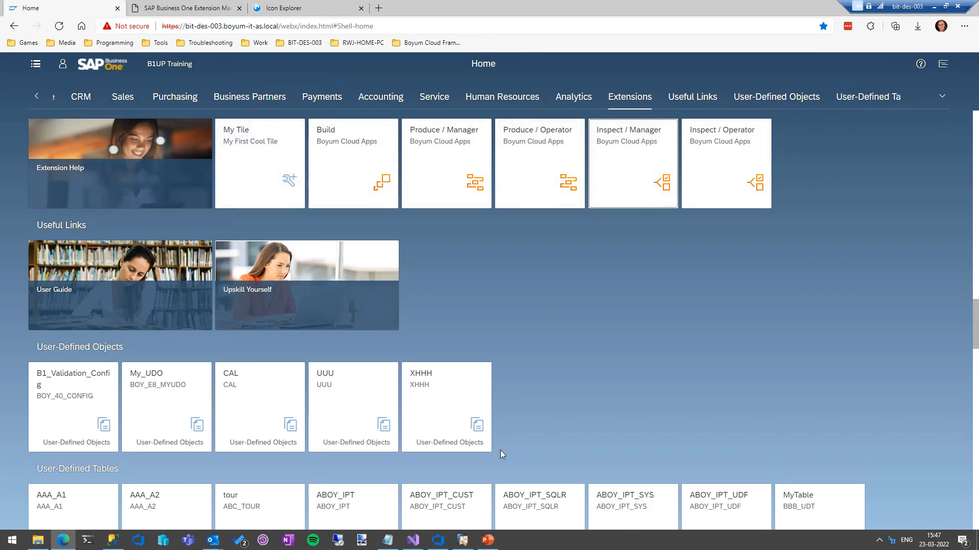
Switch to the SAP Business One desktop client, set My Tile's link type in My First Extension to Existing Window, and save
left_click(463, 540)
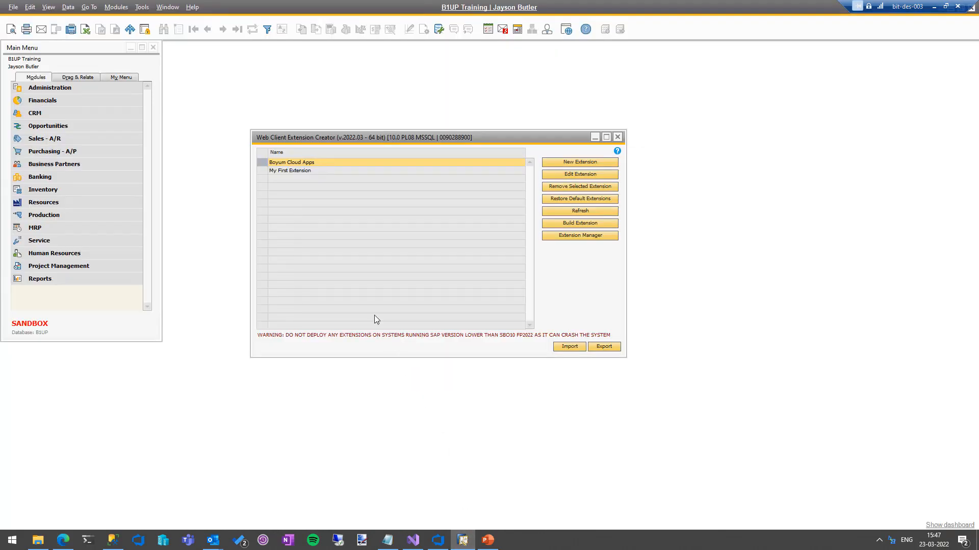
left_click(280, 171)
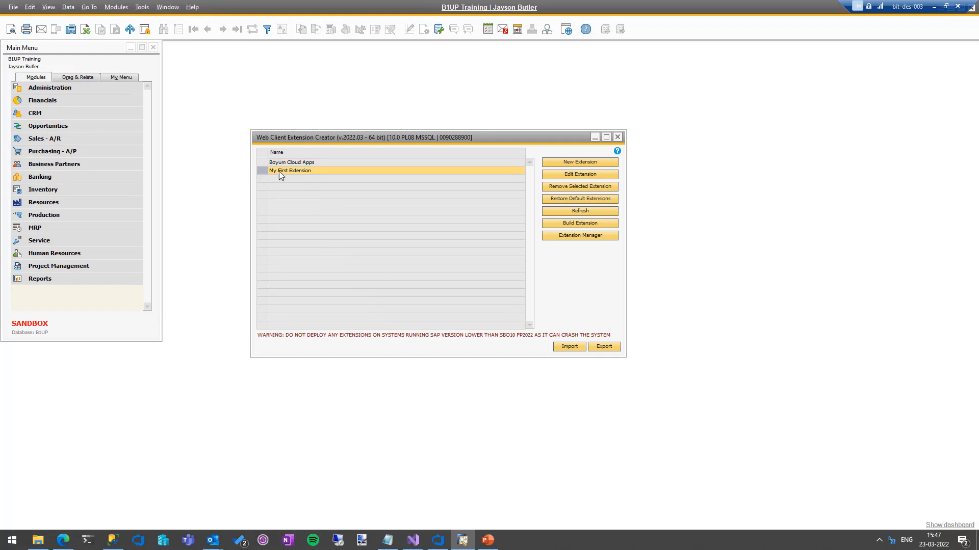
left_click(555, 174)
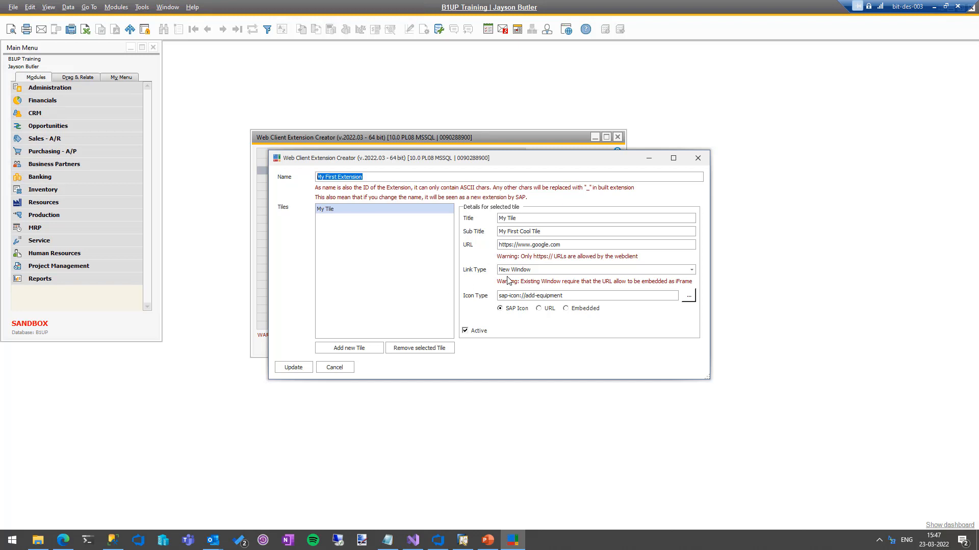
left_click(552, 233)
left_click(691, 270)
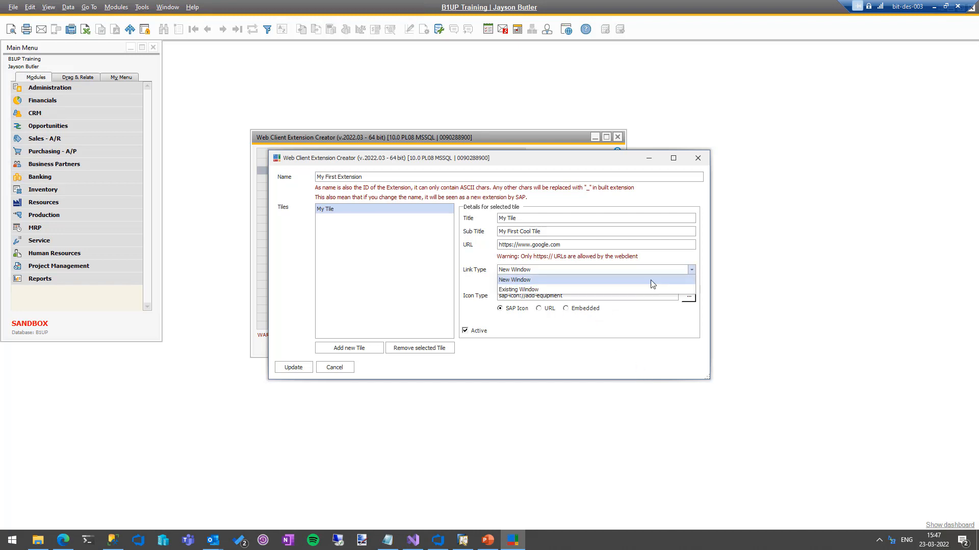
left_click(559, 290)
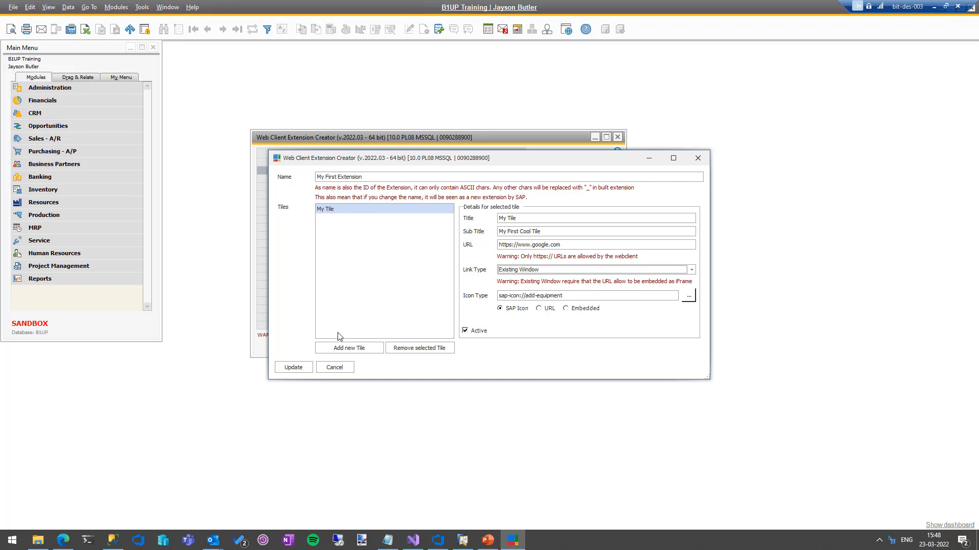
left_click(293, 367)
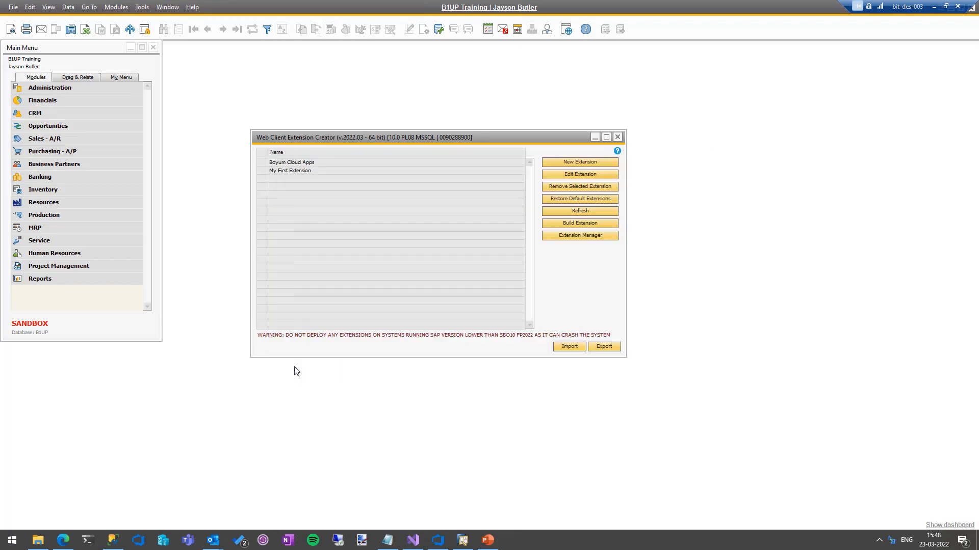
Set the link type of the Build tile in the Boyum Cloud Apps extension to Existing Window and save
left_click(261, 163)
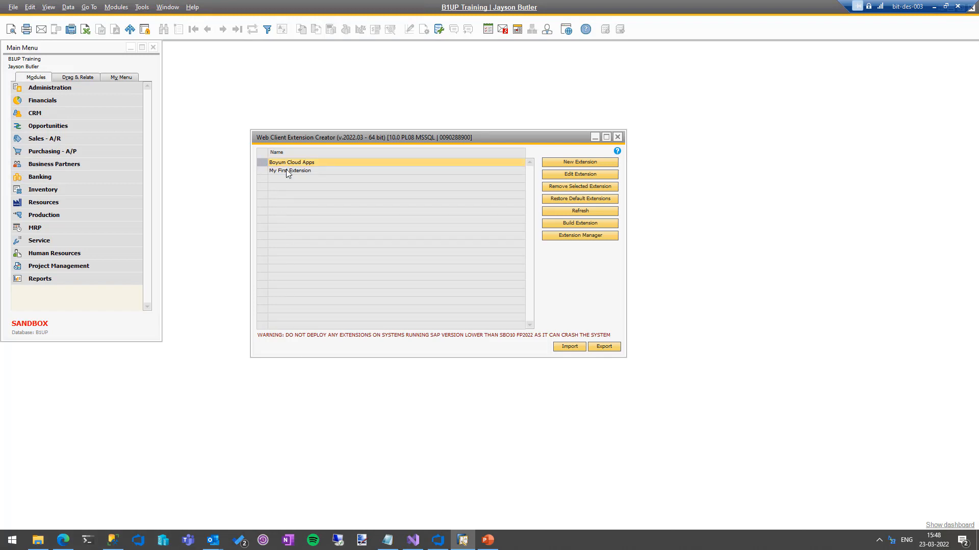
left_click(551, 176)
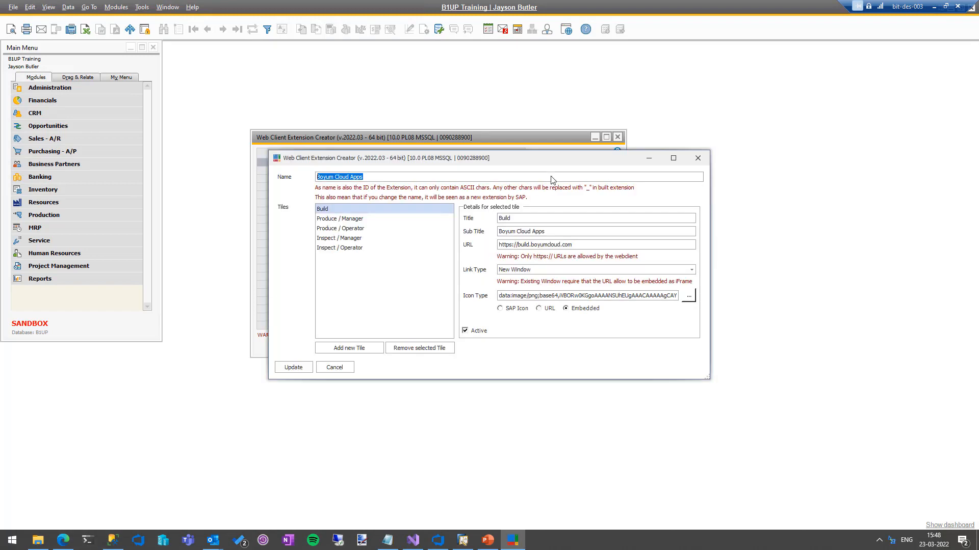
left_click(527, 271)
left_click(521, 287)
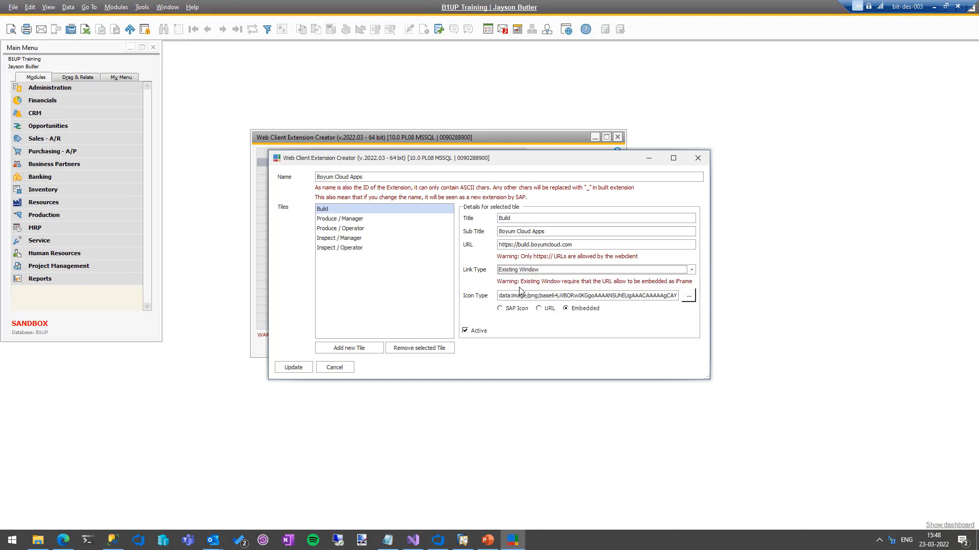
left_click(293, 368)
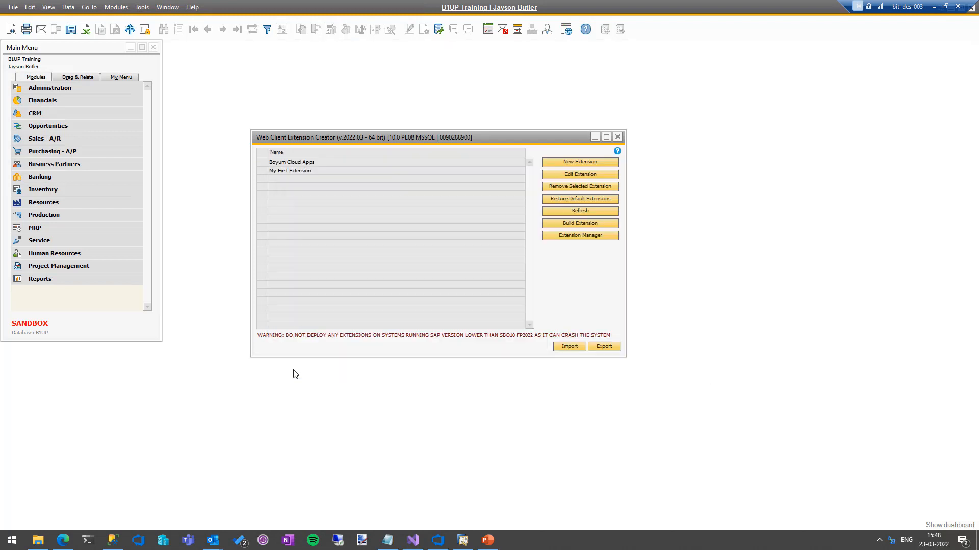
Build the Boyum Cloud Apps extension into the Extenstions folder on the desktop, confirming the SAP version warning
left_click(265, 164)
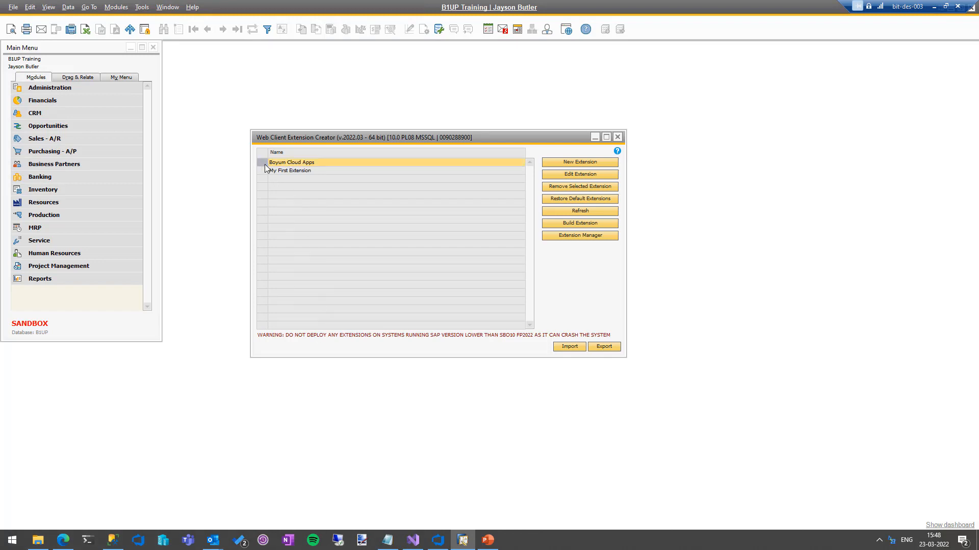
left_click(569, 223)
left_click(386, 292)
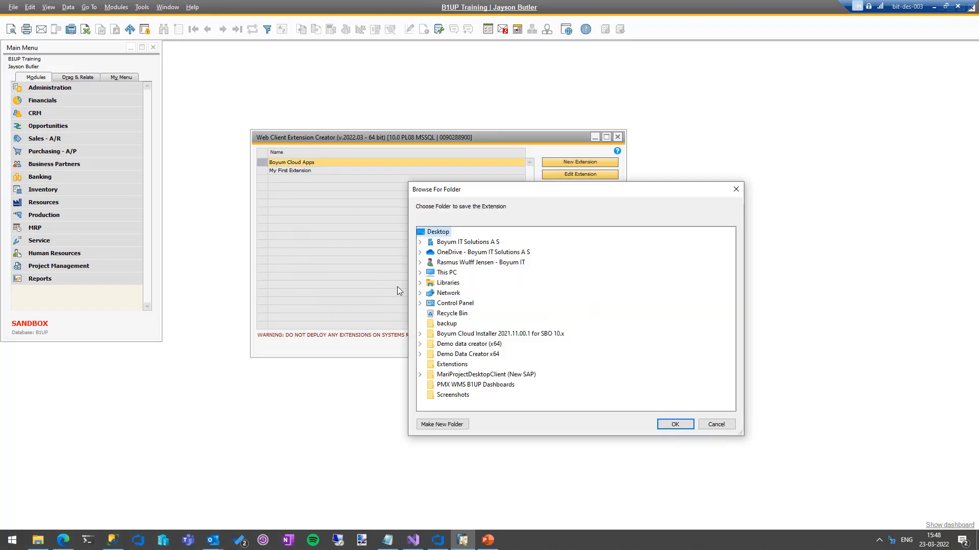
left_click(454, 364)
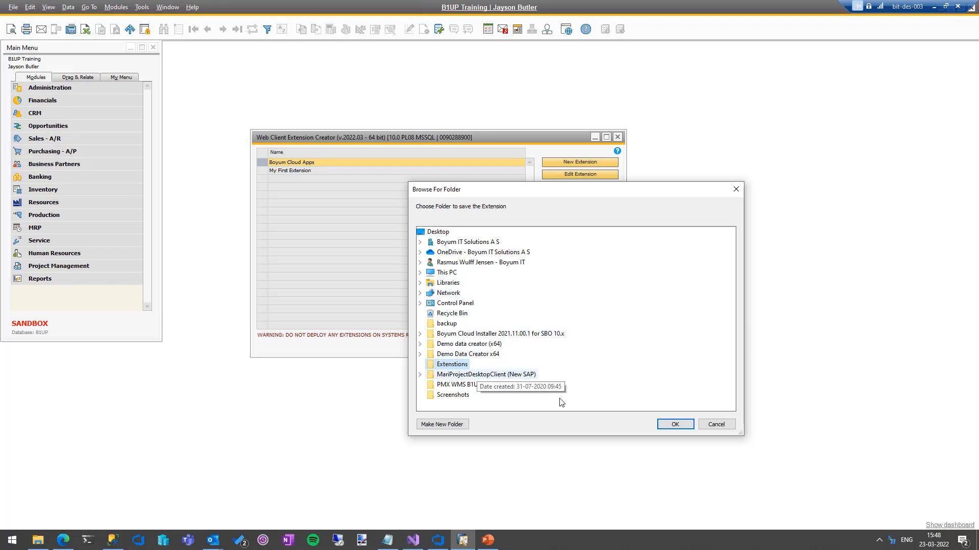
left_click(675, 424)
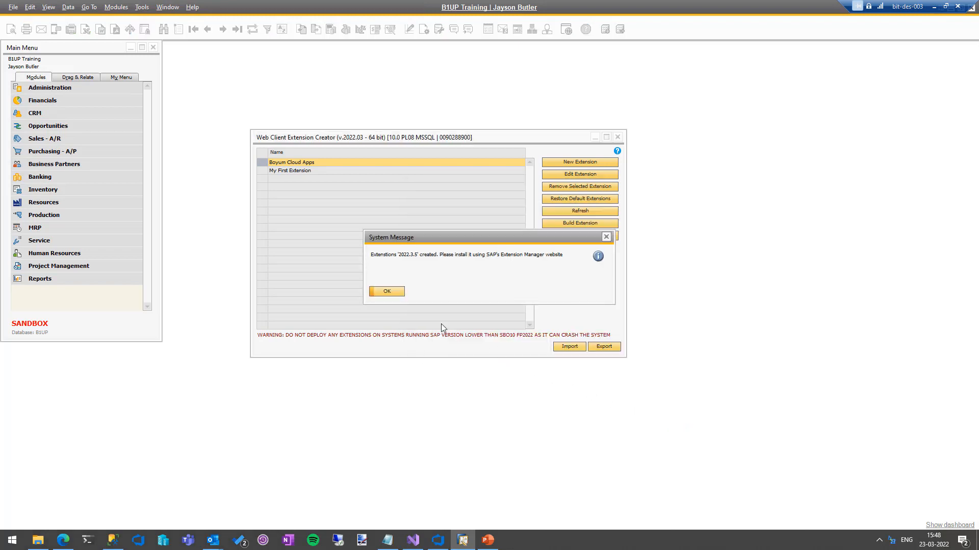
left_click(398, 291)
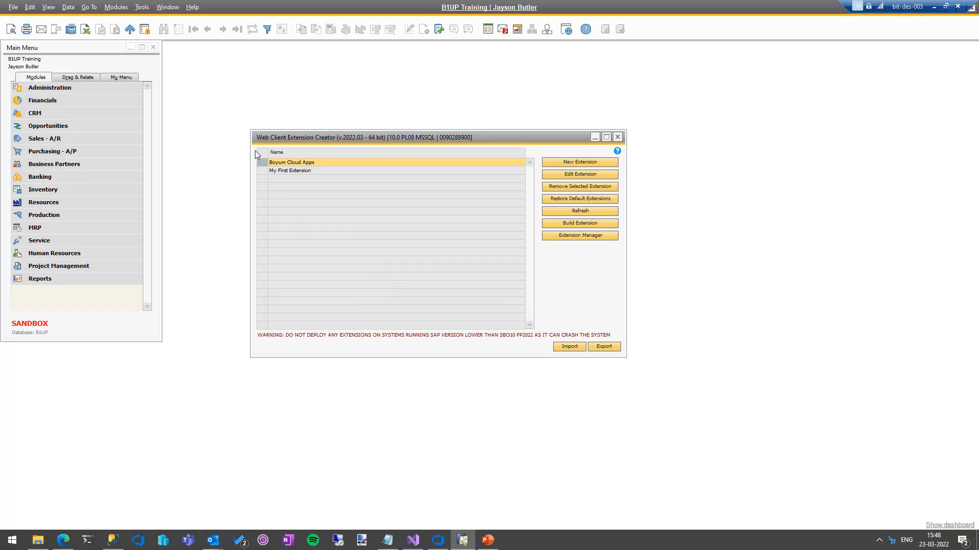
Build My First Extension into the desktop's Extenstions folder, confirming the SAP version warning
left_click(259, 170)
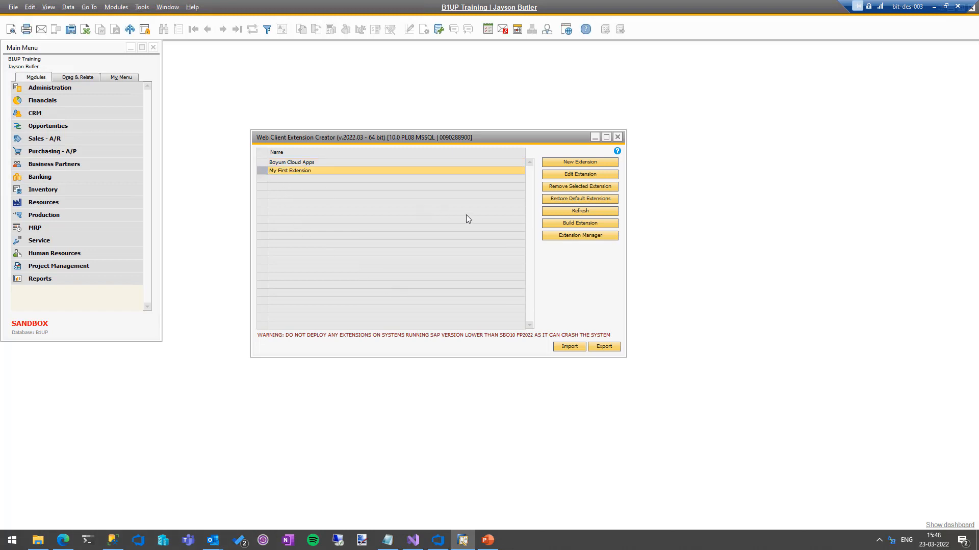
left_click(582, 225)
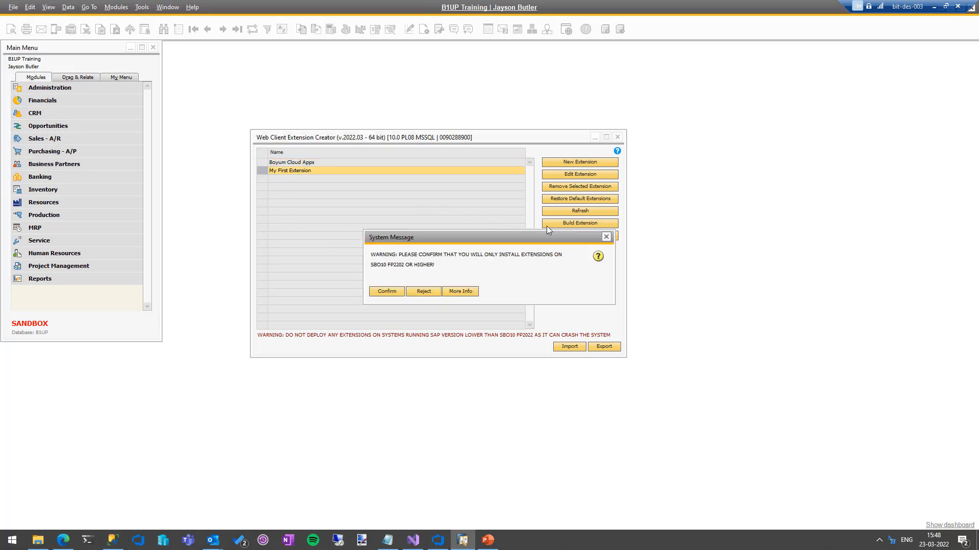
left_click(384, 291)
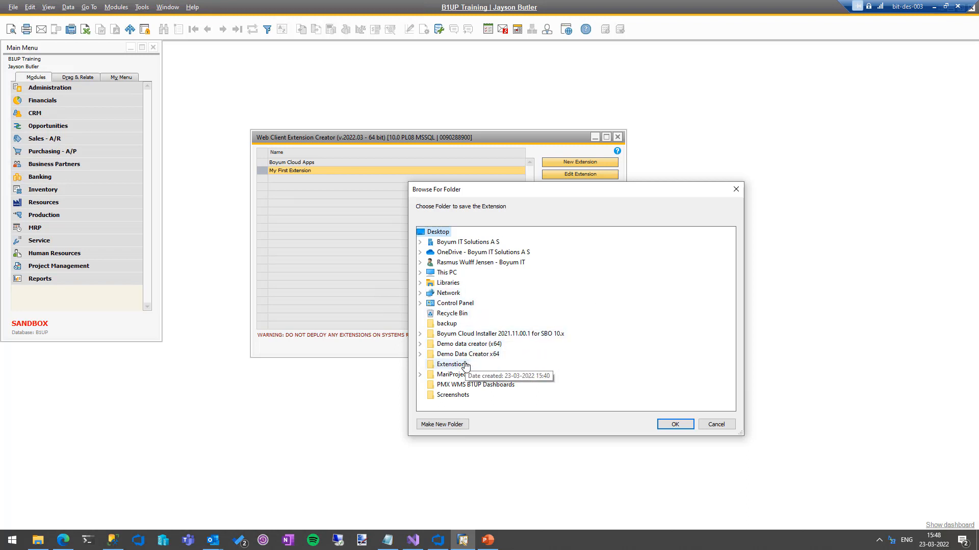
left_click(465, 365)
left_click(672, 426)
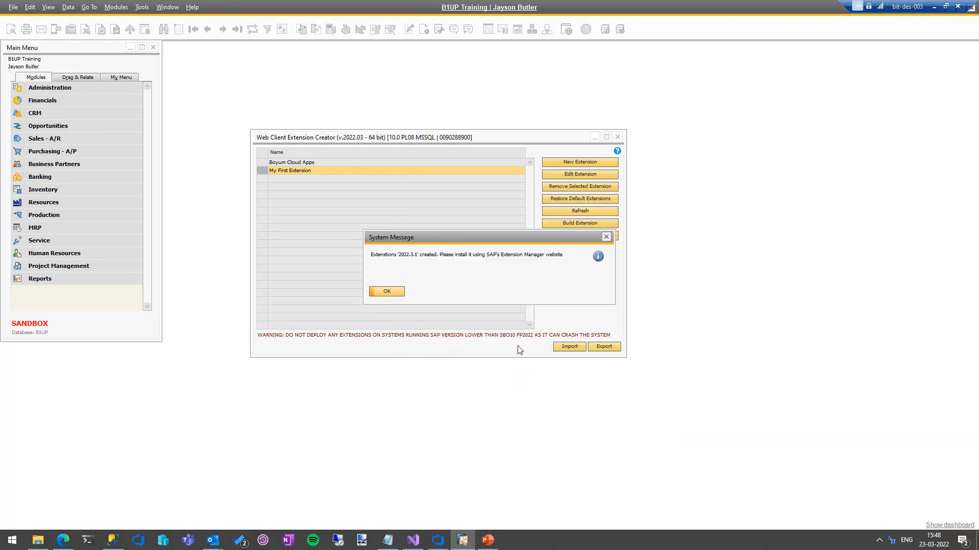
left_click(385, 294)
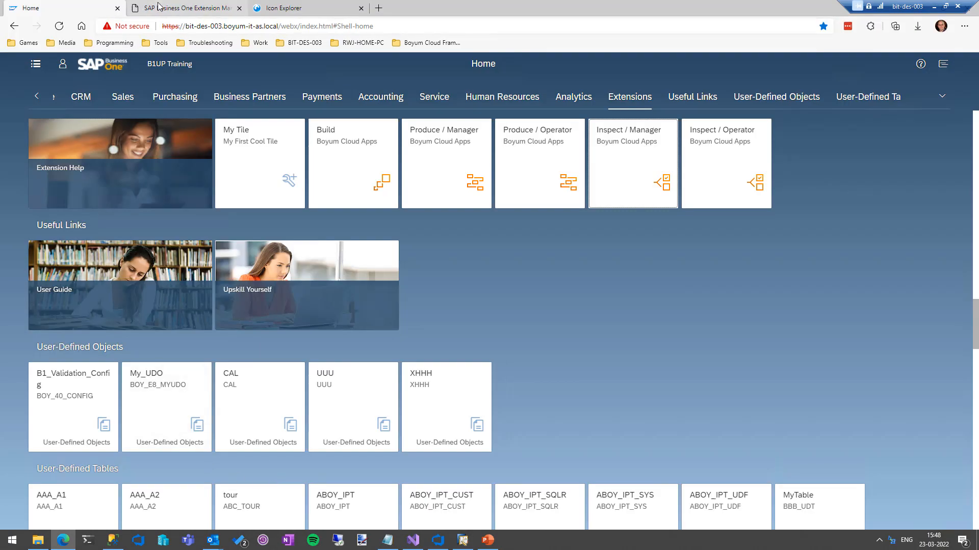
Switch to the SAP Business One Extension Manager in the browser and import Boyum-Cloud-Apps_B1WebClientExtension_2022.3.5.mtar as an upgrade of the existing extension
left_click(181, 8)
left_click(201, 124)
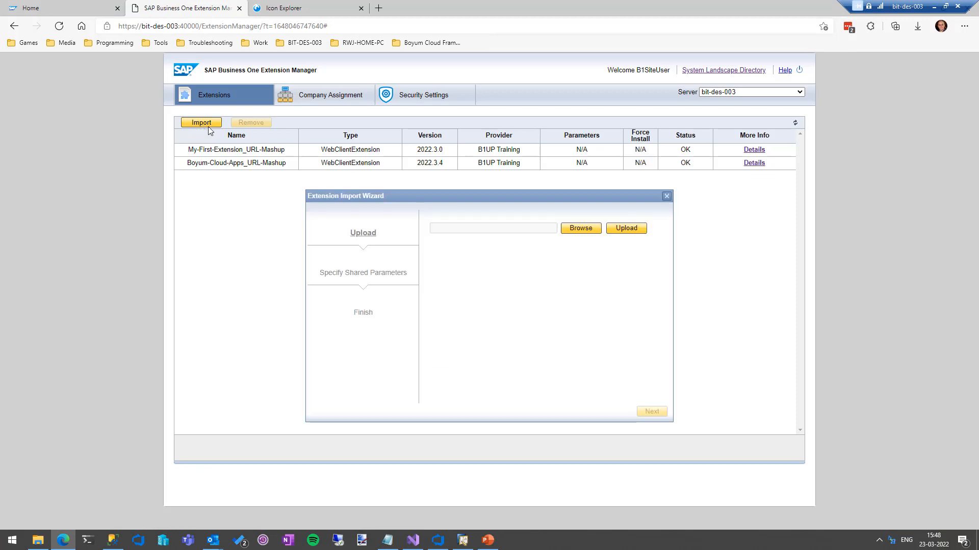
left_click(582, 231)
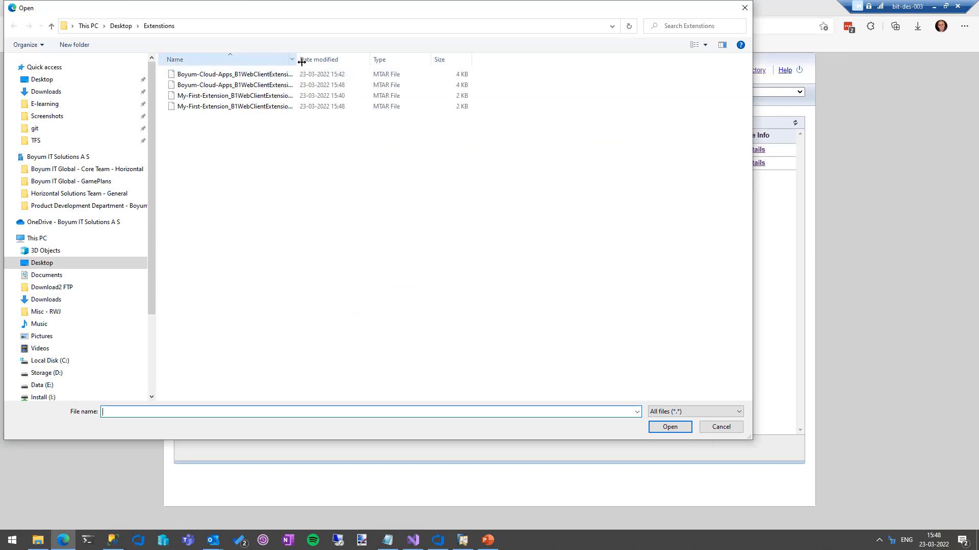
left_click_drag(296, 59, 365, 59)
left_click(334, 87)
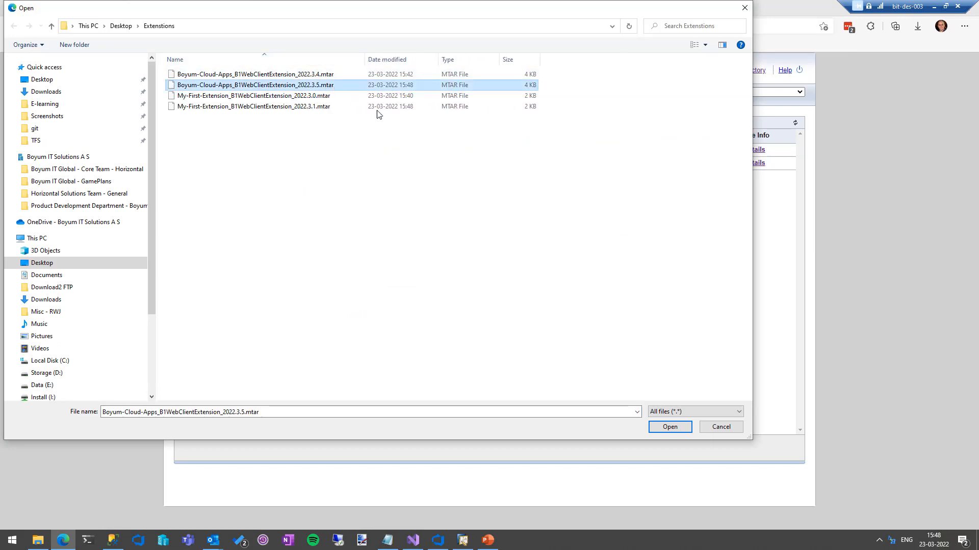
left_click(669, 426)
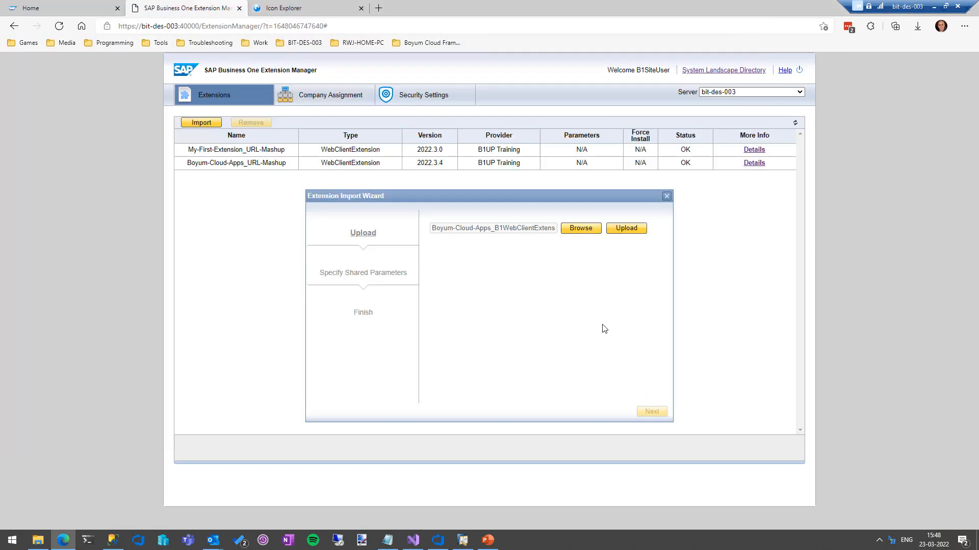
left_click(614, 234)
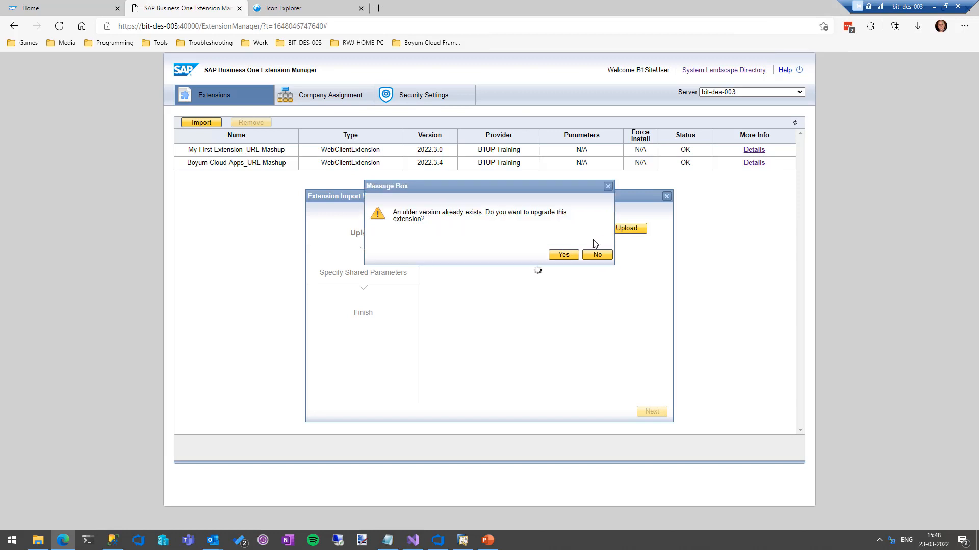
left_click(561, 257)
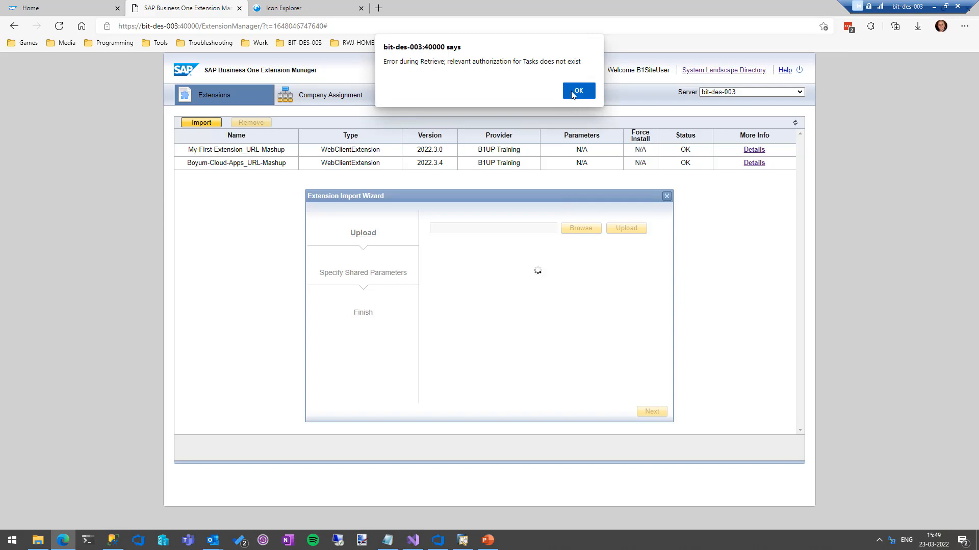
left_click(588, 93)
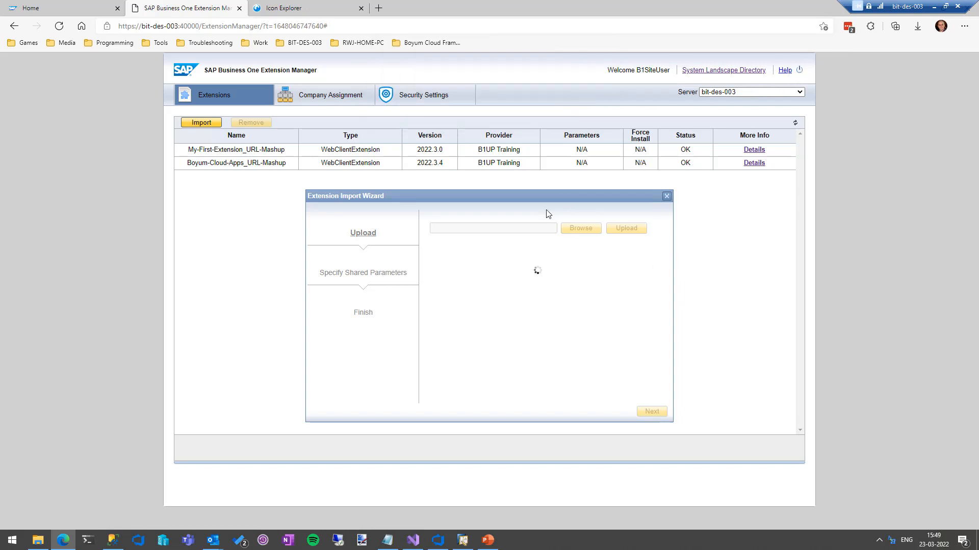
Close the stalled Extension Manager page, reopen it from the BIT-DES-003 bookmarks, and log on again with the prefilled credentials
left_click(238, 9)
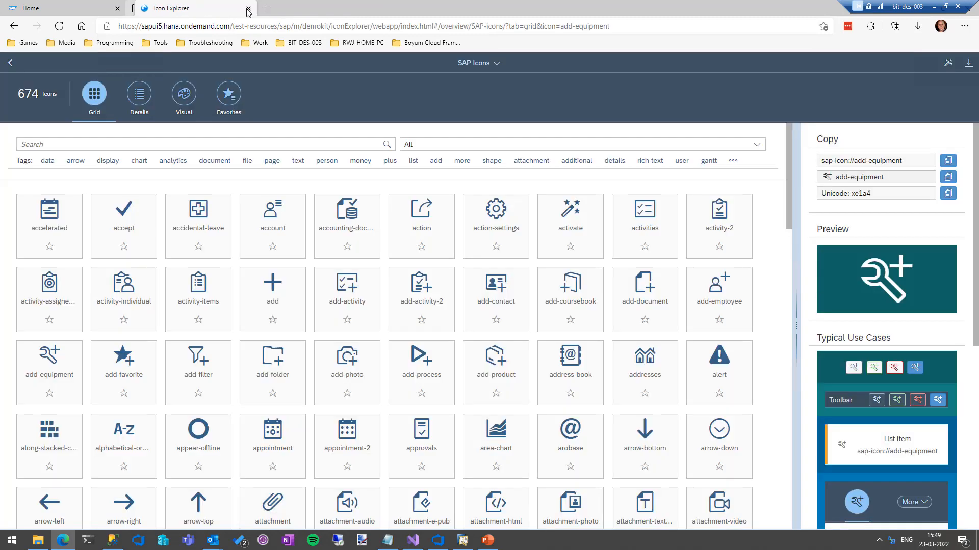
left_click(302, 42)
left_click(313, 77)
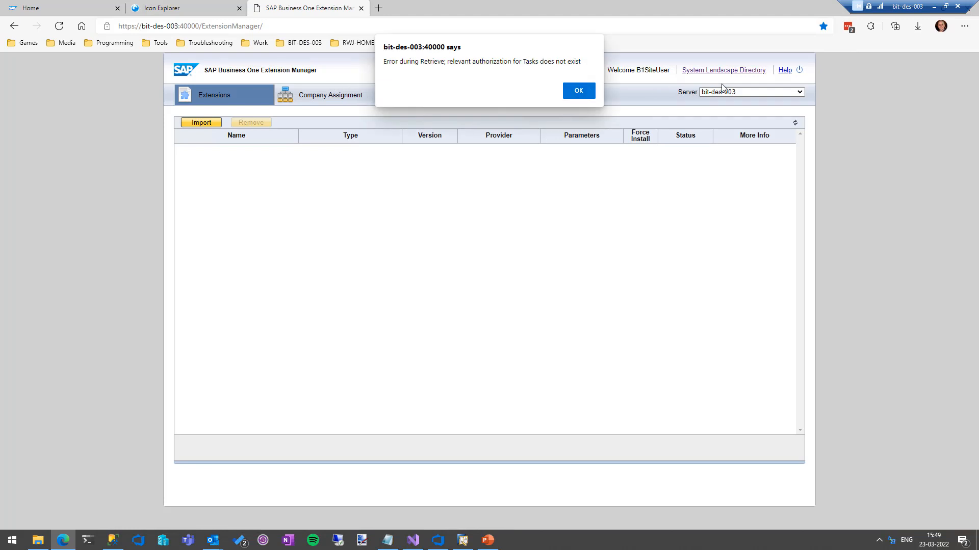
left_click(585, 86)
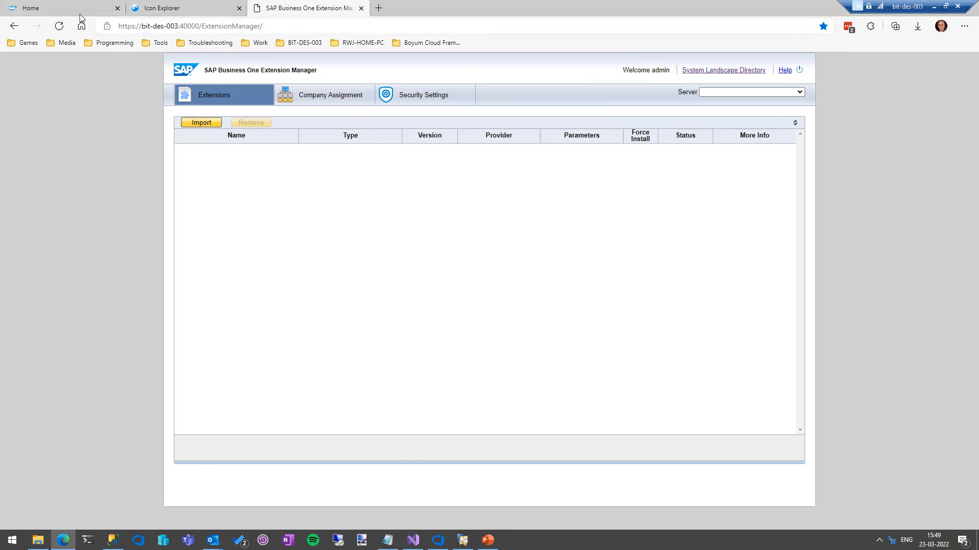
left_click(59, 26)
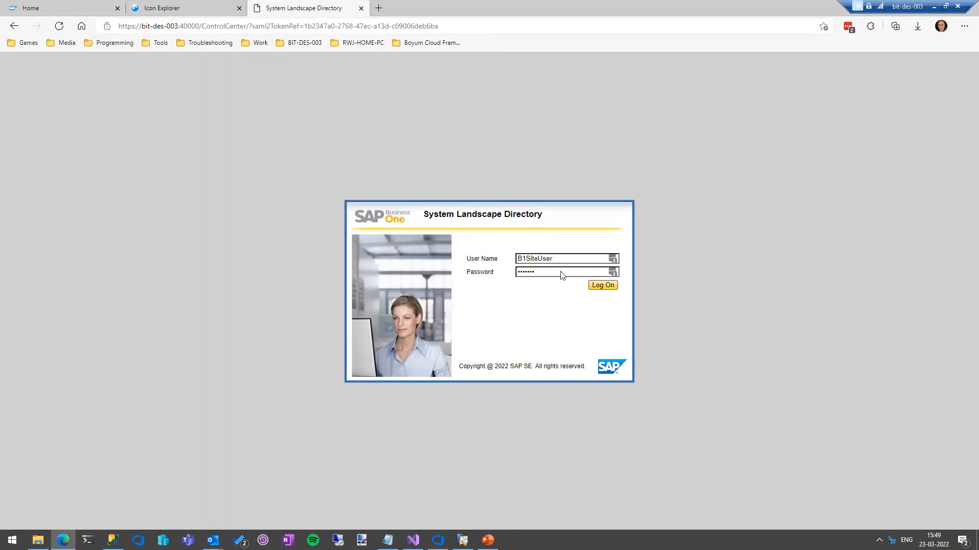
left_click(616, 284)
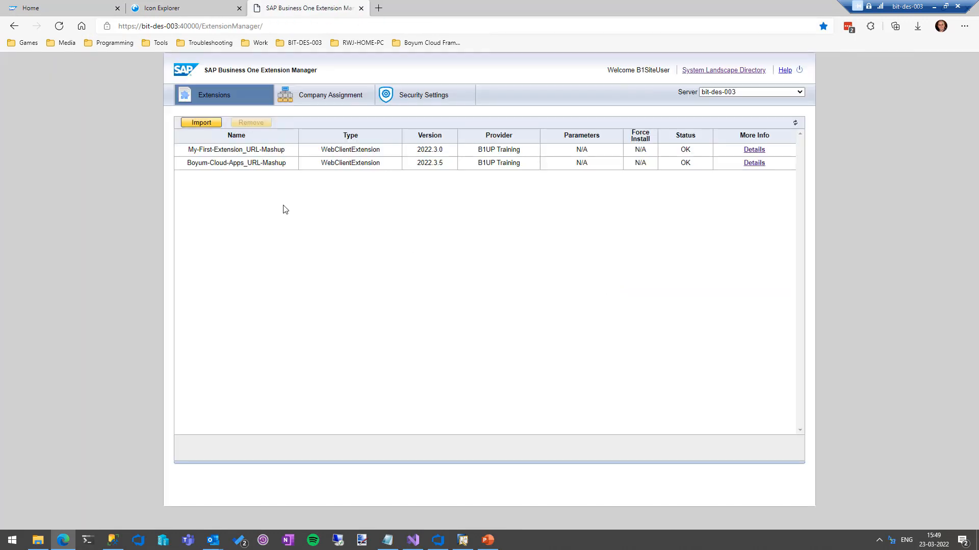
left_click(202, 124)
left_click(580, 227)
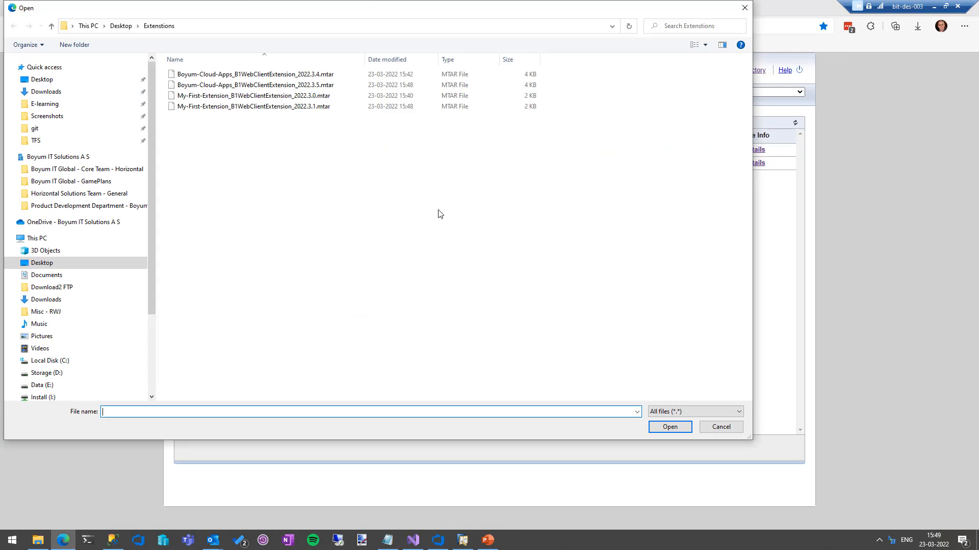
double_click(326, 86)
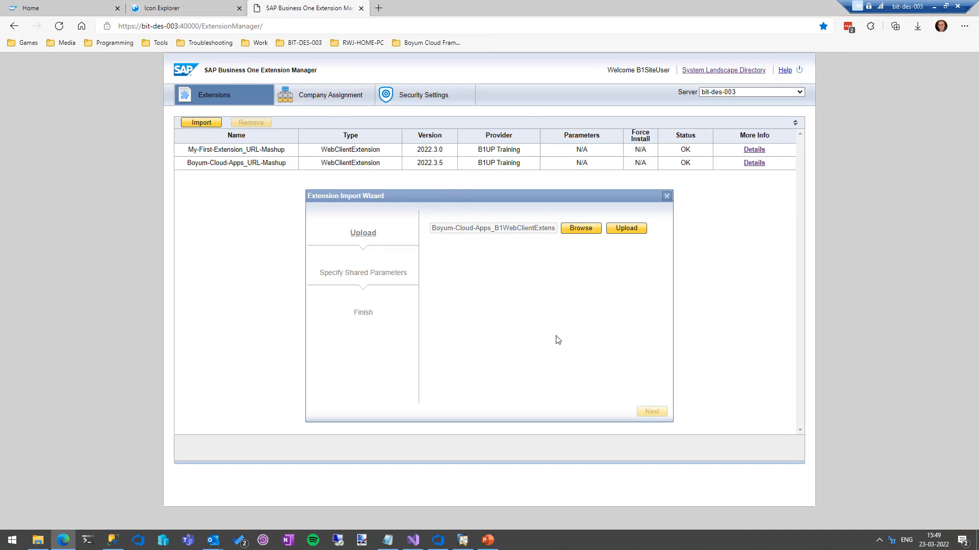
left_click(666, 197)
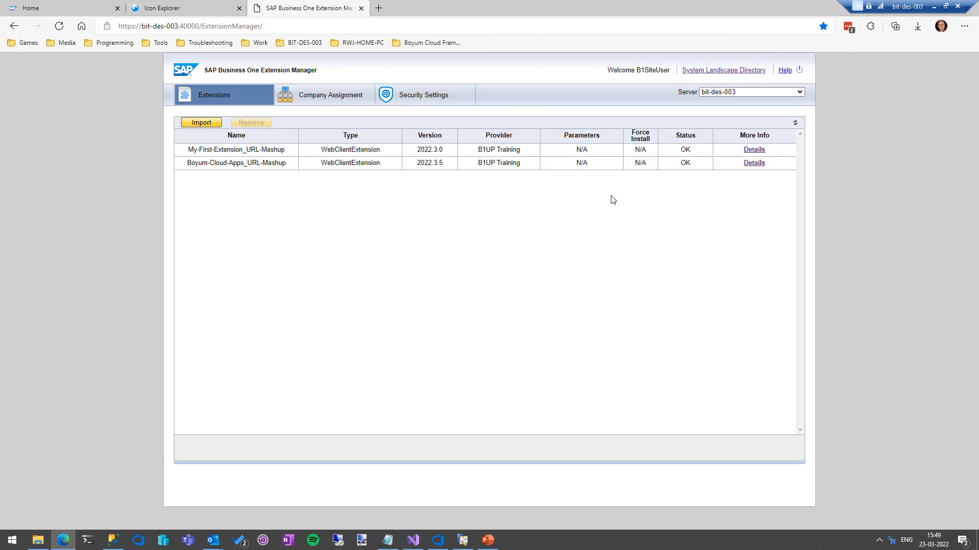
Import My-First-Extension_B1WebClientExtension_2022.3.1.mtar as an upgrade of the existing extension and finish the import wizard
left_click(202, 122)
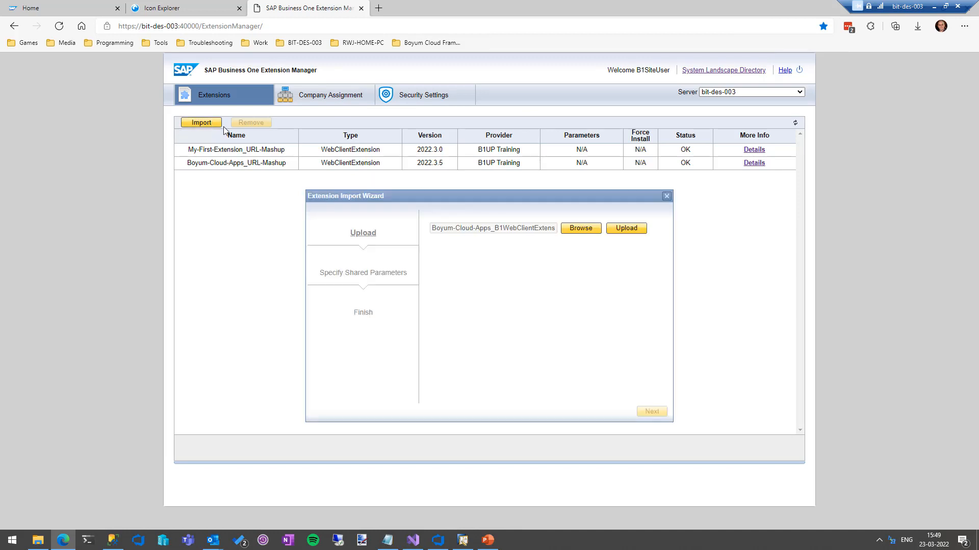
left_click(576, 229)
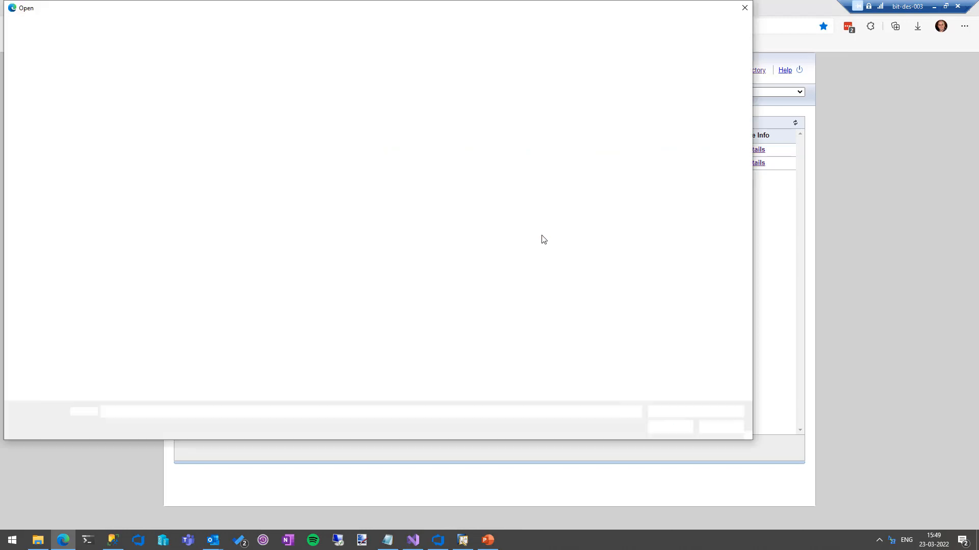
double_click(241, 106)
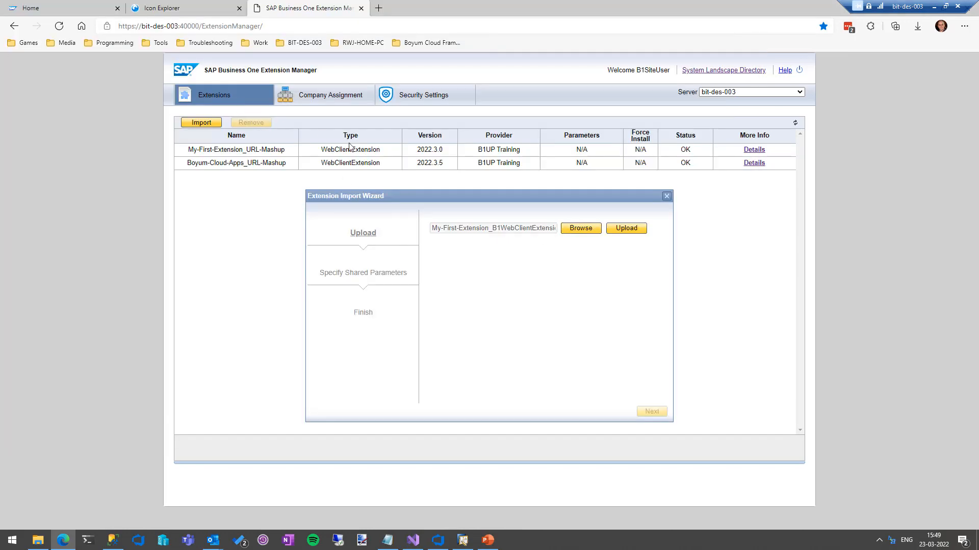
left_click(629, 230)
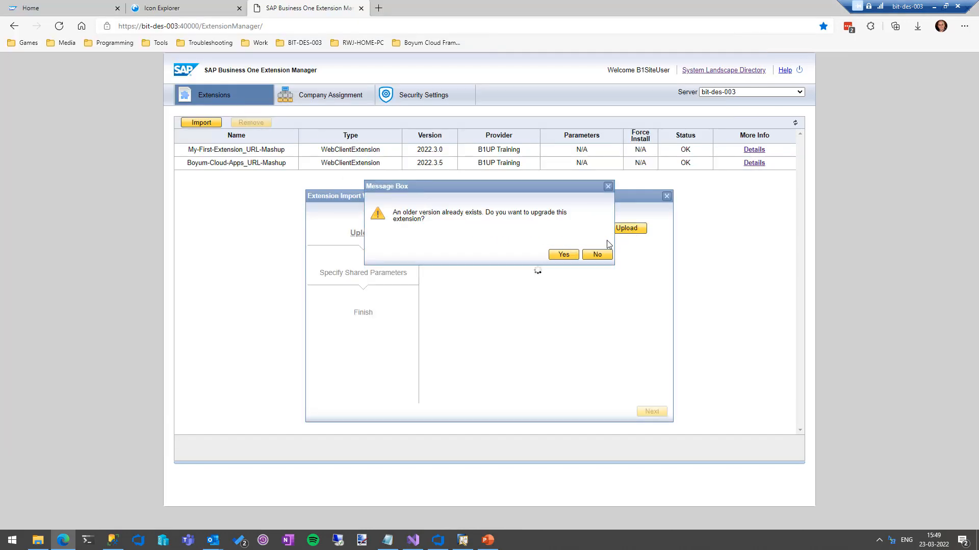
left_click(564, 254)
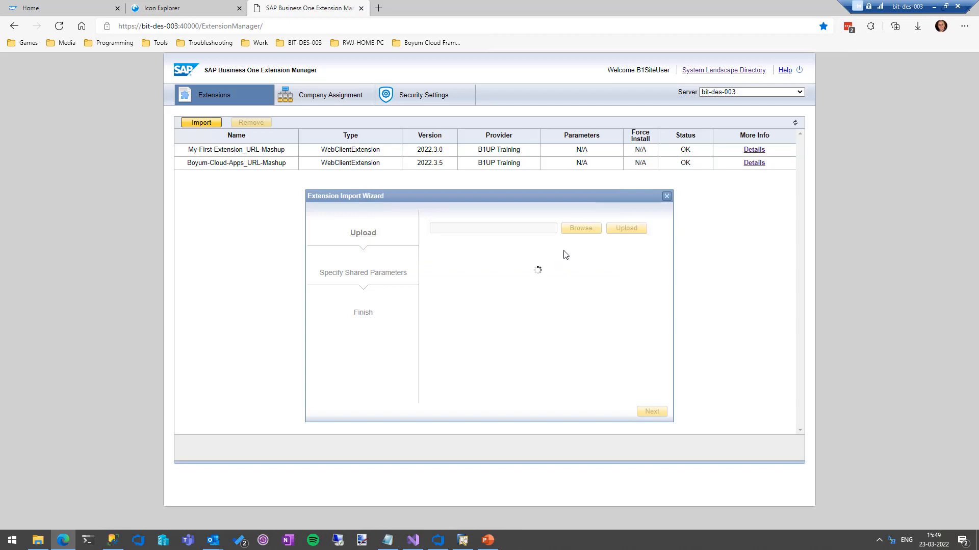
left_click(650, 414)
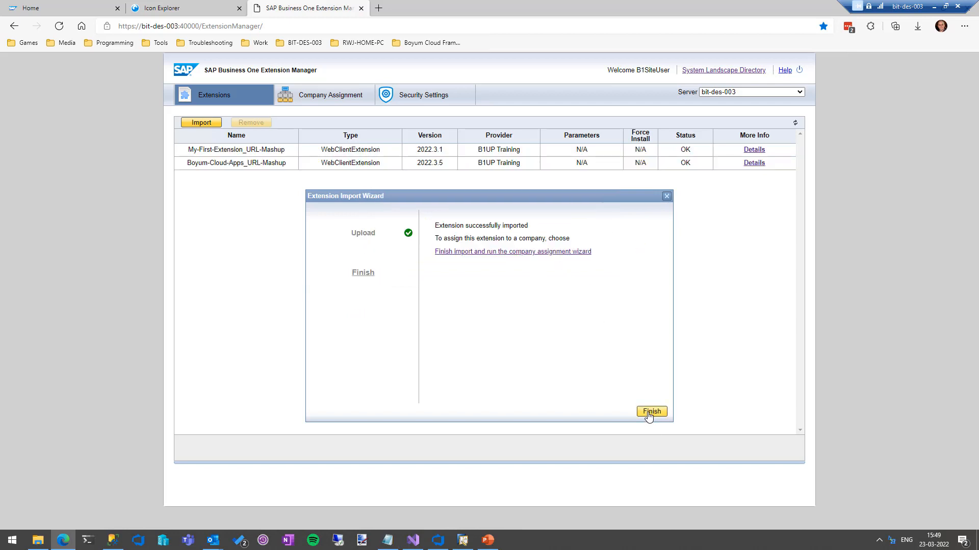
left_click(649, 414)
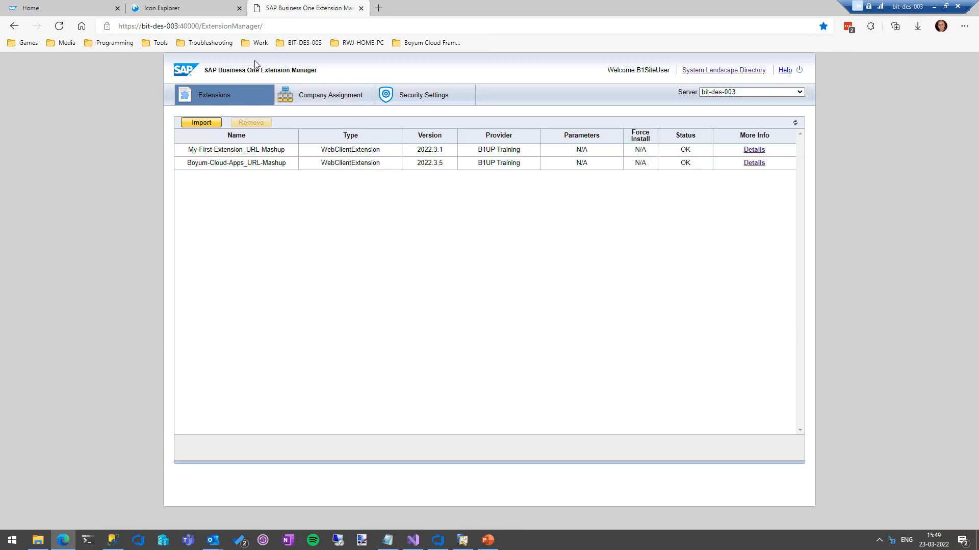
Switch to the SAP Business One web client, reload its home page, and go to the Extensions section
left_click(48, 8)
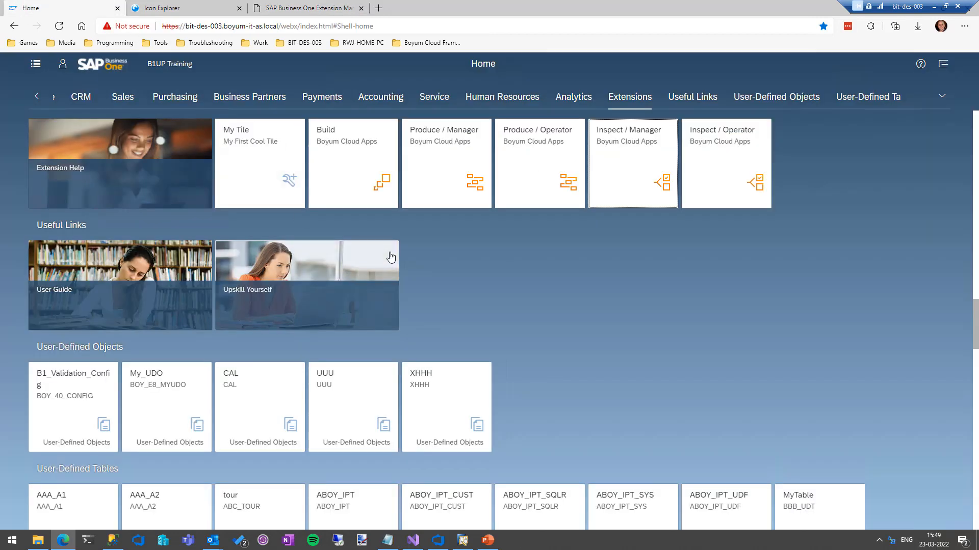
key("F5")
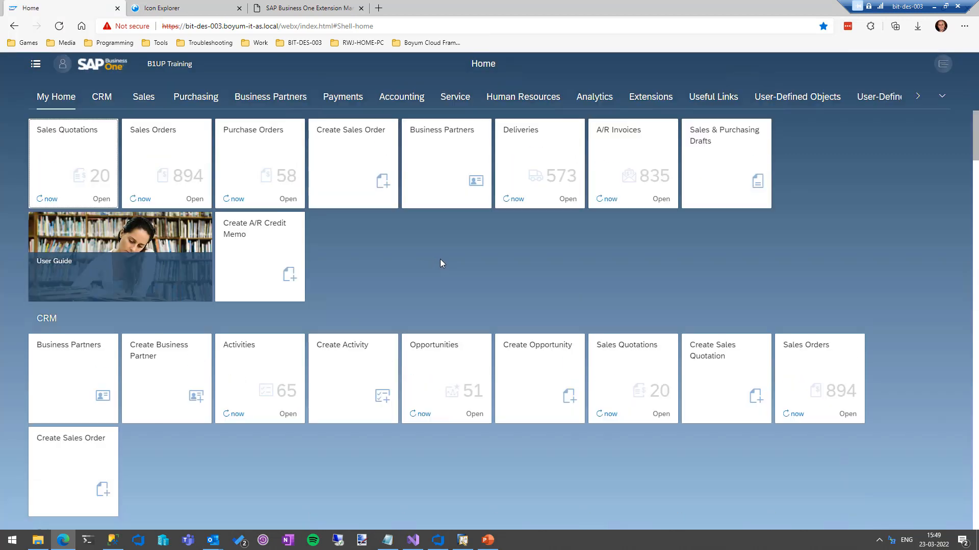
left_click(643, 98)
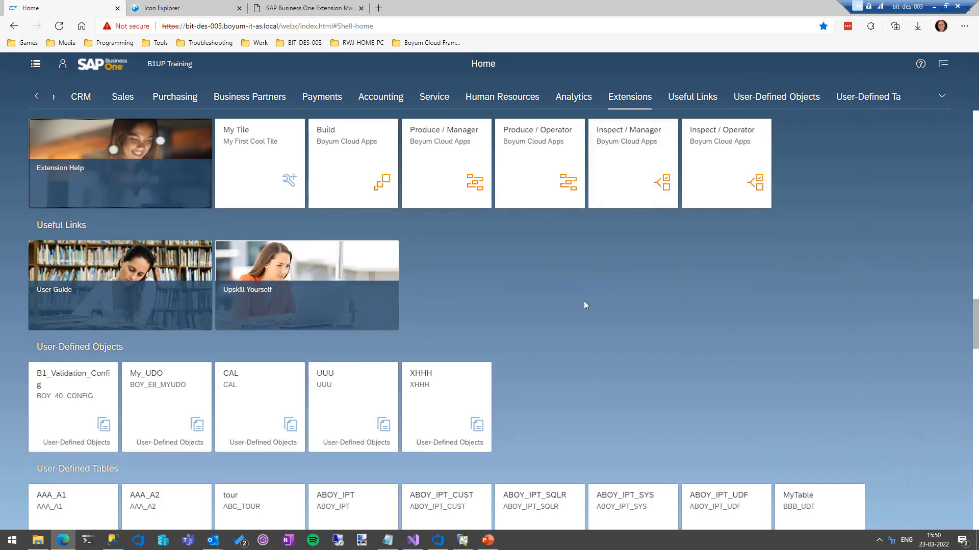
Test the My Tile extension tile, return to the web client home page, and open the Build tile
left_click(239, 167)
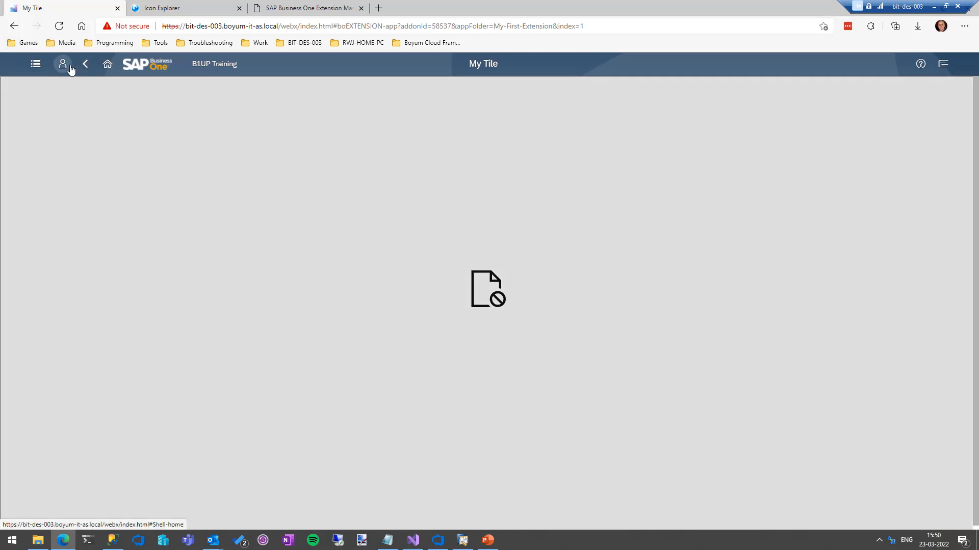
left_click(104, 67)
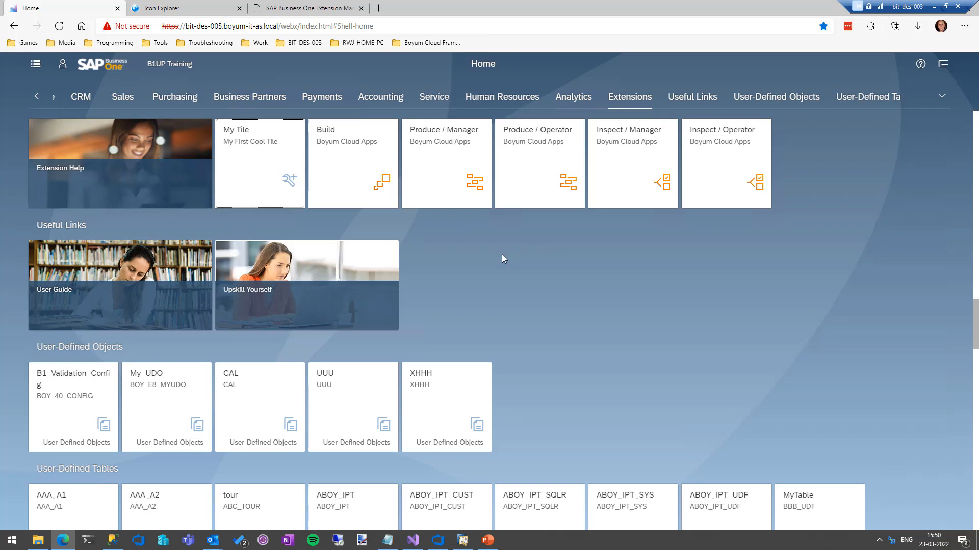
left_click(355, 166)
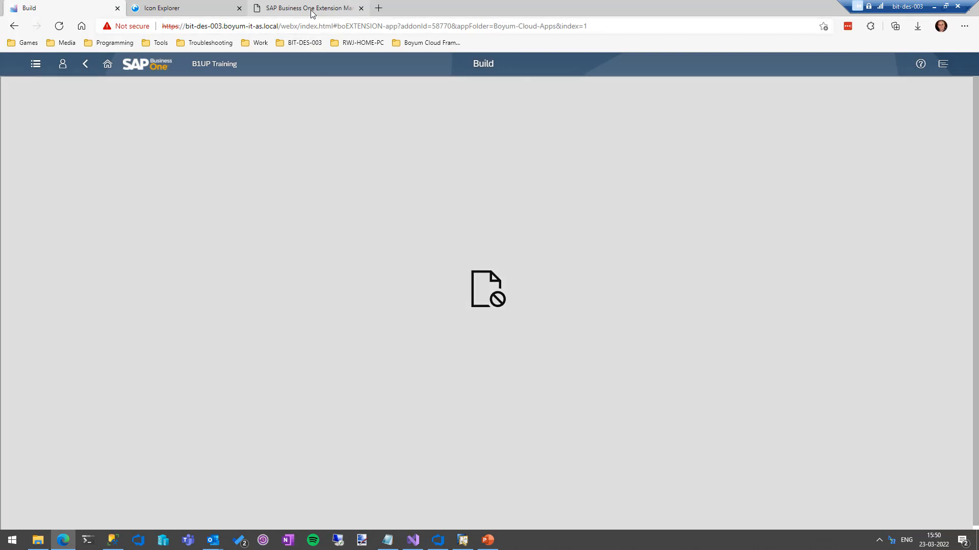
left_click(289, 9)
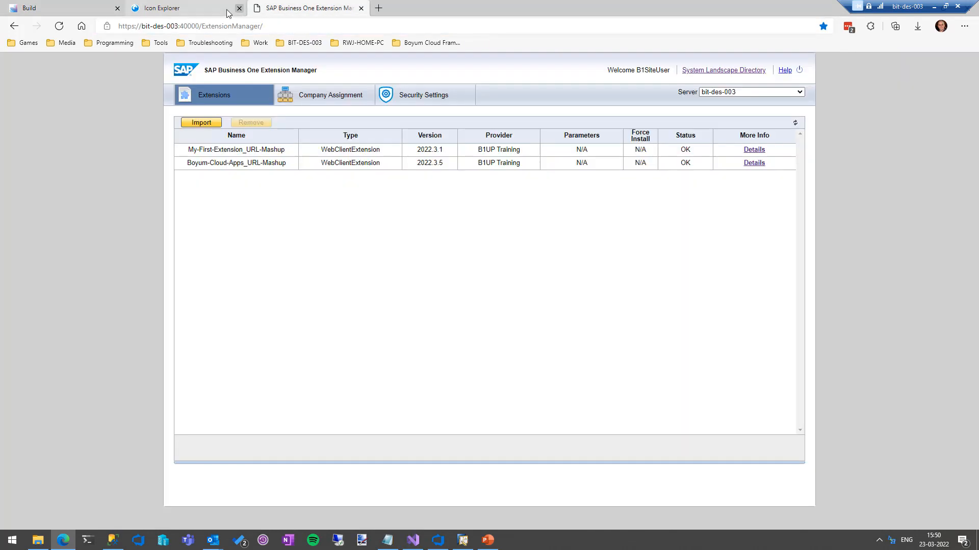
left_click(377, 8)
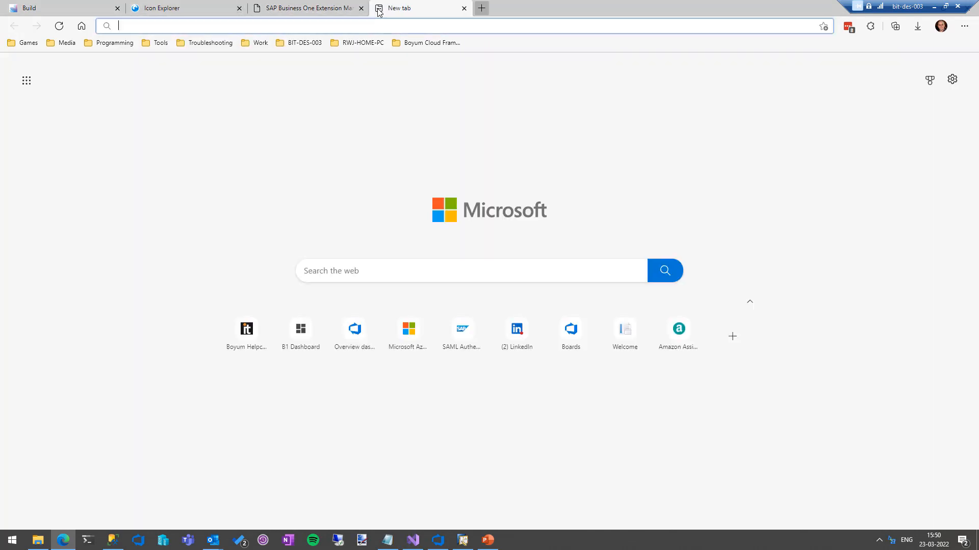
left_click(97, 11)
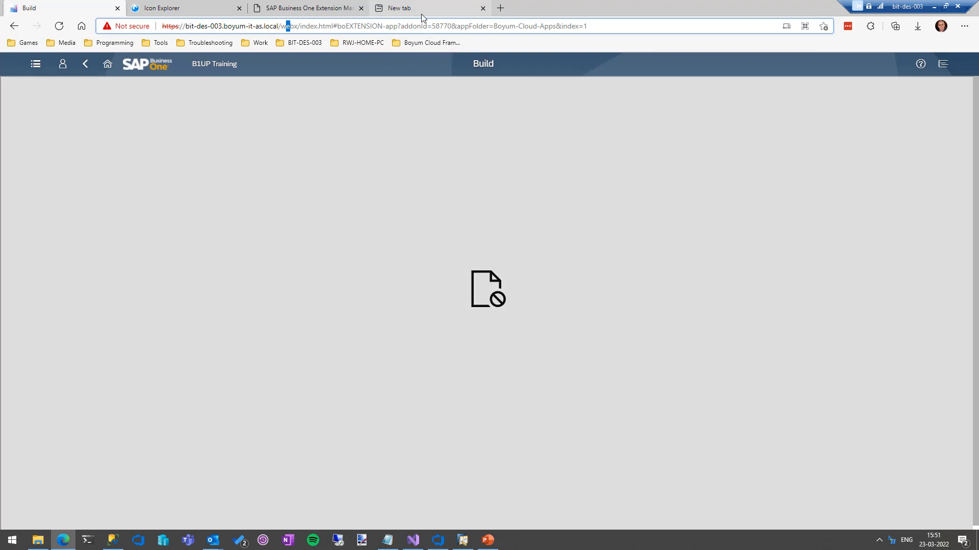
left_click(421, 14)
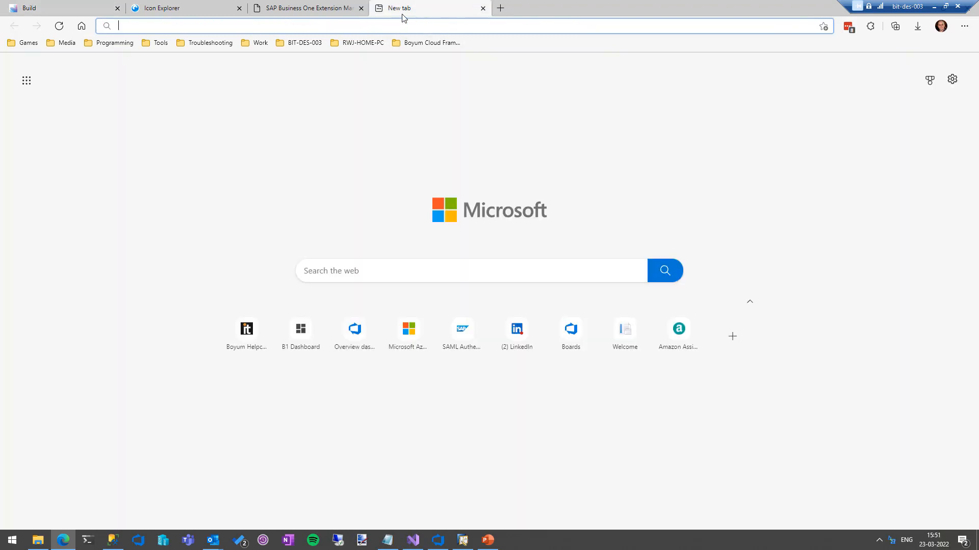
left_click(462, 540)
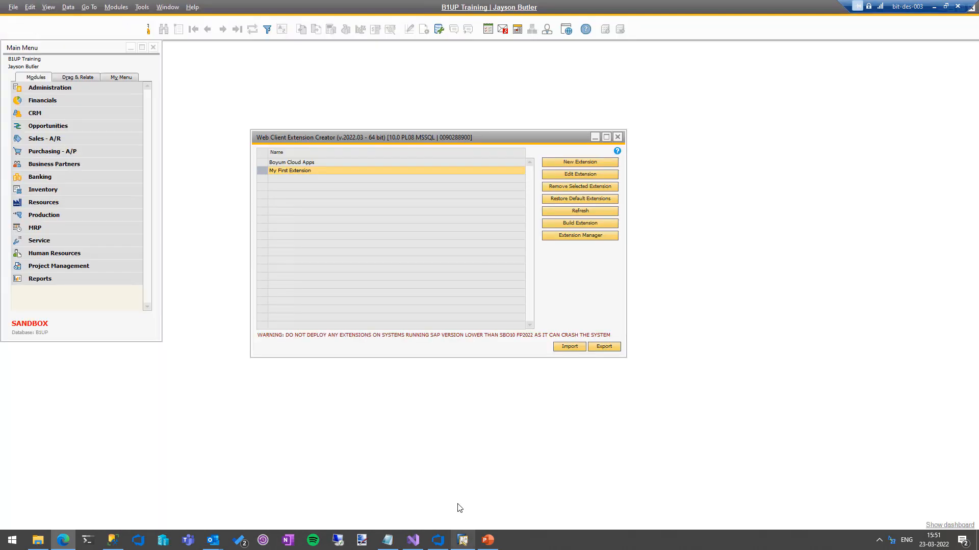
left_click(564, 177)
left_click(350, 348)
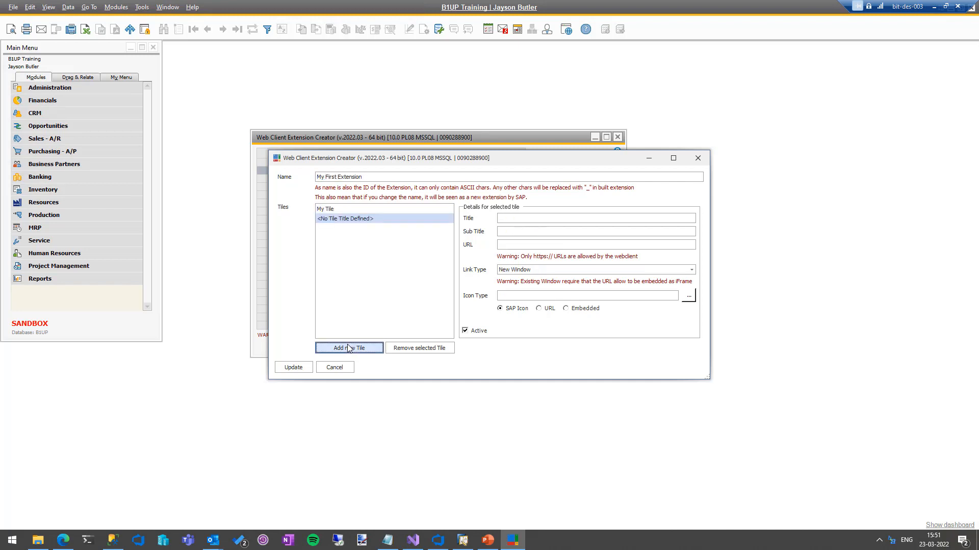
left_click(553, 219)
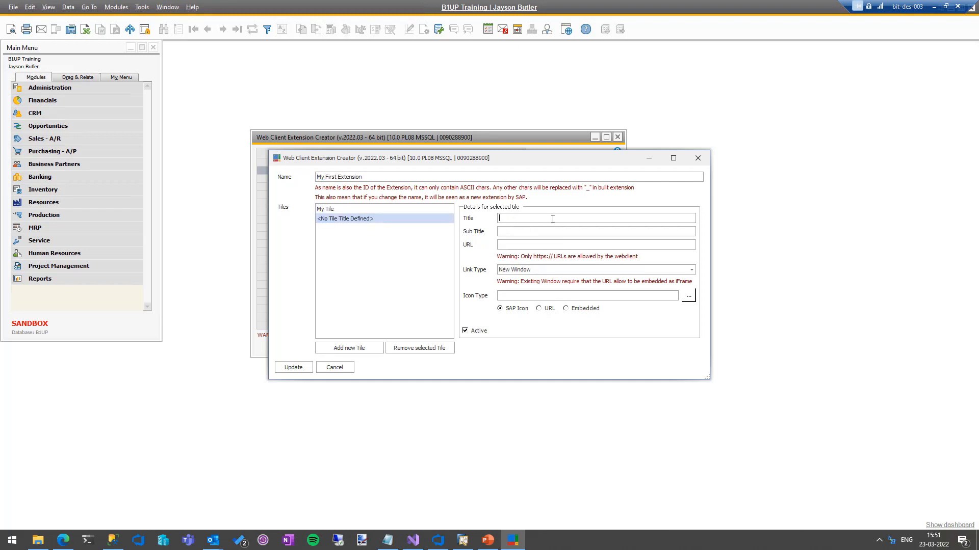
type("Bing")
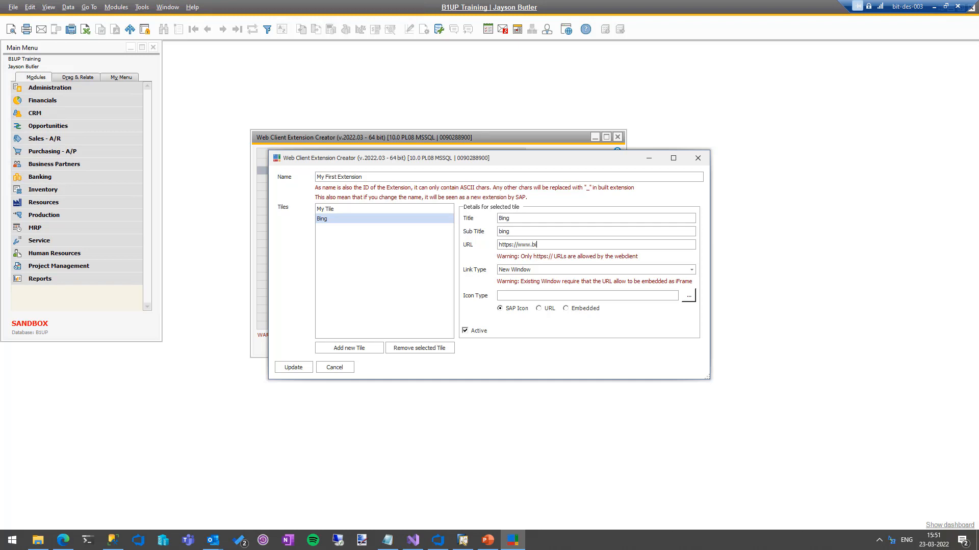
left_click(599, 272)
left_click(552, 290)
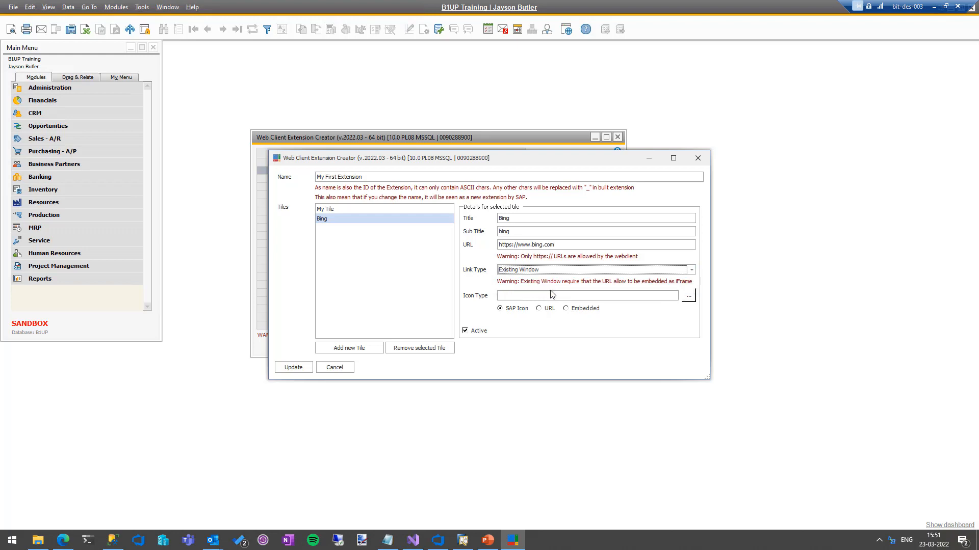
Copy the sap-icon://action code from the Icon Explorer, set it as the Bing tile's SAP icon, and update the extension
left_click(689, 295)
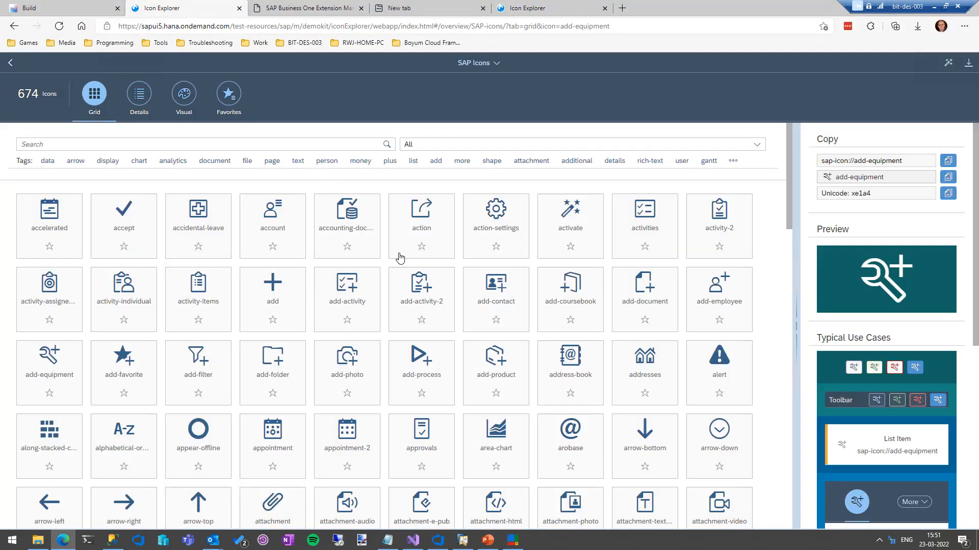
left_click(417, 222)
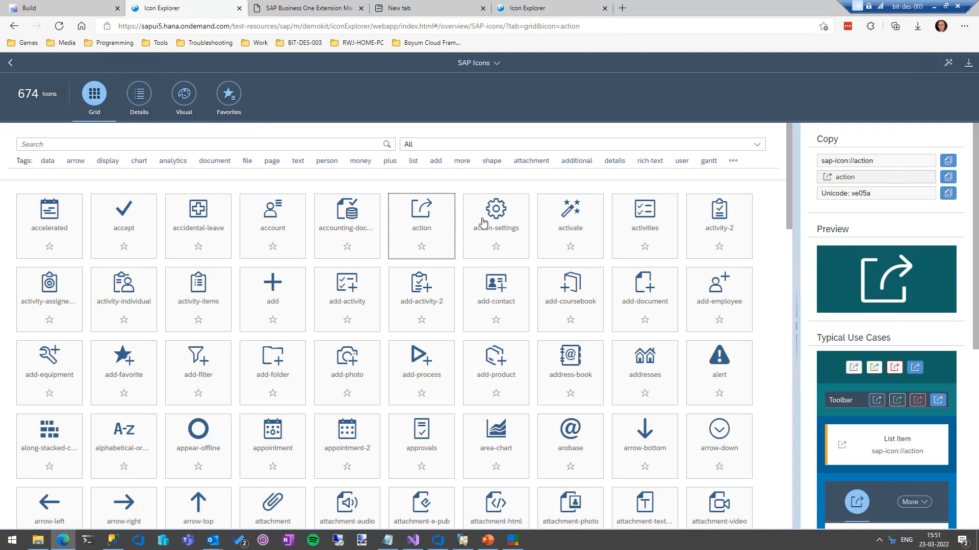
left_click(947, 161)
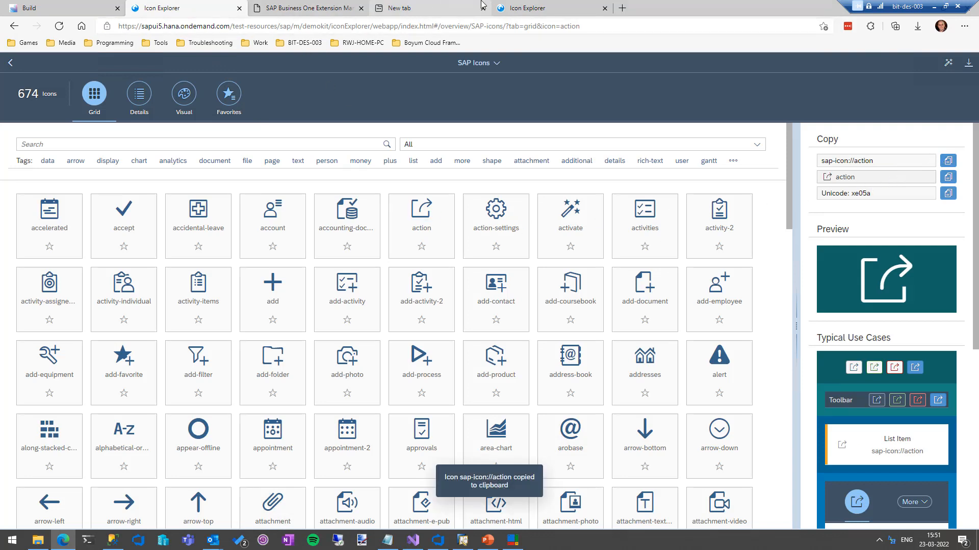
left_click(301, 8)
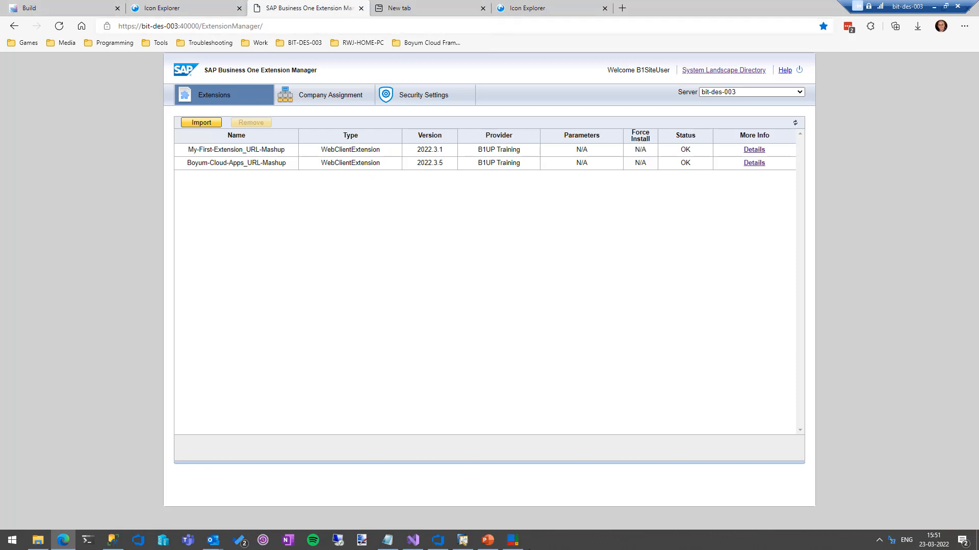
left_click(512, 540)
left_click(538, 305)
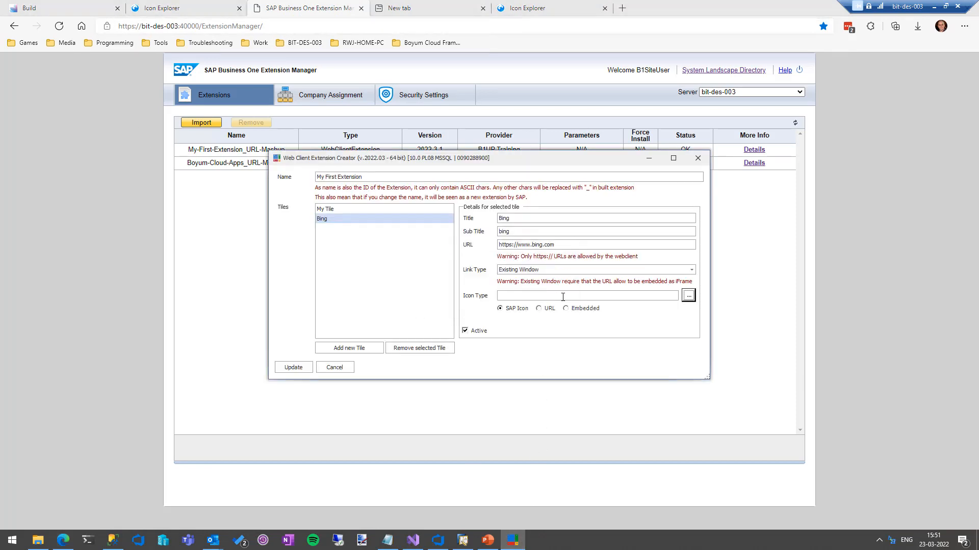
key("ctrl+v")
left_click(288, 369)
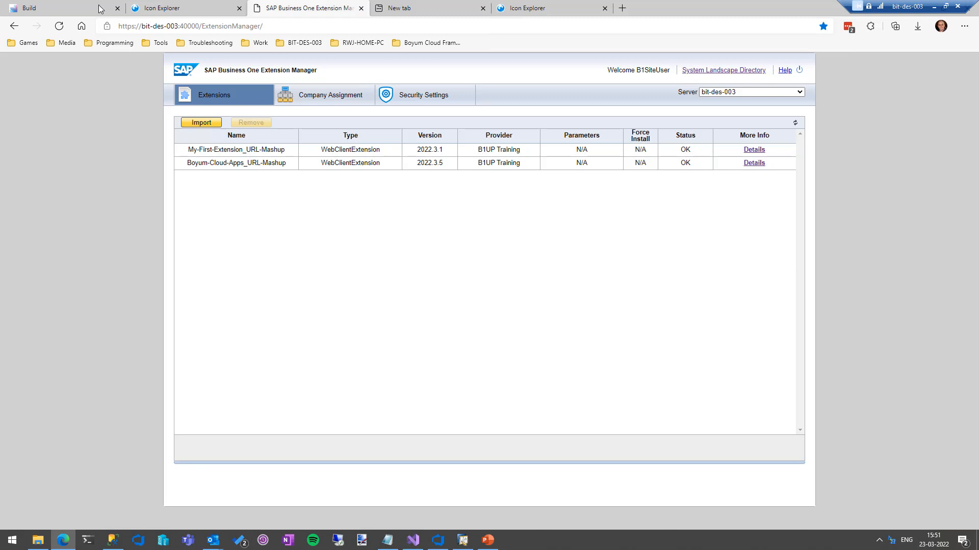
Switch to the SAP Business One web client in the browser and return from the Build page to the home page
left_click(398, 10)
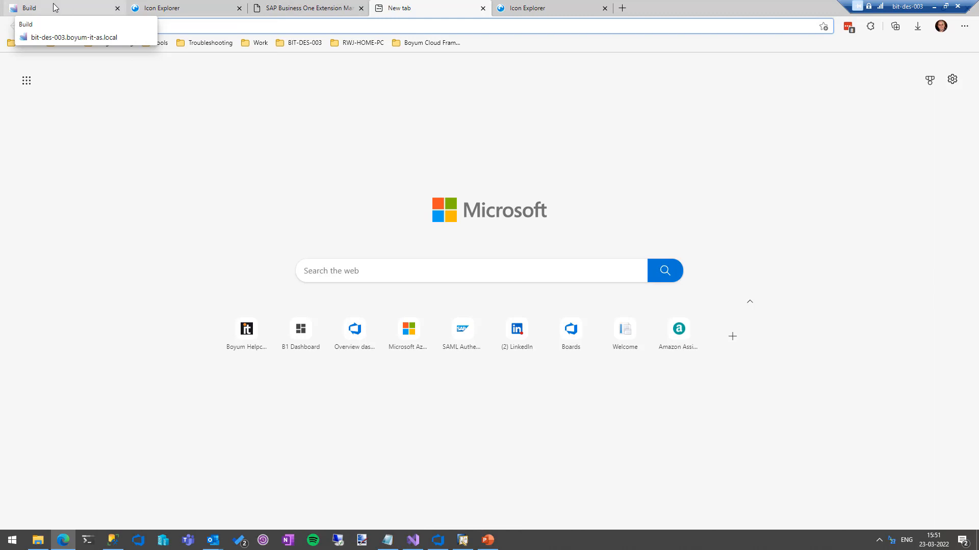
left_click(85, 10)
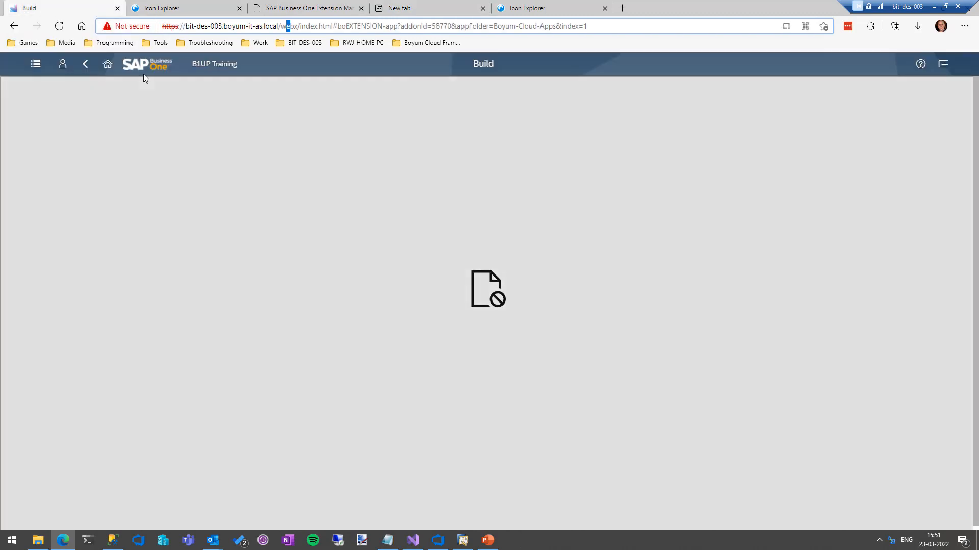
left_click(86, 64)
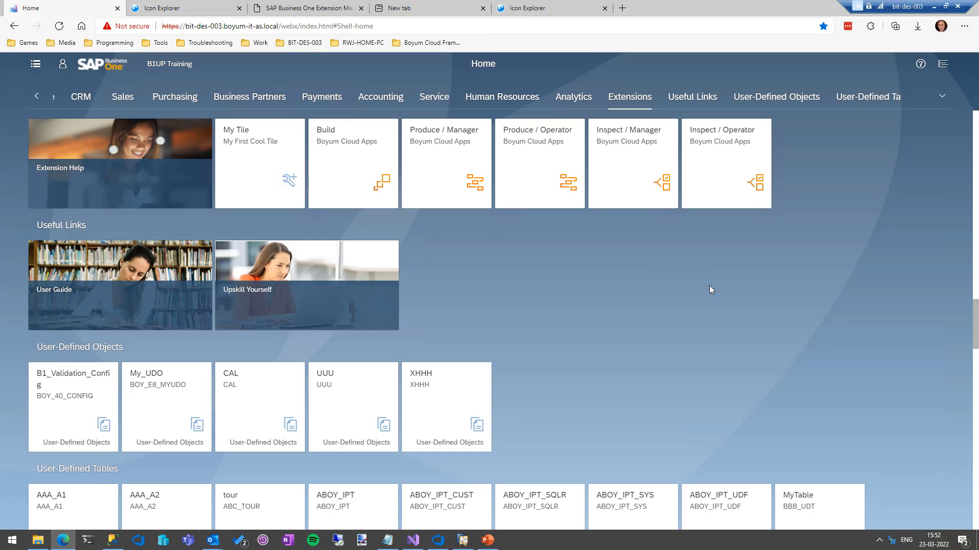
Switch to the SAP Business One client and build My First Extension into the desktop folder Extenstions, confirming the version warning
left_click(463, 541)
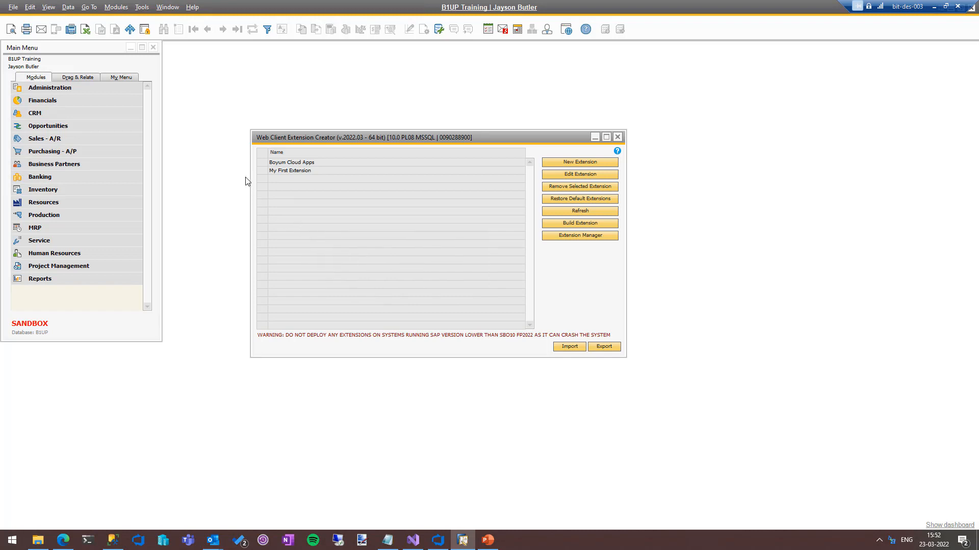
left_click(261, 171)
left_click(582, 222)
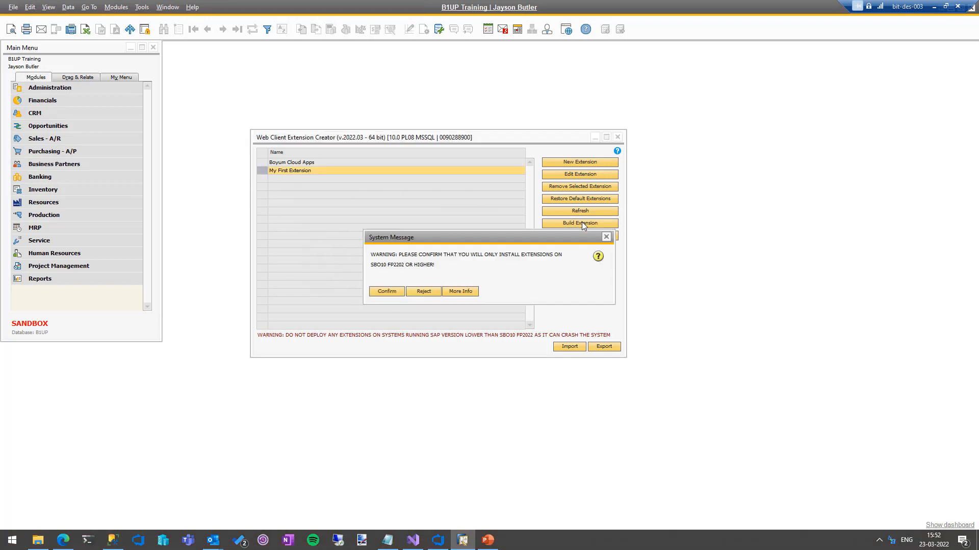
left_click(387, 292)
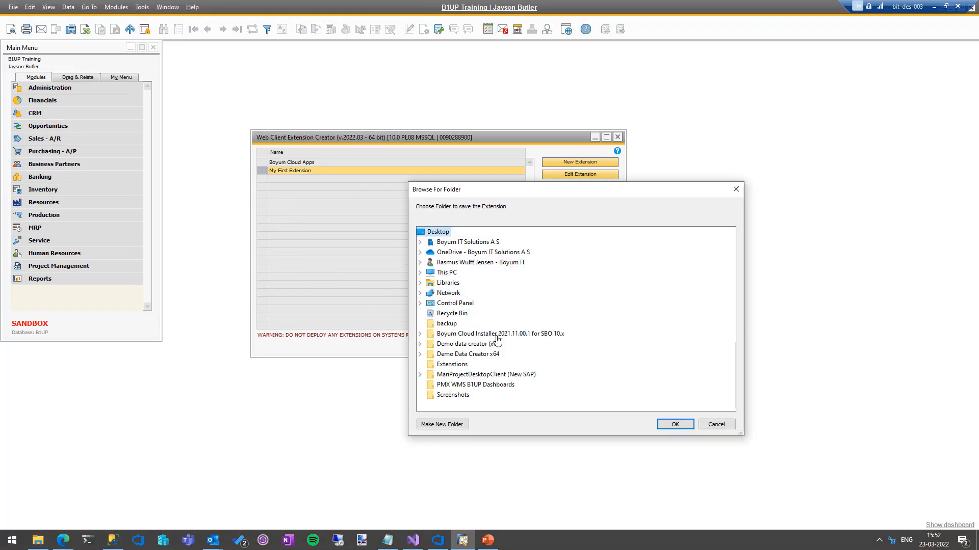
left_click(469, 364)
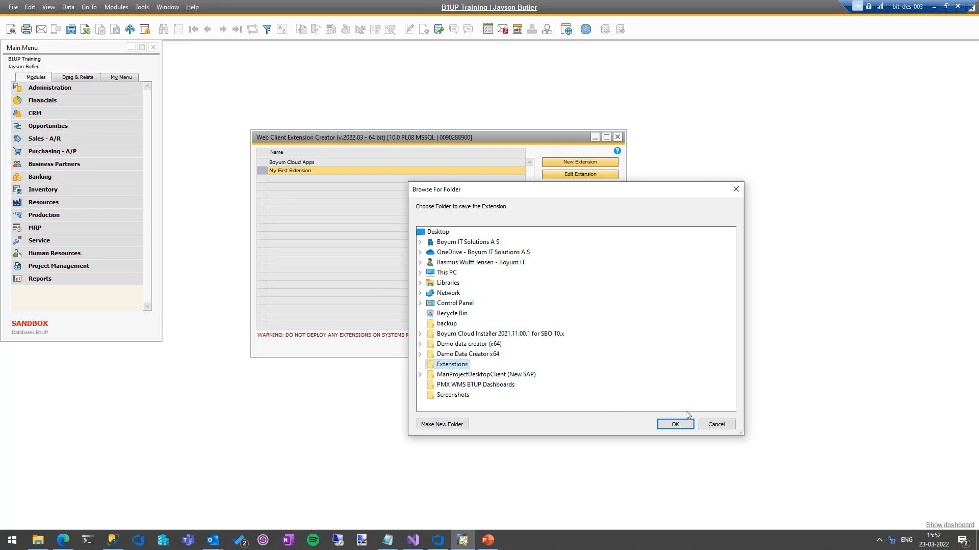
left_click(682, 426)
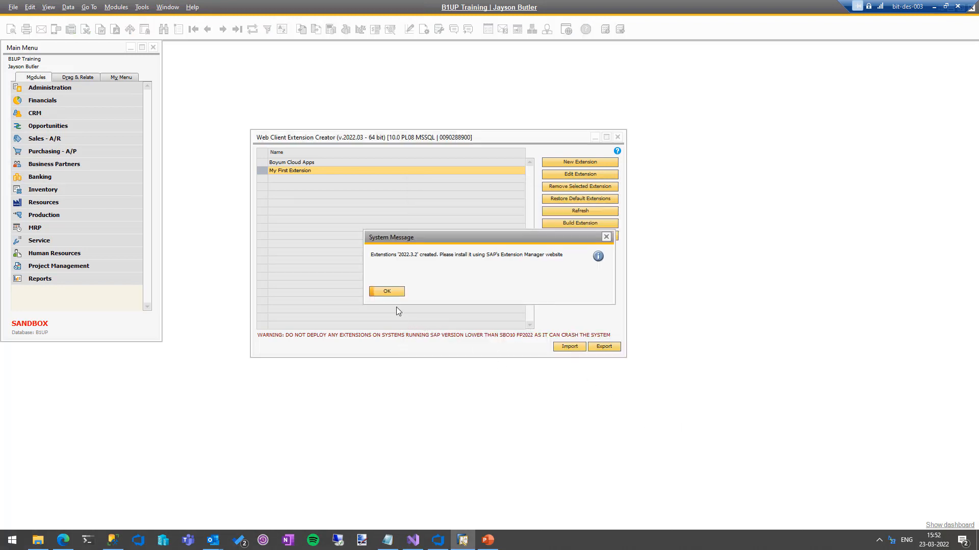
left_click(386, 291)
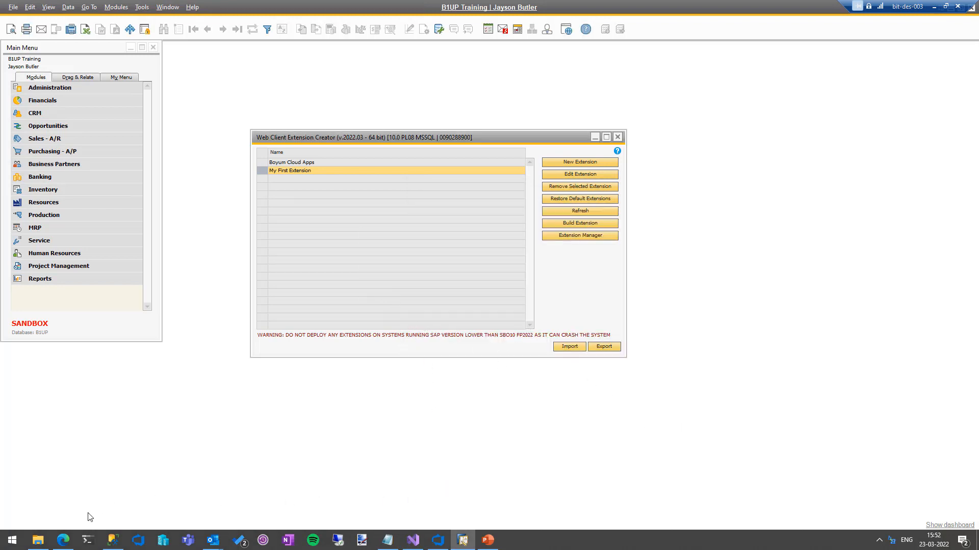
In the browser's Extension Manager, import My-First-Extension_B1WebClientExtension_2022.3.2.mtar as an upgrade of the existing extension and return to the web client home page
left_click(216, 544)
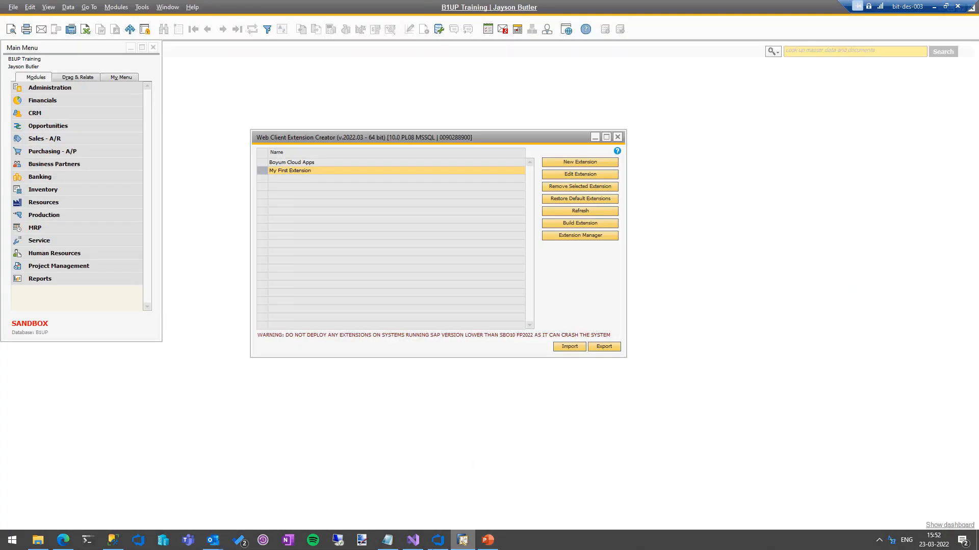
left_click(62, 540)
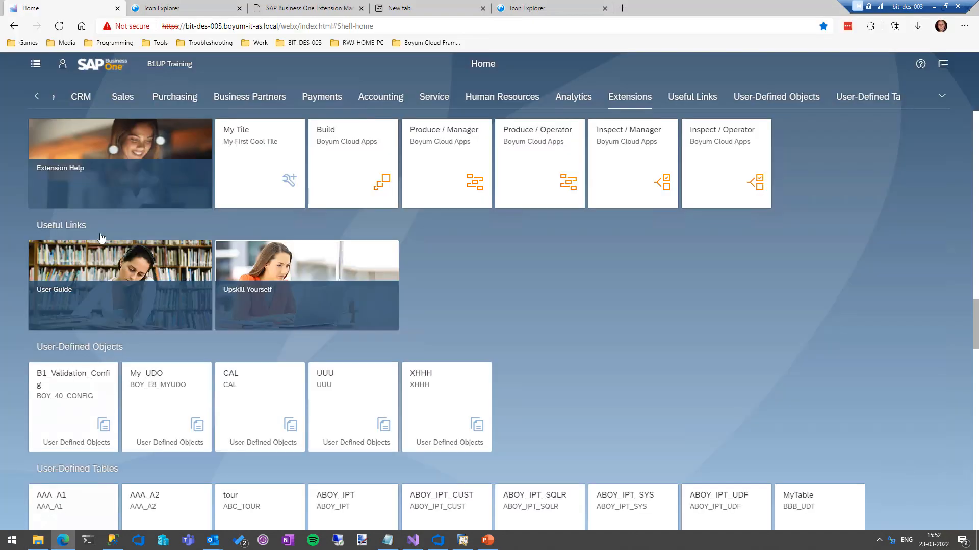
left_click(306, 9)
left_click(196, 126)
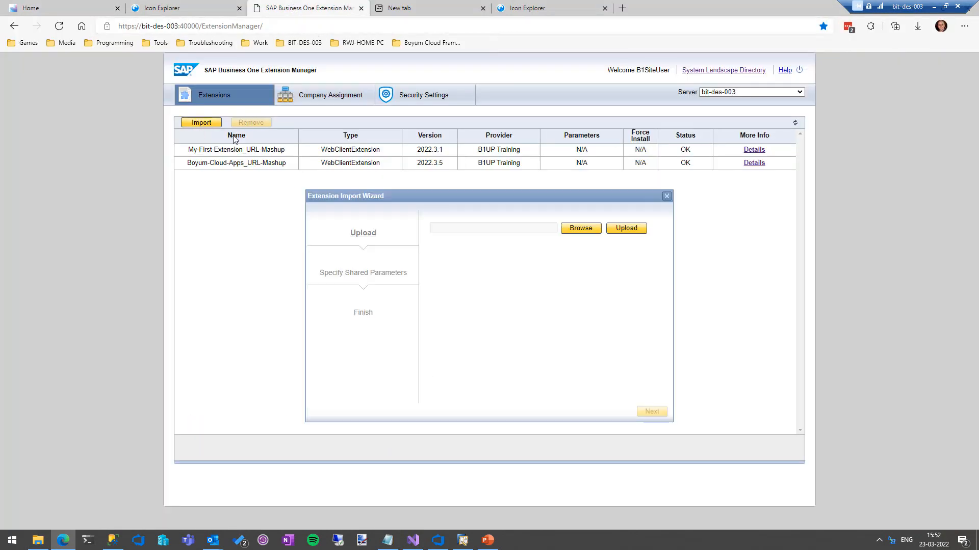
left_click(582, 229)
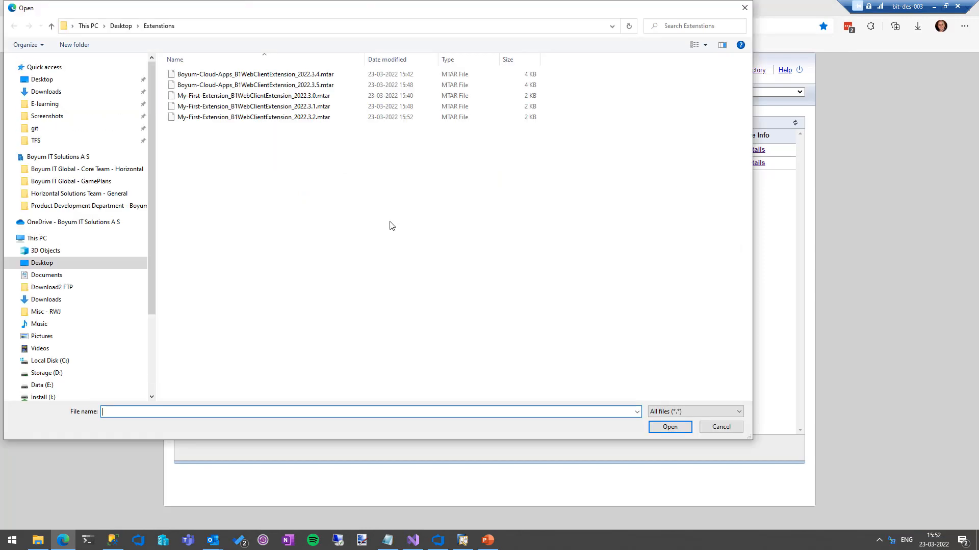
double_click(272, 119)
left_click(613, 229)
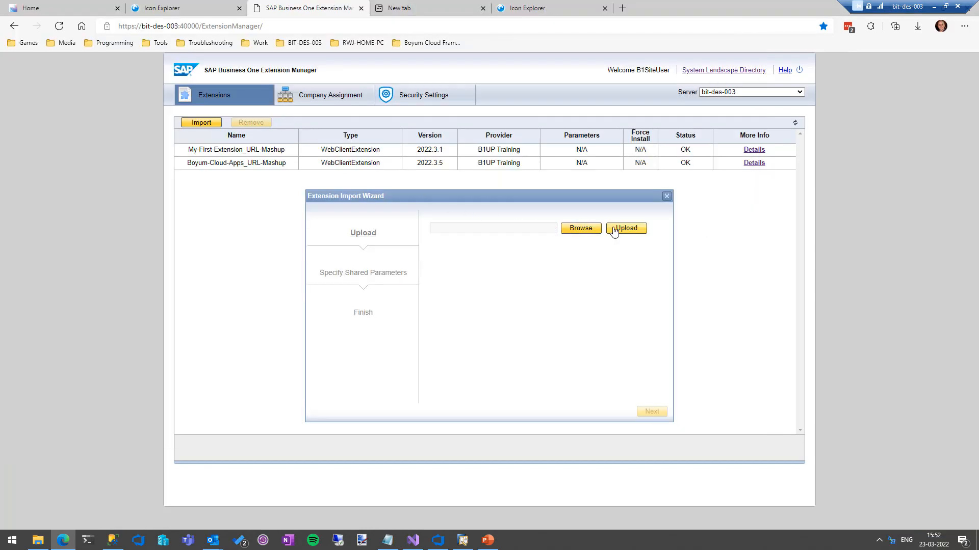
left_click(555, 256)
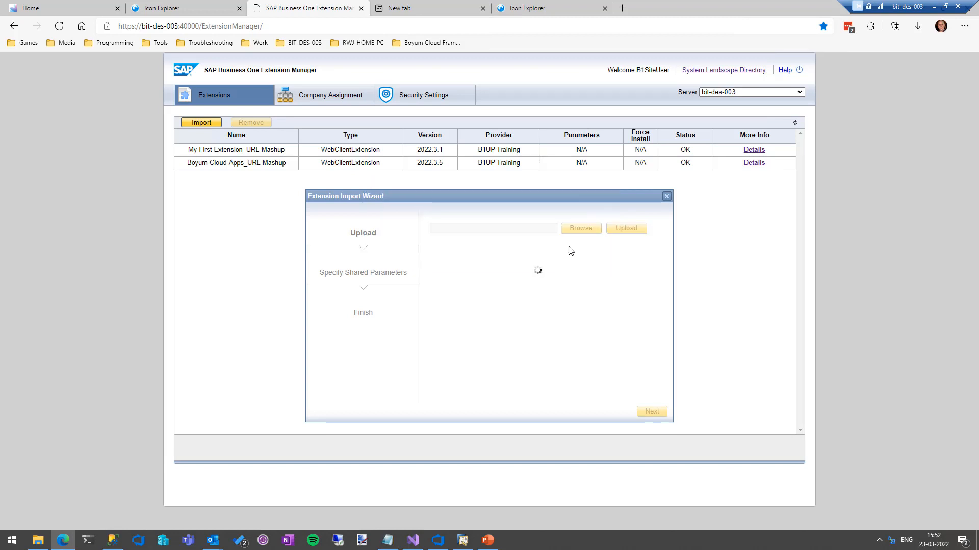
left_click(658, 413)
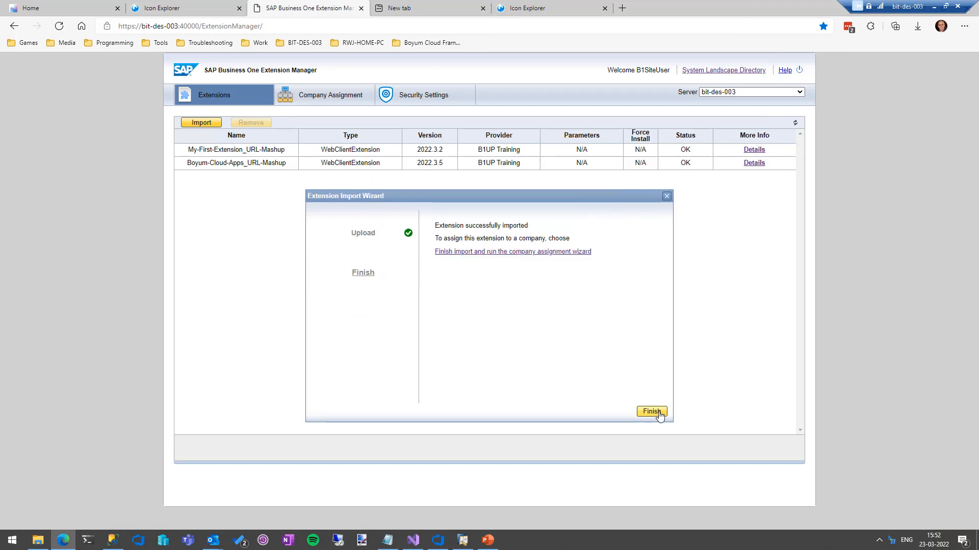
left_click(652, 412)
left_click(64, 11)
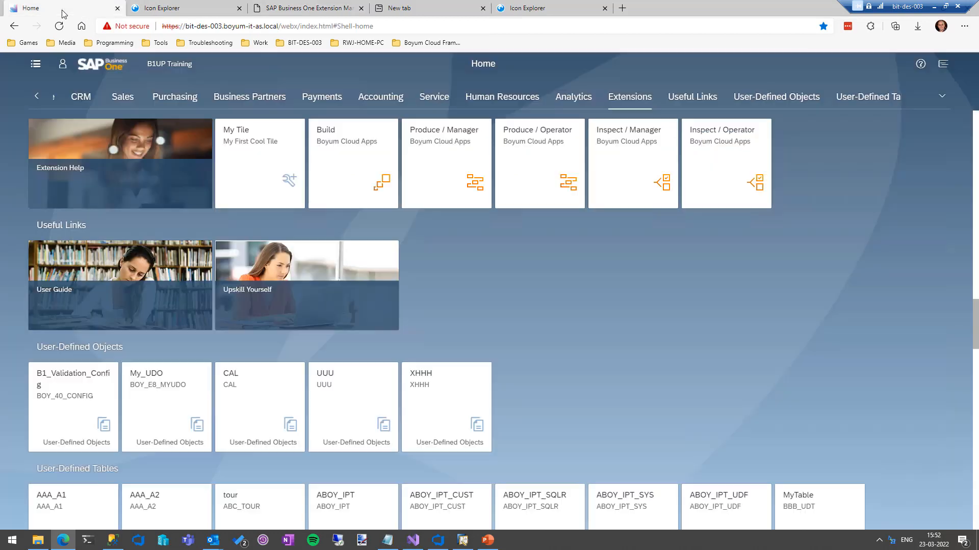
Reload the web client home page, test the Bing tile in the Extensions group, and return to the home page
key("F5")
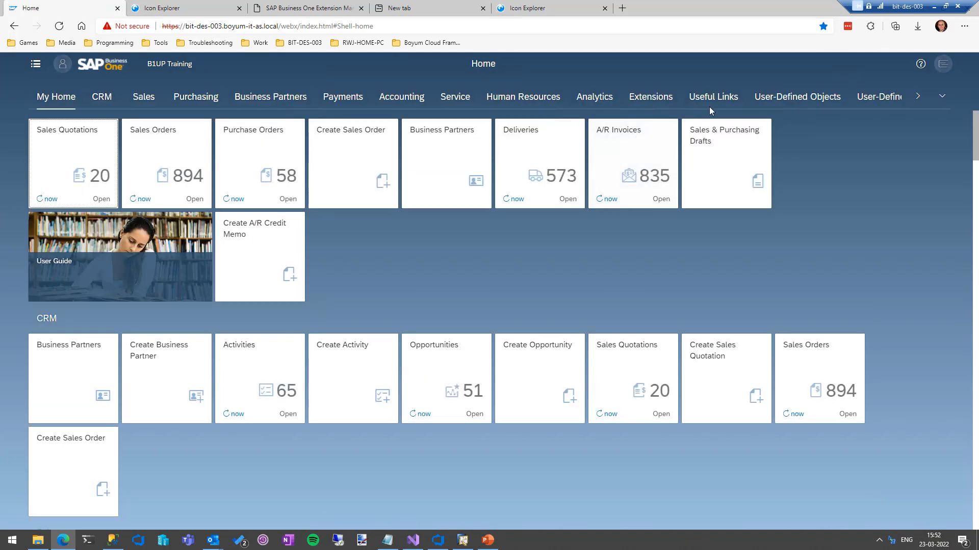
left_click(655, 100)
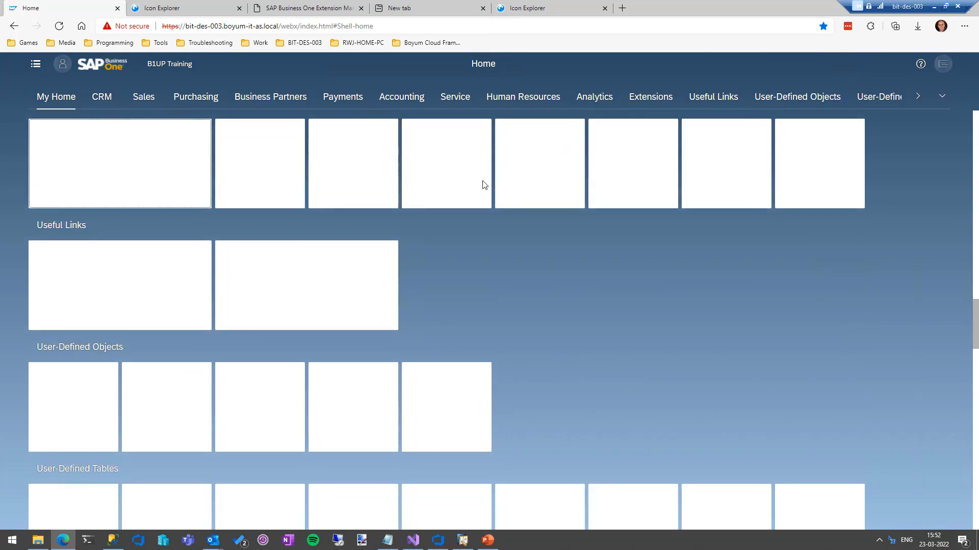
left_click(327, 167)
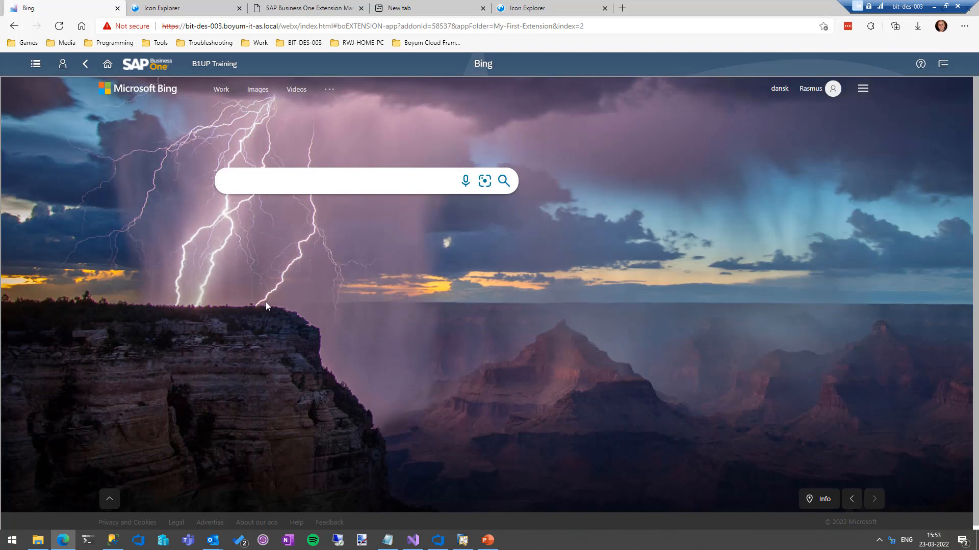
left_click(85, 64)
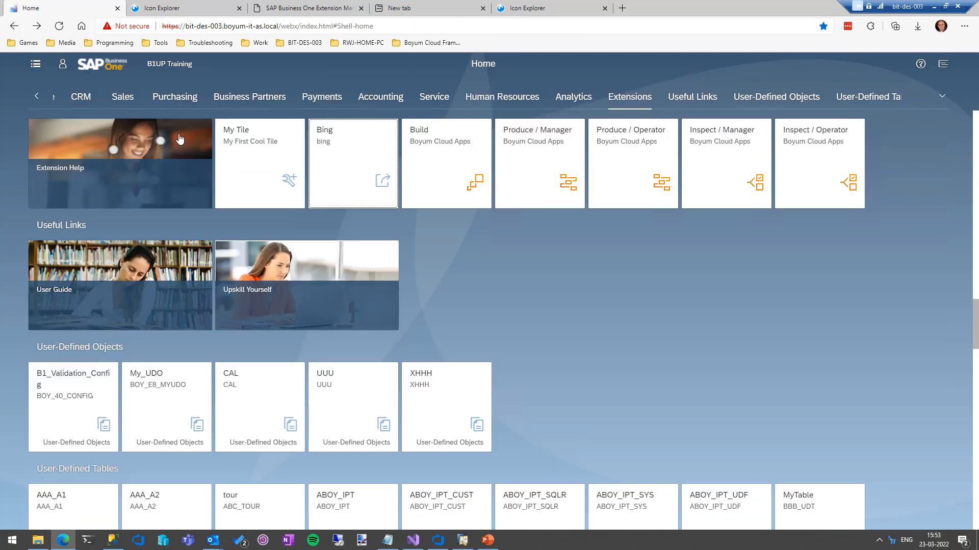
Test the My Tile extension tile in the web client, and switch to the SAP Business One client
left_click(292, 166)
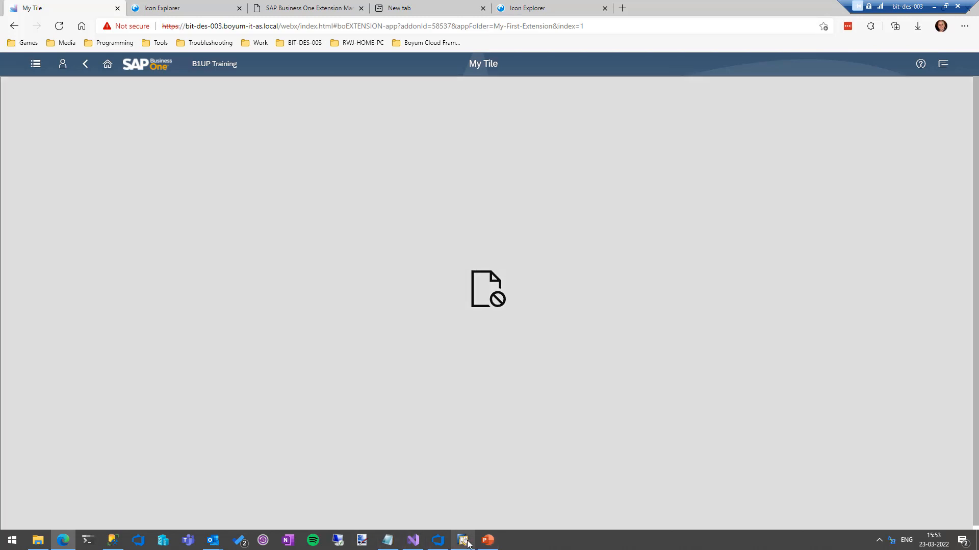
left_click(463, 540)
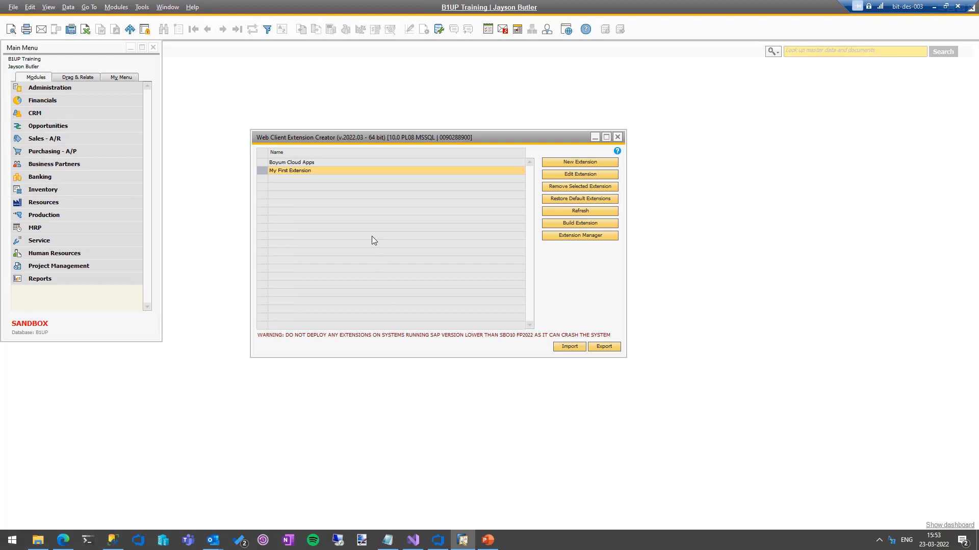